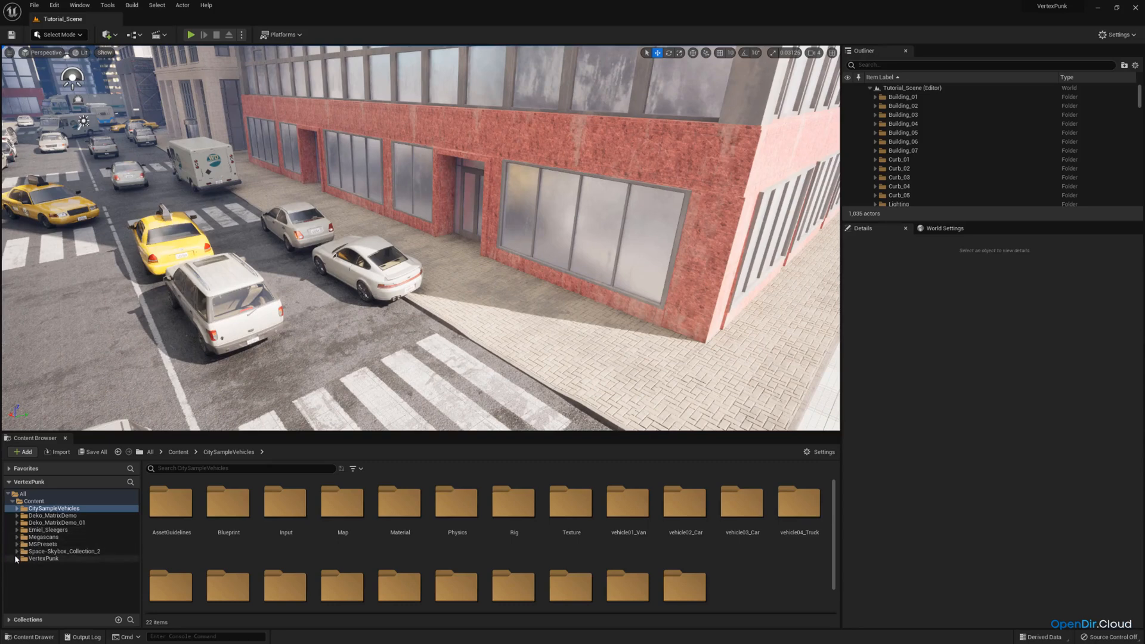
# Open the Props folder under VertexPunk > Models in the project content
pyautogui.click(17, 559)
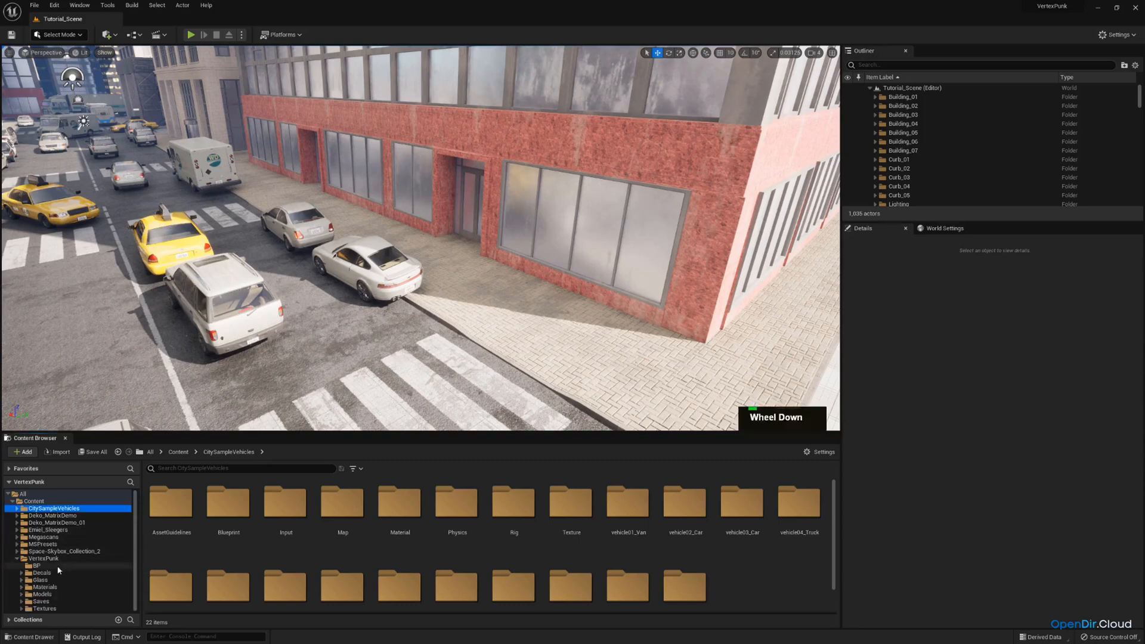
pyautogui.scroll(-1, 21, 581)
pyautogui.click(24, 595)
pyautogui.scroll(-1, 63, 579)
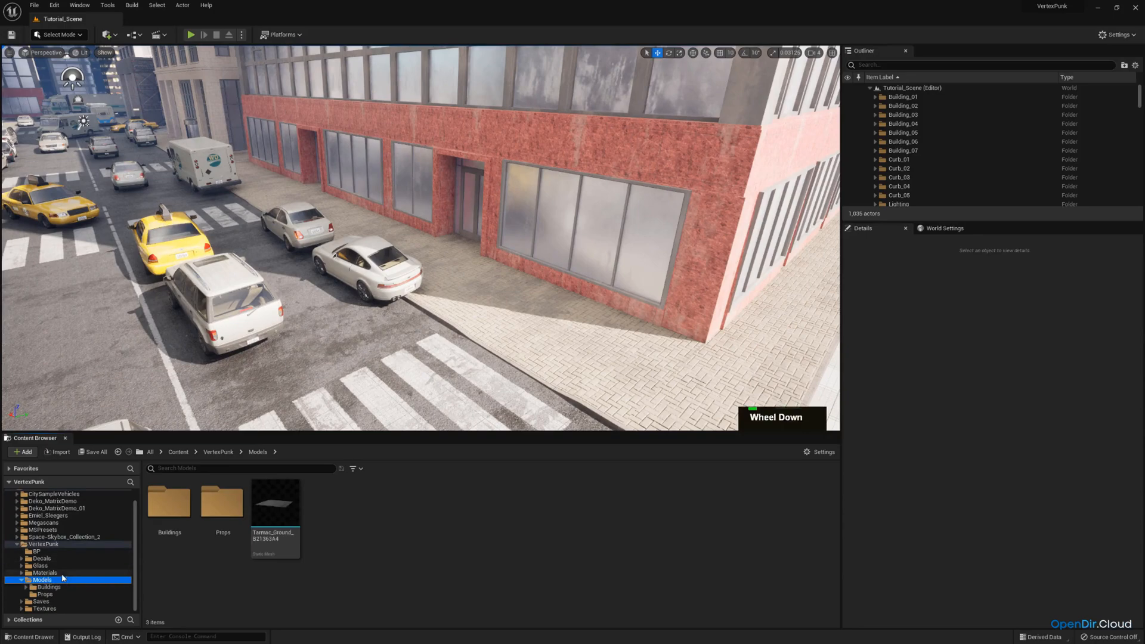
pyautogui.click(39, 594)
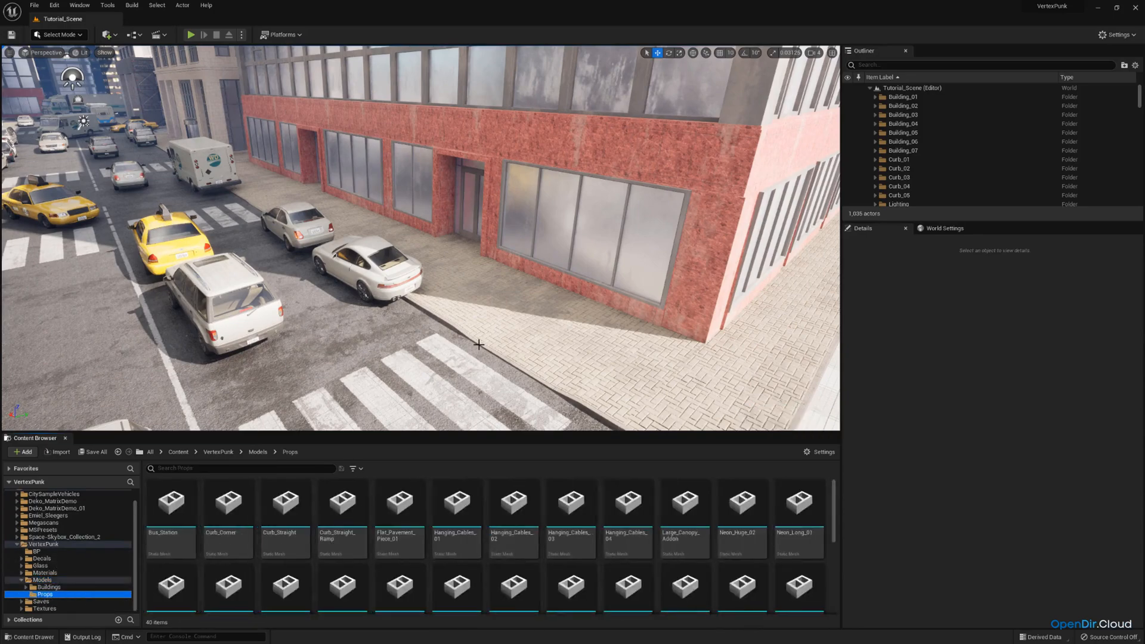
# Place the Street_Light mesh from the Props folder on the pavement corner in front of the scaffolded building
pyautogui.press('s')
pyautogui.press('s')
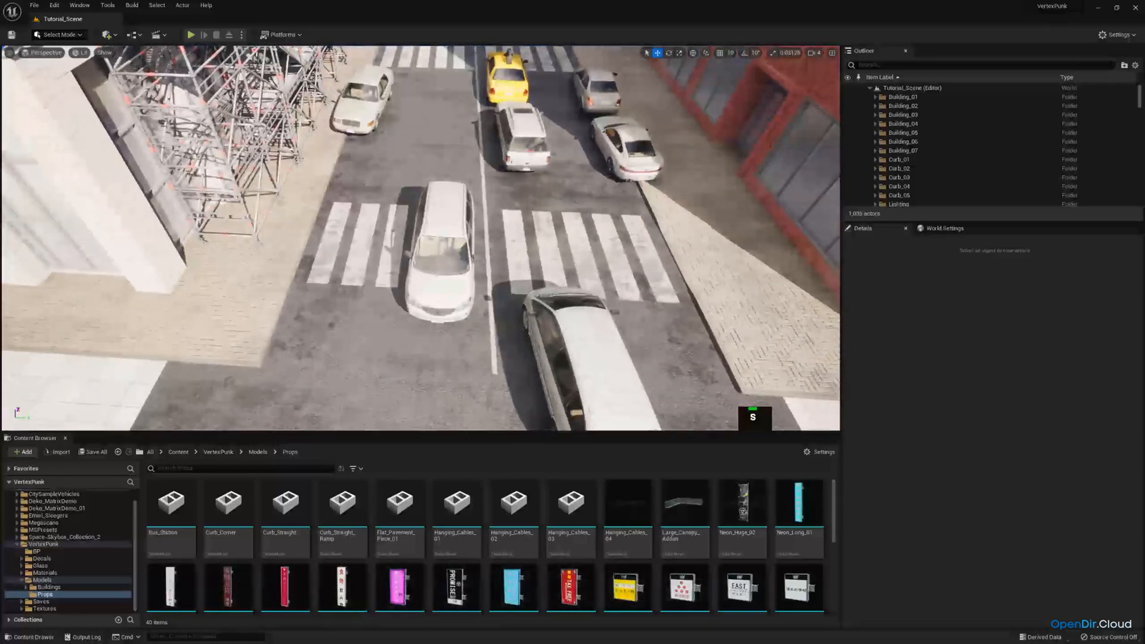
pyautogui.press('w')
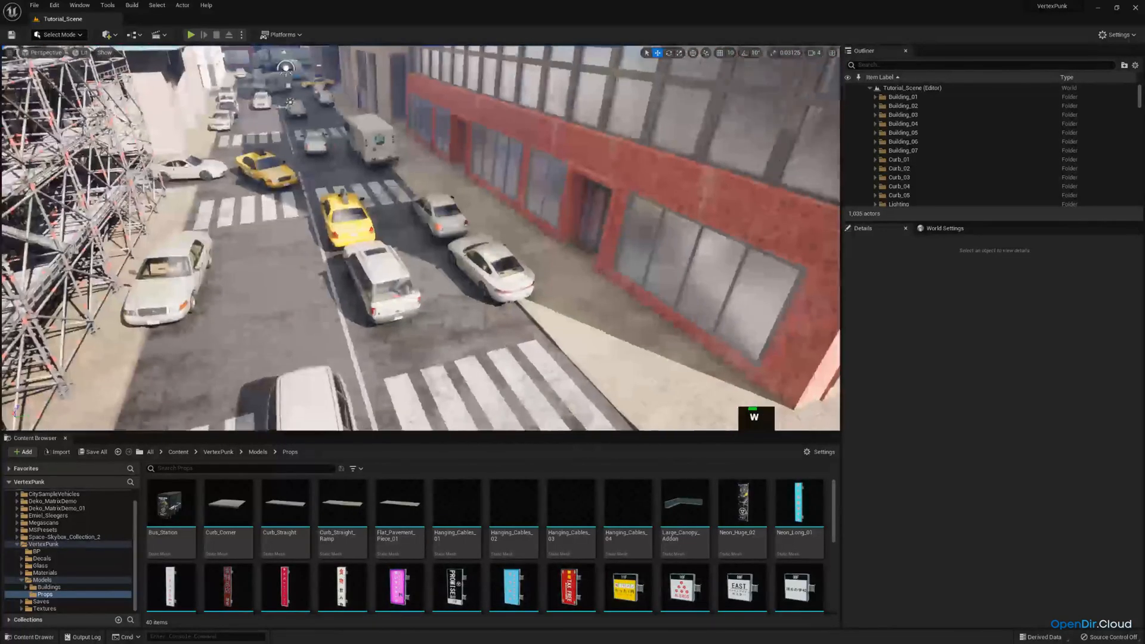
pyautogui.scroll(-5, 654, 505)
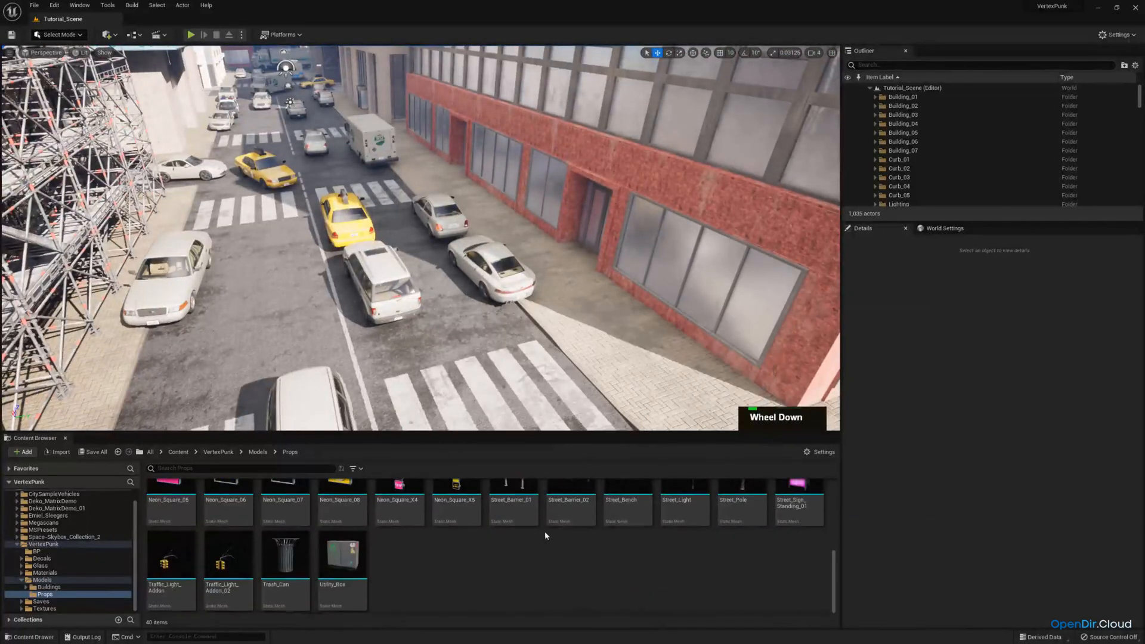
pyautogui.scroll(3, 596, 529)
pyautogui.scroll(-3, 682, 540)
pyautogui.moveTo(650, 334); pyautogui.dragTo(501, 391, button='right')
pyautogui.press('s')
pyautogui.press('w')
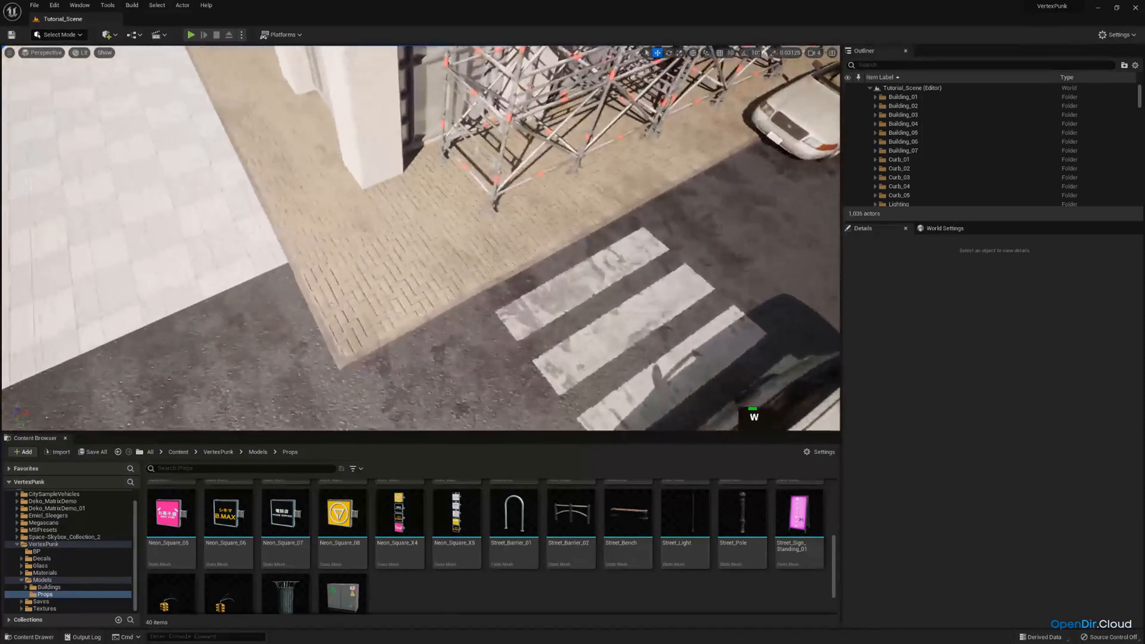
pyautogui.moveTo(703, 513); pyautogui.dragTo(410, 328)
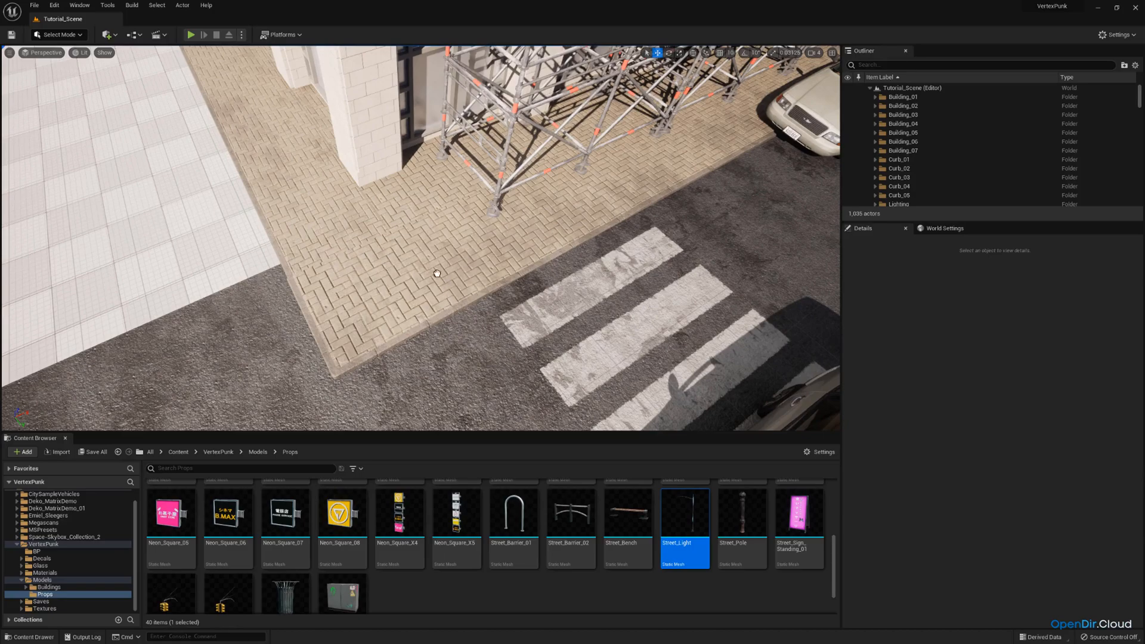
# Move the new street light to the curb edge at the pavement corner beside the crosswalk
pyautogui.moveTo(481, 257); pyautogui.dragTo(481, 256)
pyautogui.moveTo(465, 266); pyautogui.dragTo(418, 377, button='right')
pyautogui.press('s')
pyautogui.press('w')
pyautogui.moveTo(405, 343); pyautogui.dragTo(419, 341)
pyautogui.press('s')
pyautogui.moveTo(419, 341)
pyautogui.mouseDown(button='right')
pyautogui.moveTo(417, 302)
pyautogui.moveTo(434, 337)
pyautogui.mouseUp(button='right')
# Enable 10° rotation snapping and rotate the street light to about -90° around the vertical axis
pyautogui.press('e')
pyautogui.click(744, 54)
pyautogui.press('e')
pyautogui.moveTo(435, 337); pyautogui.dragTo(381, 262)
pyautogui.press('w')
pyautogui.moveTo(381, 262); pyautogui.dragTo(486, 265, button='right')
pyautogui.press('s')
pyautogui.press('e')
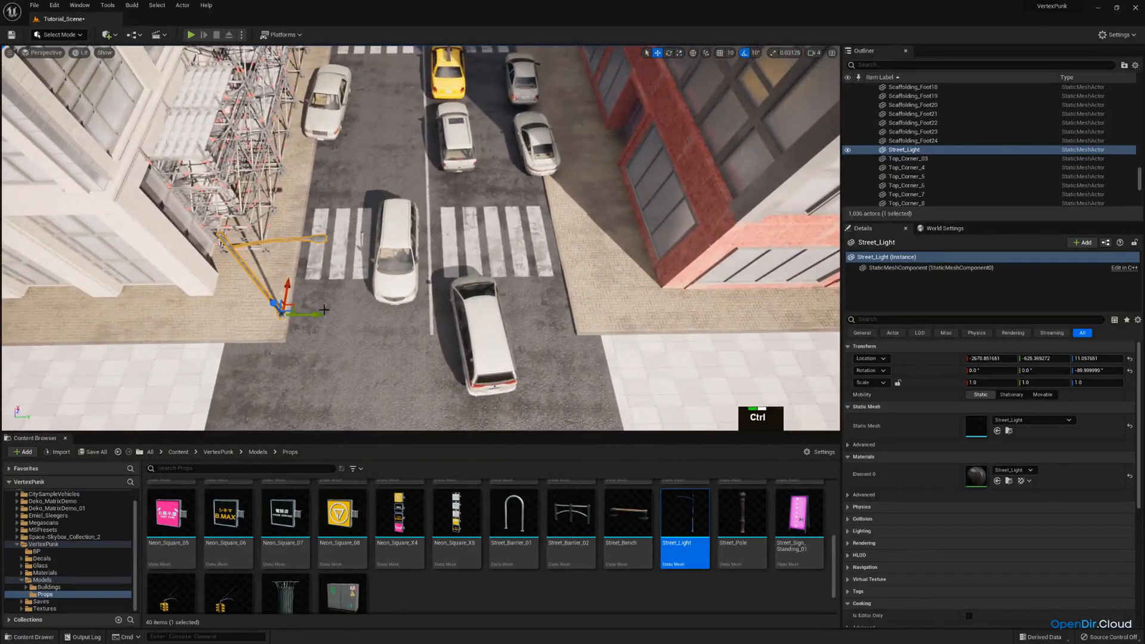
pyautogui.hotkey('ctrl', 'c')
pyautogui.hotkey('ctrl', 'v')
pyautogui.moveTo(319, 310); pyautogui.dragTo(563, 310)
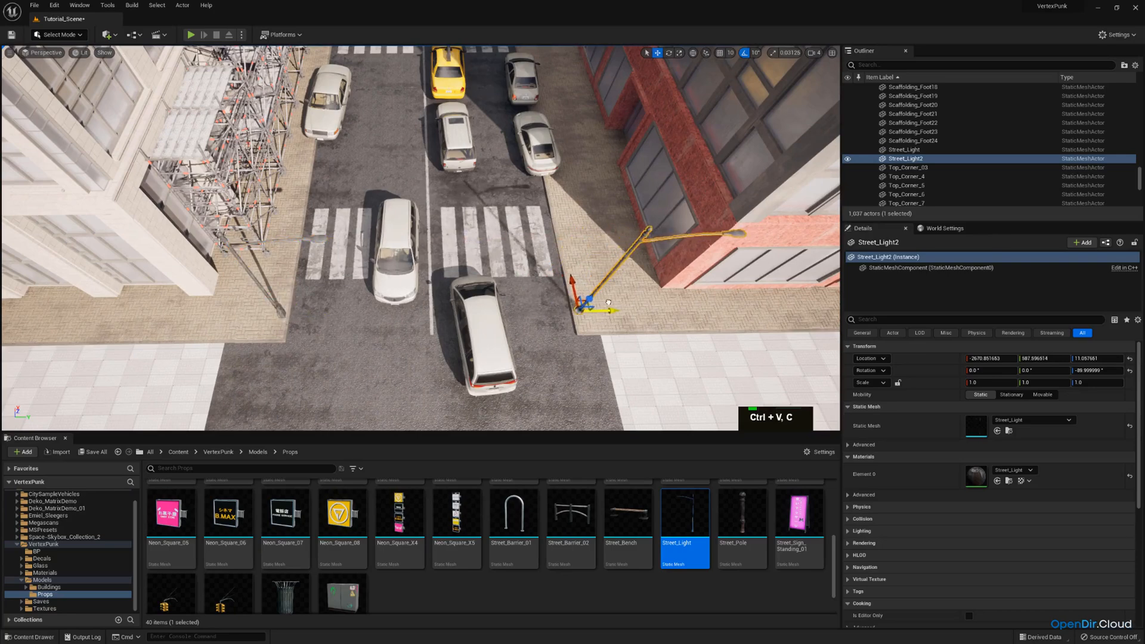
pyautogui.press('e')
pyautogui.moveTo(614, 343); pyautogui.dragTo(589, 364)
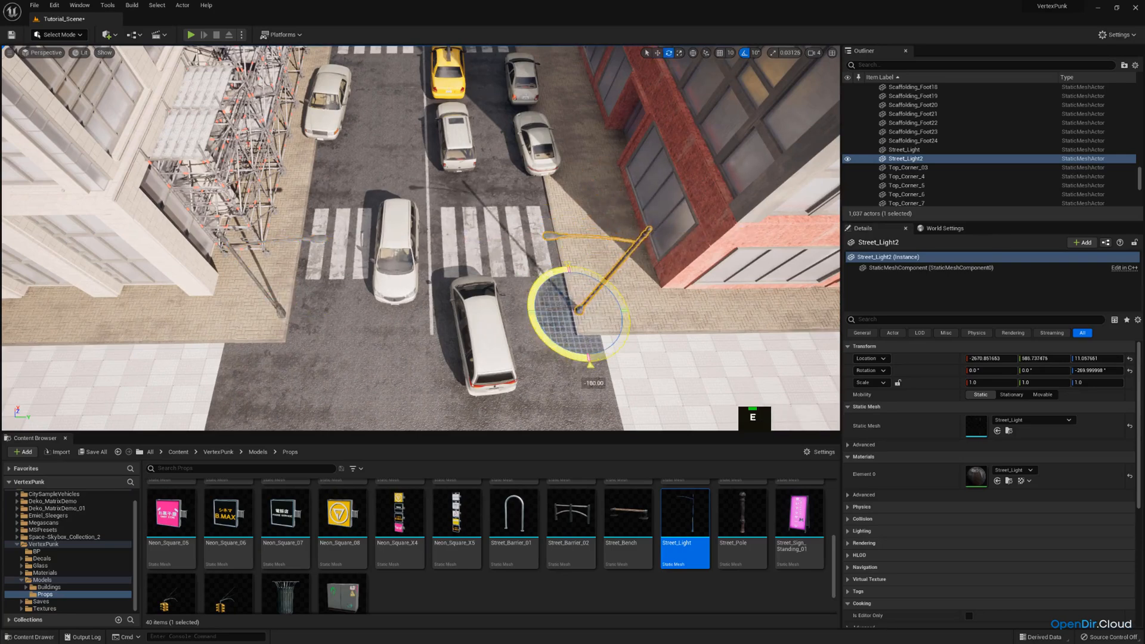
pyautogui.press('w')
pyautogui.press('Delete')
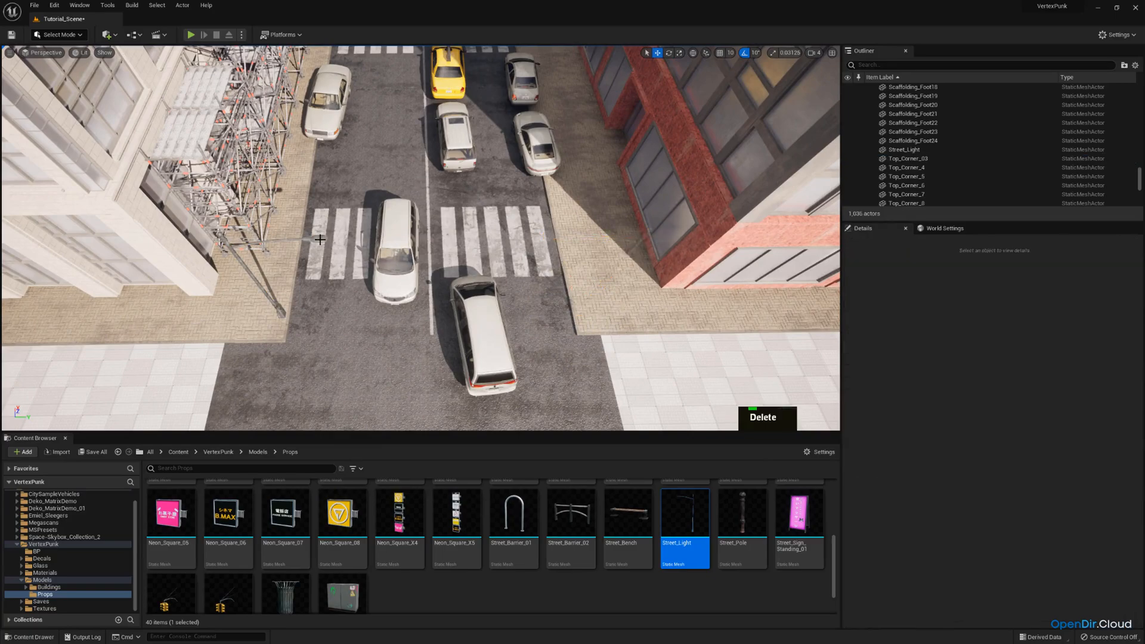
# Duplicate the first street light and move the copy along the same curb to the next corner, at X about -360
pyautogui.click(323, 238)
pyautogui.moveTo(331, 239); pyautogui.dragTo(304, 239, button='right')
pyautogui.press('s')
pyautogui.press('d')
pyautogui.hotkey('ctrl', 'c')
pyautogui.hotkey('ctrl', 'v')
pyautogui.moveTo(239, 219); pyautogui.dragTo(433, 221)
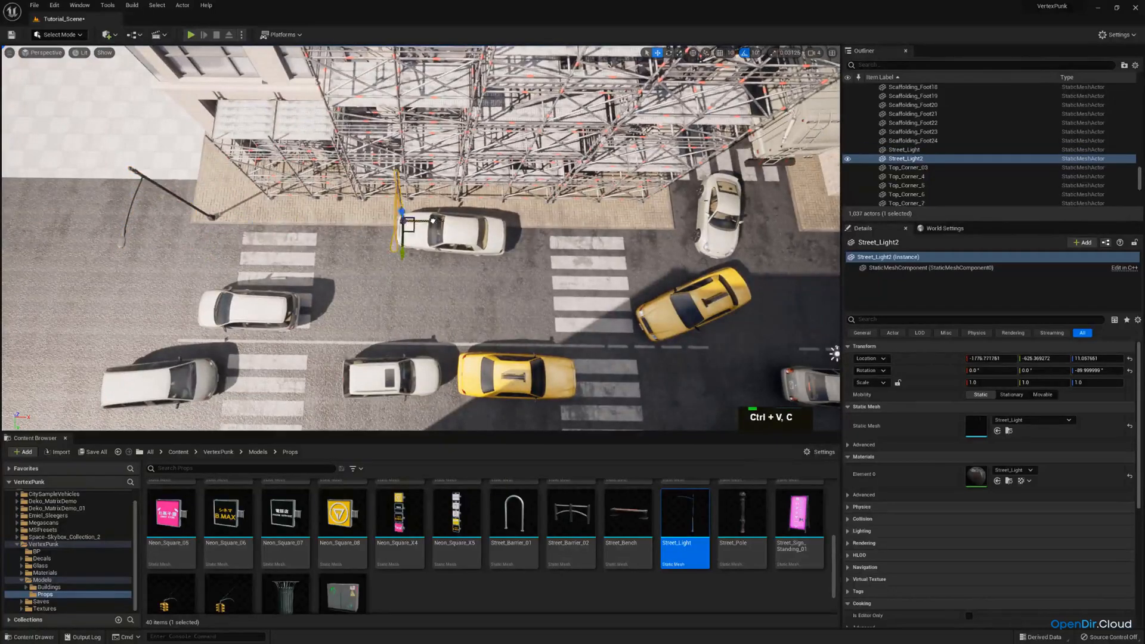
pyautogui.moveTo(578, 223); pyautogui.dragTo(694, 219)
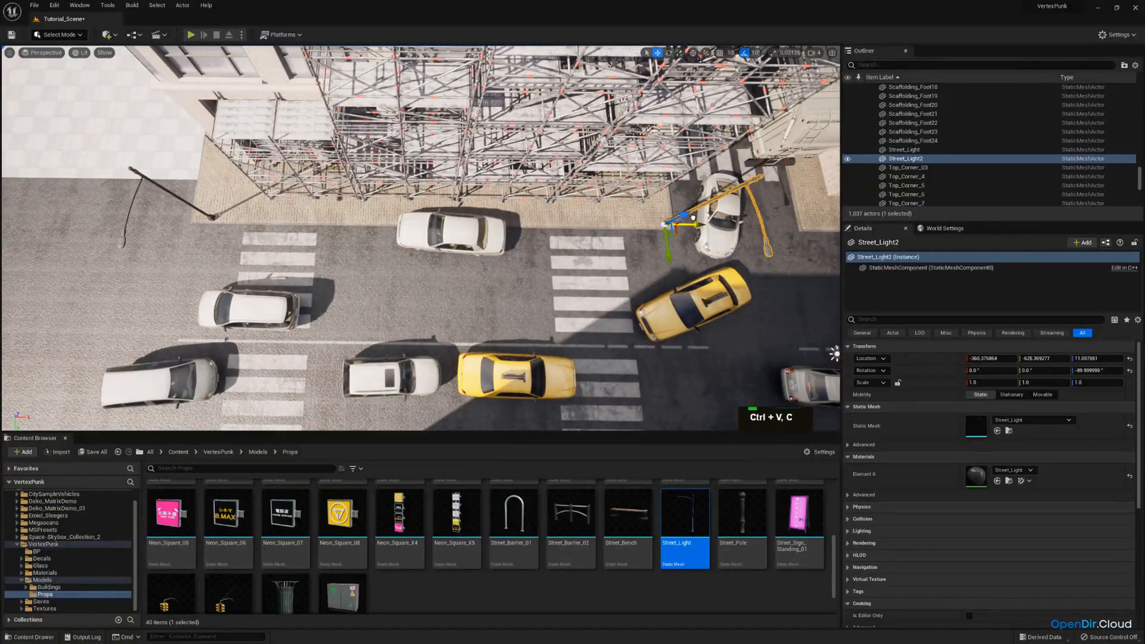
# Duplicate the second street light and move the copy to the opposite curb between the parked cars, at about X -1419, Y 587
pyautogui.press('s')
pyautogui.press('a')
pyautogui.moveTo(601, 209); pyautogui.dragTo(650, 124, button='right')
pyautogui.press('w')
pyautogui.press('s')
pyautogui.hotkey('ctrl', 'v')
pyautogui.hotkey('ctrl', 'c')
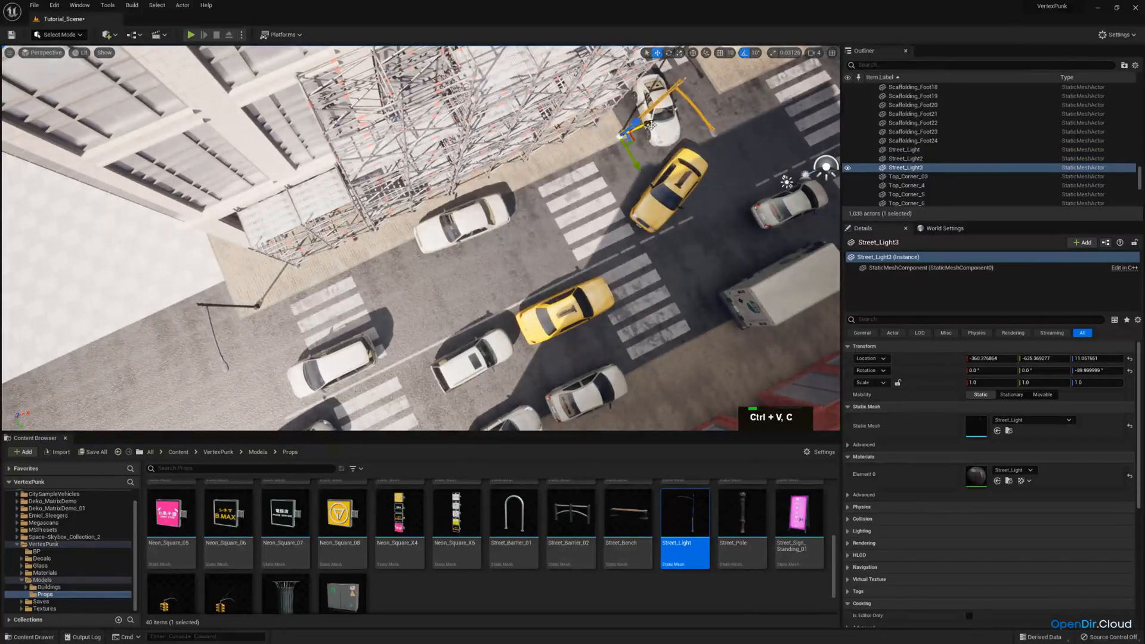
pyautogui.moveTo(483, 203); pyautogui.dragTo(487, 201)
pyautogui.press('d')
pyautogui.moveTo(488, 201); pyautogui.dragTo(653, 199, button='right')
pyautogui.press('a')
pyautogui.press('q')
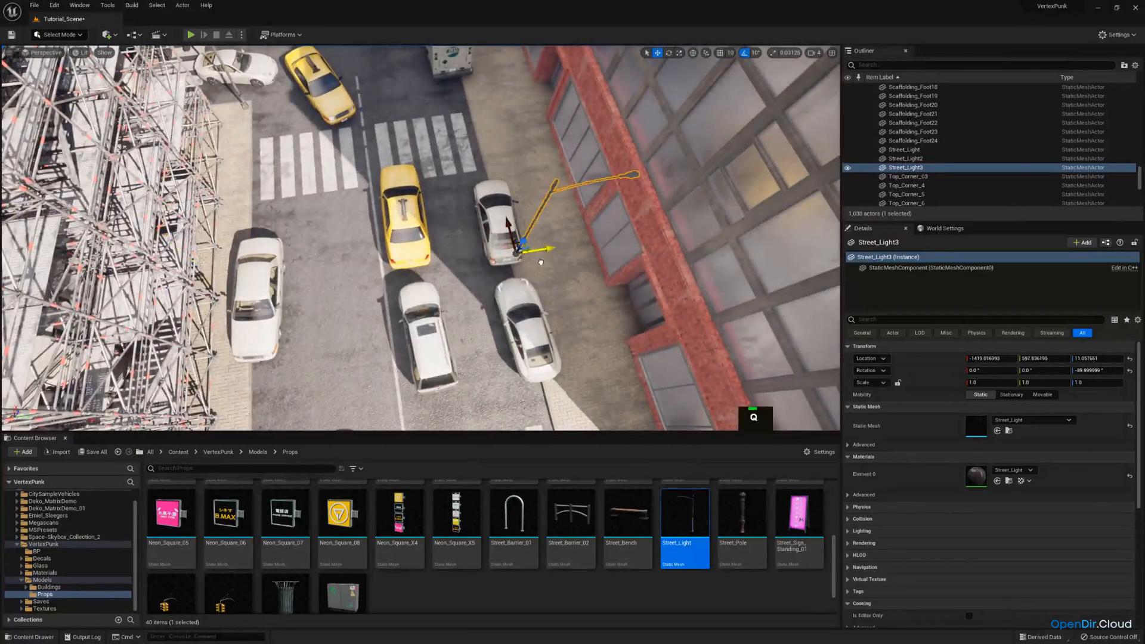
pyautogui.press('d')
pyautogui.moveTo(537, 260); pyautogui.dragTo(537, 260, button='right')
# Rotate the third street light to 90° around the vertical axis and fine-tune its position at the curb edge
pyautogui.press('e')
pyautogui.moveTo(406, 317); pyautogui.dragTo(408, 318)
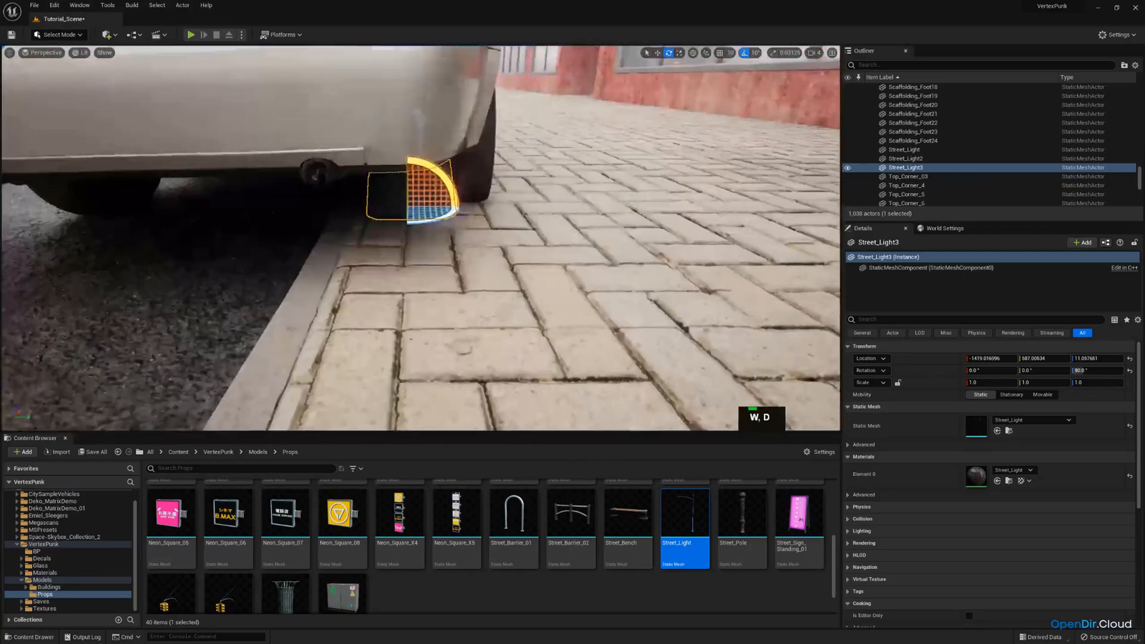
pyautogui.moveTo(422, 231); pyautogui.dragTo(422, 231, button='right')
pyautogui.press('w')
pyautogui.moveTo(434, 210); pyautogui.dragTo(443, 209)
pyautogui.moveTo(435, 198); pyautogui.dragTo(434, 198, button='right')
# Adjust the two parked cars on either side of the third street light to leave room for its pole
pyautogui.press('s')
pyautogui.press('a')
pyautogui.click(420, 239)
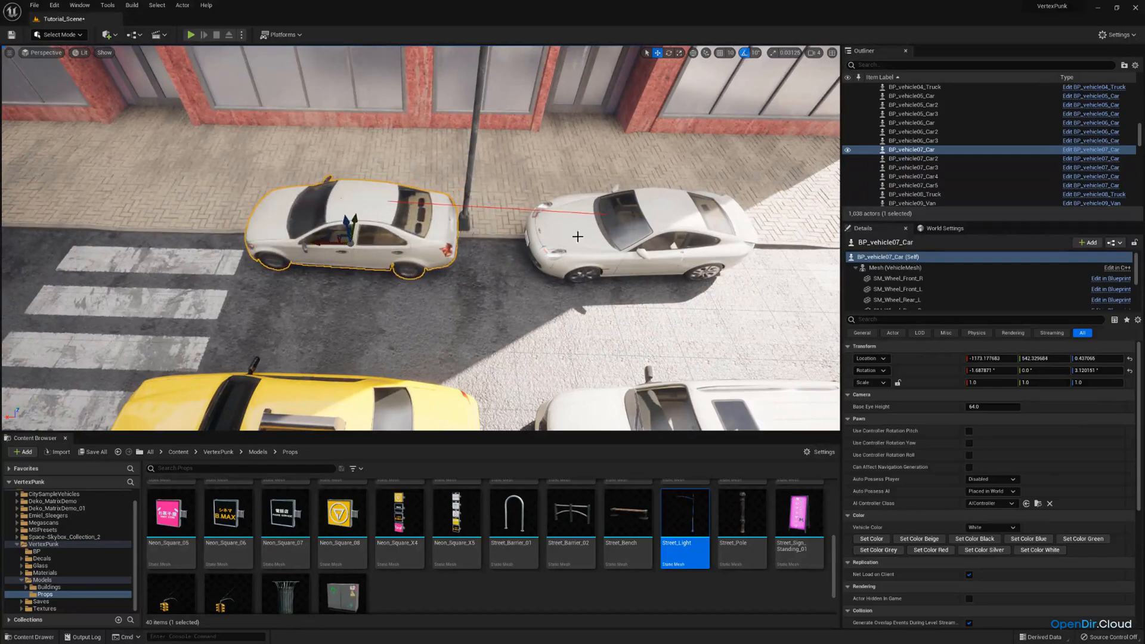
pyautogui.click(572, 253)
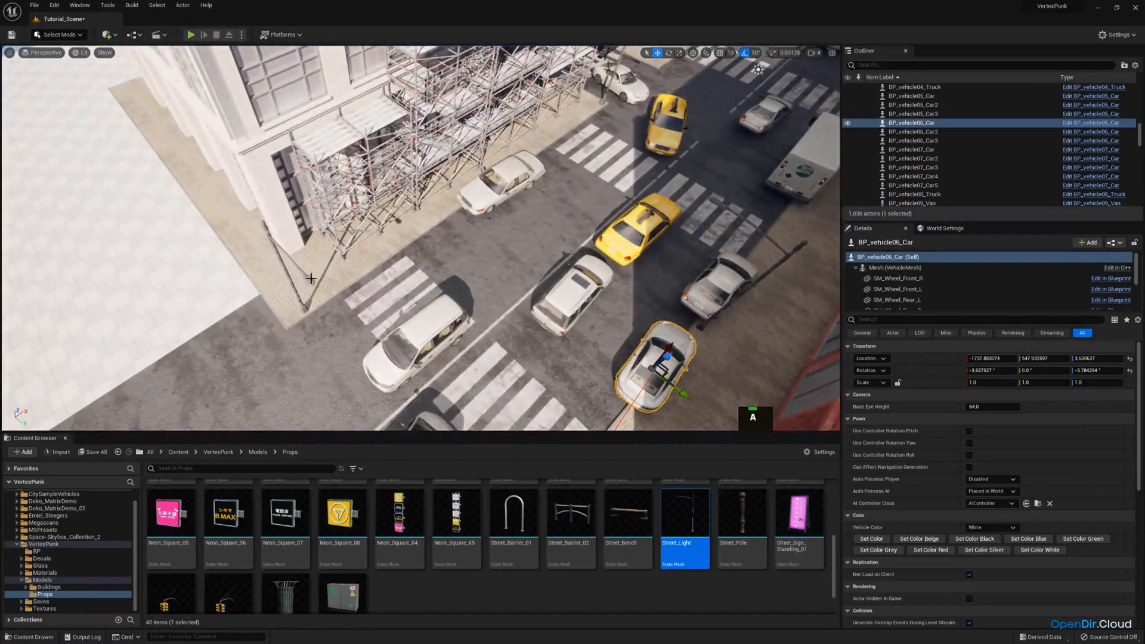
# Select all three street lights together
pyautogui.click(311, 279)
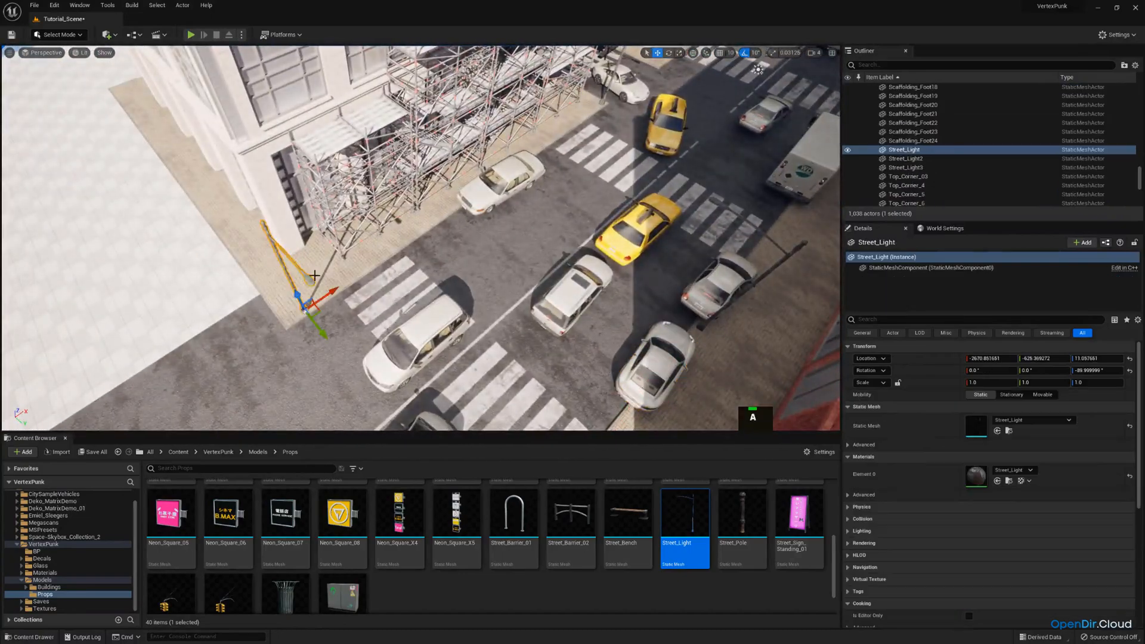
pyautogui.press('e')
pyautogui.moveTo(311, 278); pyautogui.dragTo(469, 264, button='right')
pyautogui.press('w')
pyautogui.keyDown('ctrl'); pyautogui.click(397, 258); pyautogui.keyUp('ctrl')
pyautogui.press('e')
pyautogui.keyDown('ctrl'); pyautogui.click(392, 287); pyautogui.keyUp('ctrl')
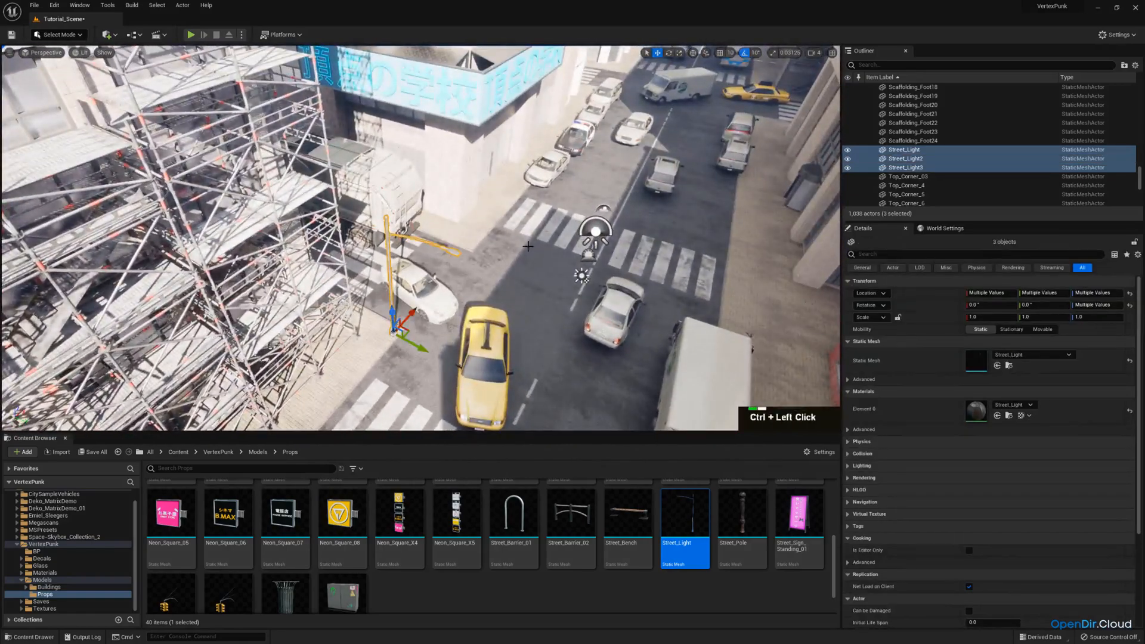
# Duplicate the three selected street lights and move the copies along the road to the next block
pyautogui.moveTo(392, 286); pyautogui.dragTo(334, 310, button='right')
pyautogui.press('d')
pyautogui.moveTo(668, 352); pyautogui.dragTo(374, 237, button='right')
pyautogui.moveTo(556, 207); pyautogui.dragTo(556, 207, button='right')
pyautogui.press('w')
pyautogui.hotkey('ctrl', 'v')
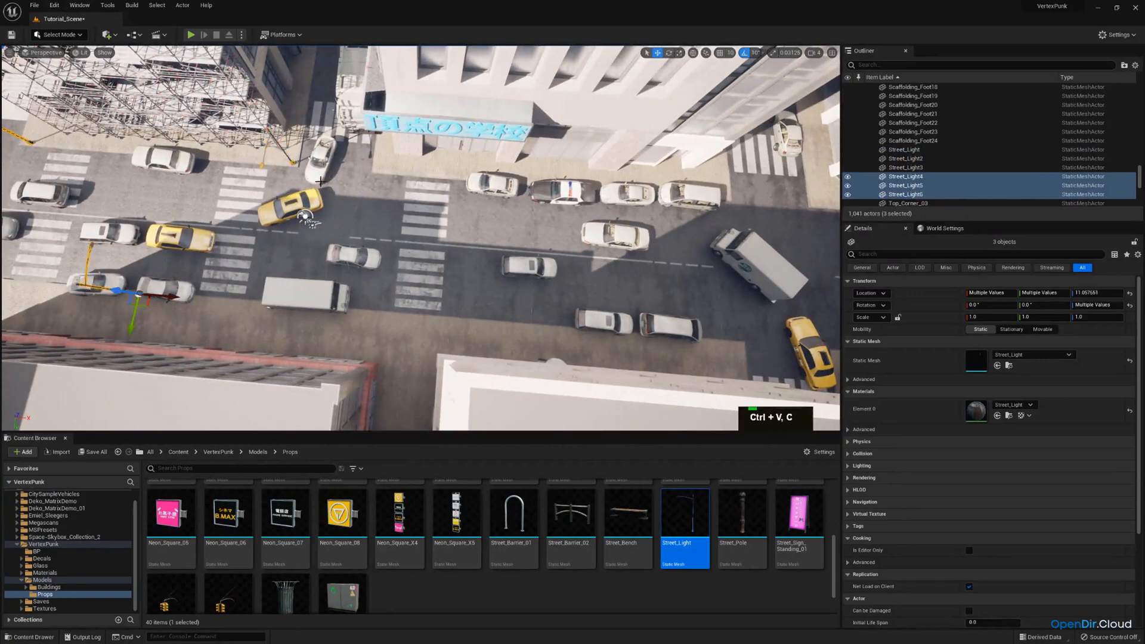
pyautogui.moveTo(169, 297); pyautogui.dragTo(577, 306)
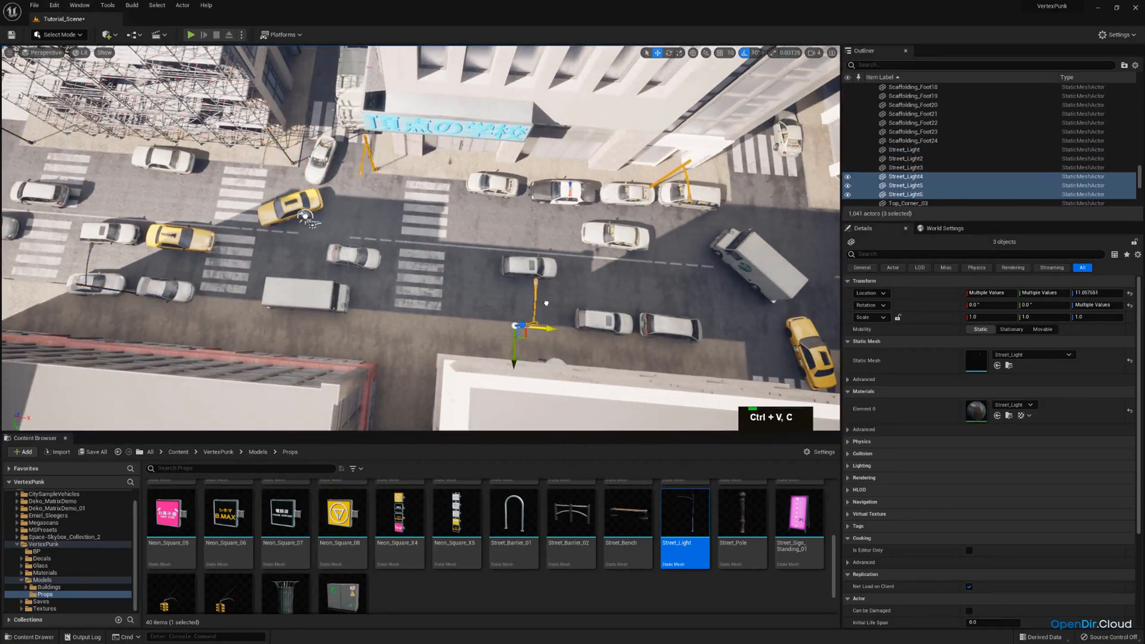
# Move the copied street light behind the parked cars along the curb to the next intersection corner, at X about 3263
pyautogui.press('d')
pyautogui.moveTo(572, 276); pyautogui.dragTo(573, 275, button='right')
pyautogui.press('d')
pyautogui.moveTo(528, 187); pyautogui.dragTo(466, 215, button='right')
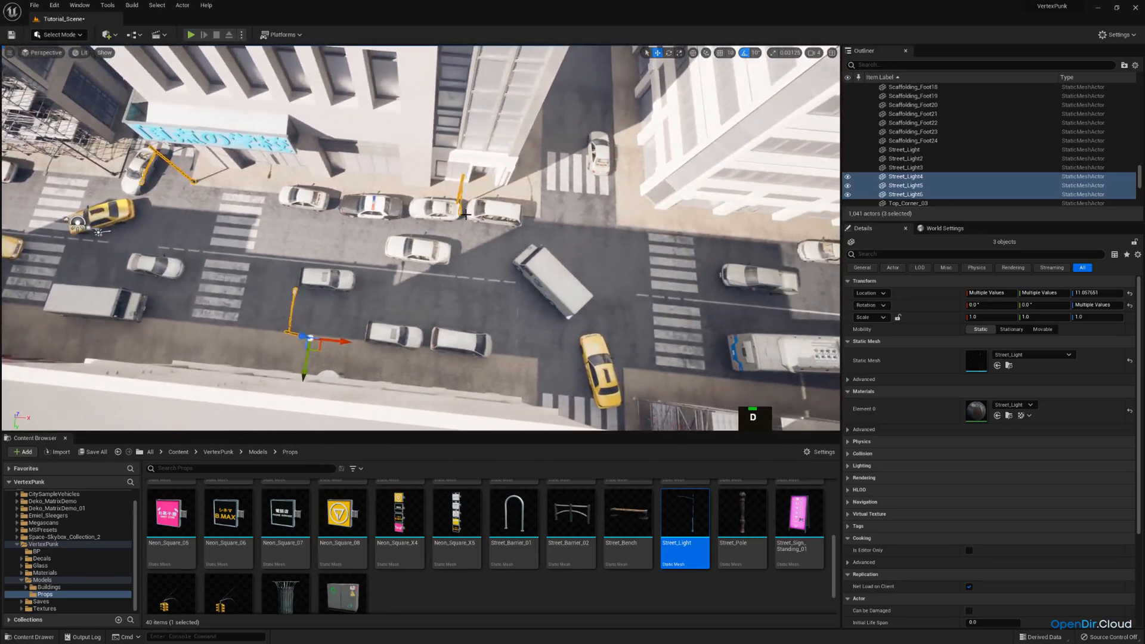
pyautogui.click(464, 223)
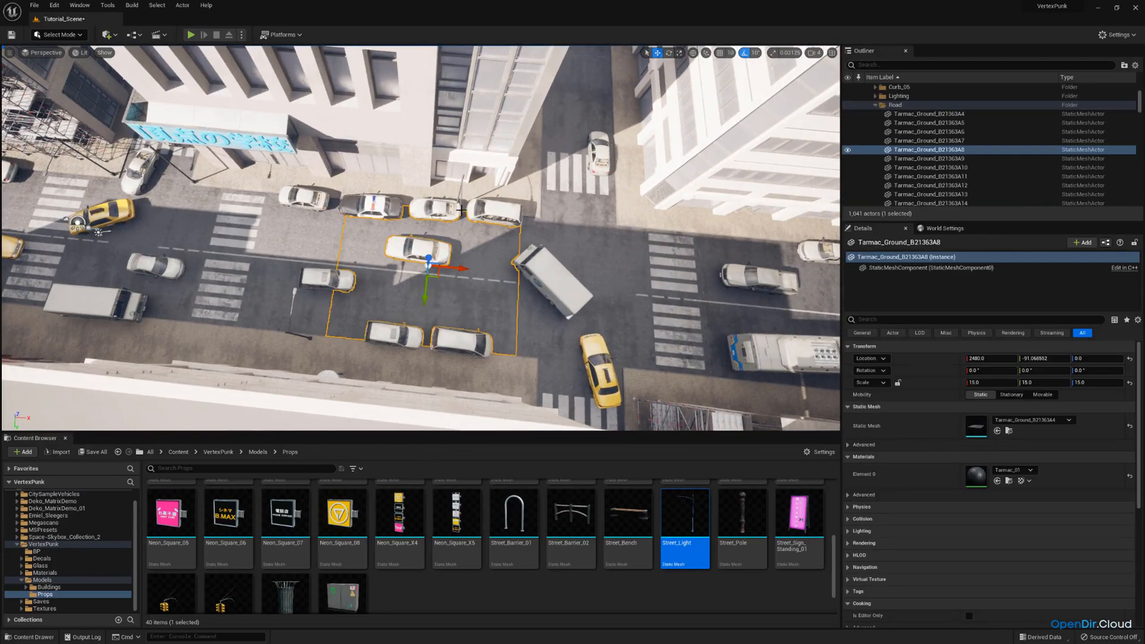
pyautogui.click(461, 208)
pyautogui.press('w')
pyautogui.press('d')
pyautogui.moveTo(461, 208); pyautogui.dragTo(414, 193, button='right')
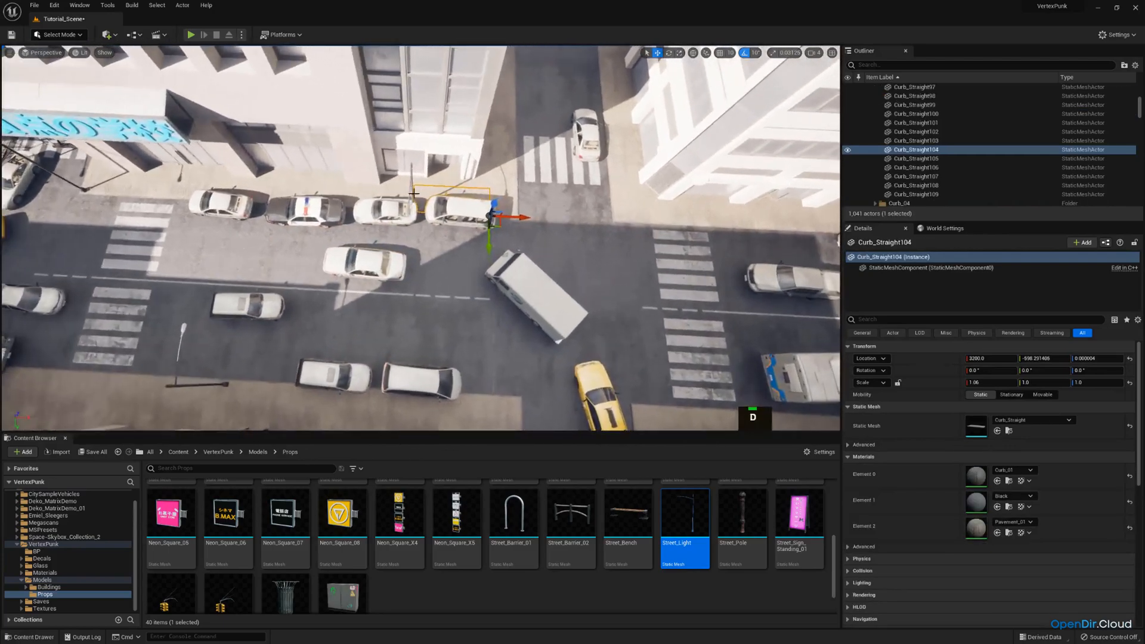
pyautogui.click(406, 210)
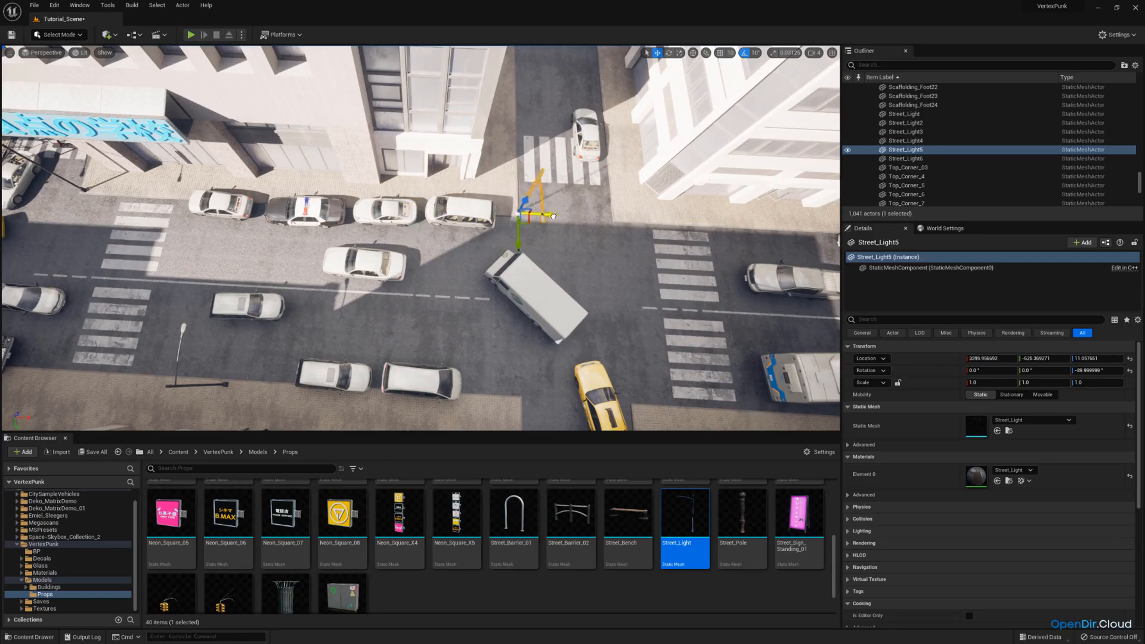
pyautogui.press('w')
pyautogui.press('q')
pyautogui.moveTo(547, 213); pyautogui.dragTo(478, 132, button='right')
pyautogui.moveTo(477, 132); pyautogui.dragTo(482, 132)
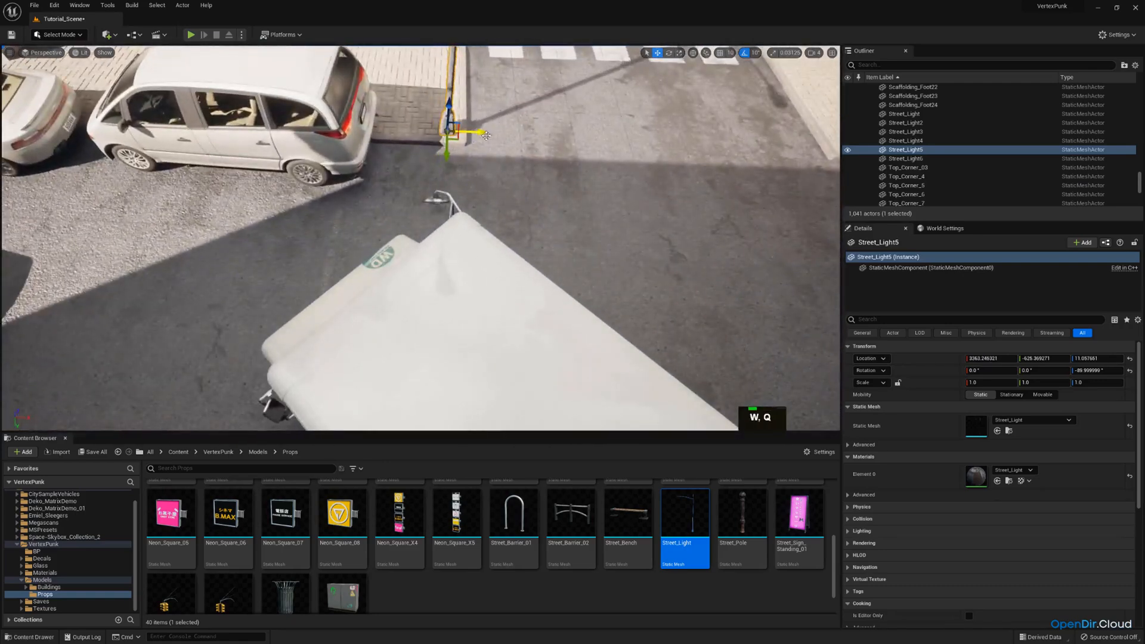
# Duplicate the corner street light and move the copy between the police car and the white coupe, at X about 2234
pyautogui.press('s')
pyautogui.scroll(2, 537, 140)
pyautogui.moveTo(482, 131); pyautogui.dragTo(598, 157, button='right')
pyautogui.press('a')
pyautogui.press('e')
pyautogui.press('w')
pyautogui.hotkey('ctrl', 'c')
pyautogui.hotkey('ctrl', 'v')
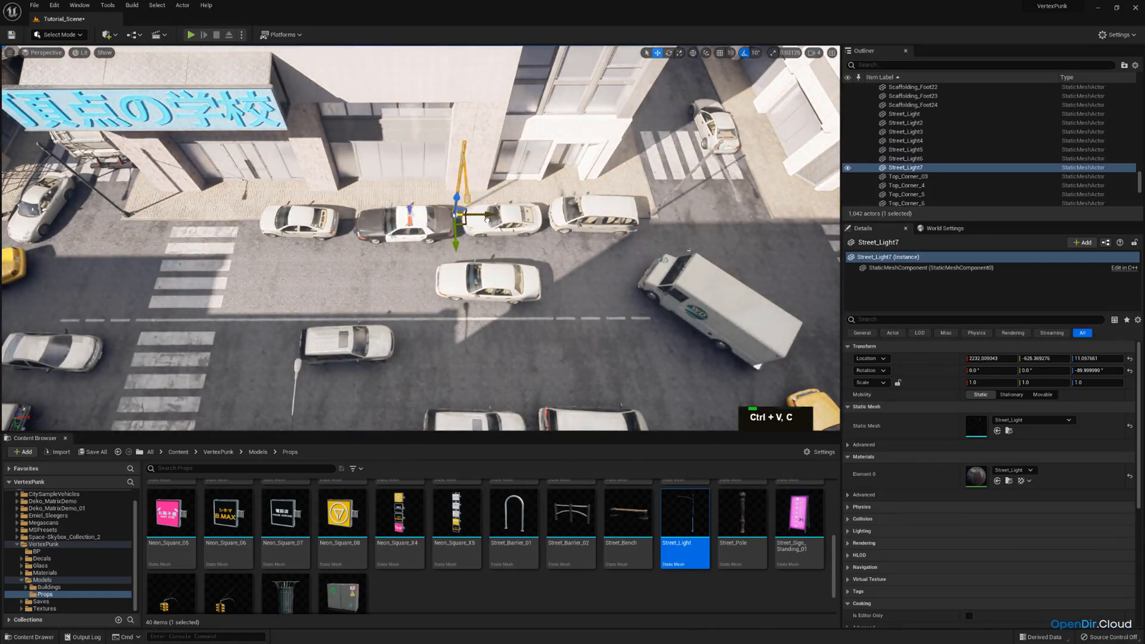
pyautogui.press('w')
pyautogui.moveTo(488, 220)
pyautogui.mouseDown(button='right')
pyautogui.moveTo(497, 226)
pyautogui.moveTo(492, 203)
pyautogui.moveTo(486, 213)
pyautogui.mouseUp(button='right')
pyautogui.press('a')
pyautogui.press('s')
pyautogui.press('a')
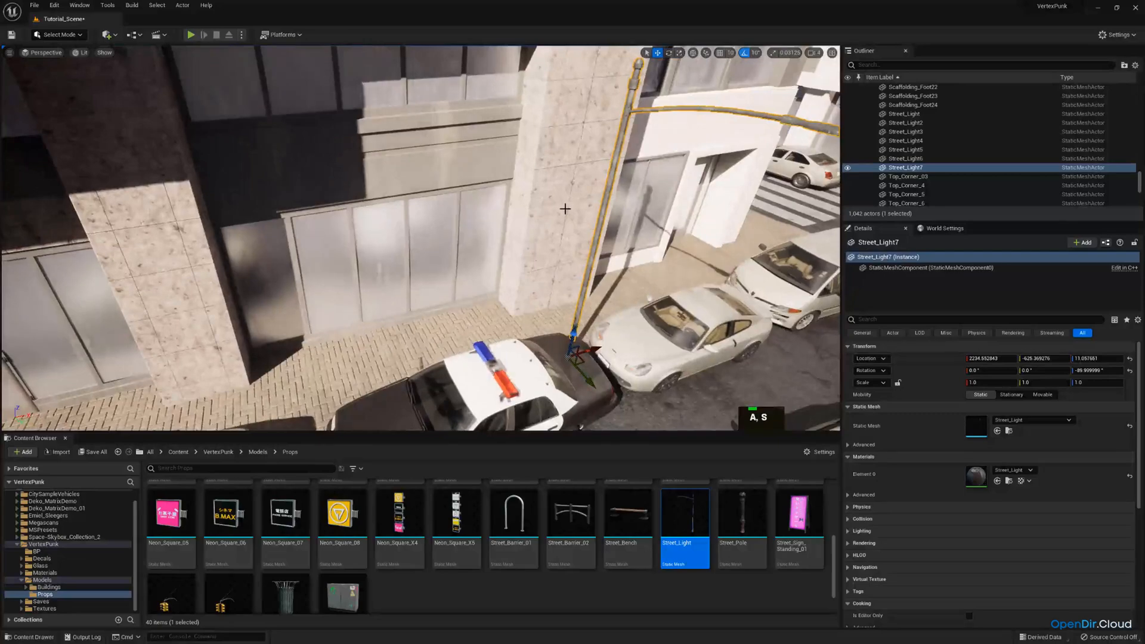
# Shift the newest street light further along the curb beside the police car, to X about 1922
pyautogui.press('s')
pyautogui.press('d')
pyautogui.moveTo(565, 209); pyautogui.dragTo(509, 214, button='right')
pyautogui.press('s')
pyautogui.press('a')
pyautogui.press('w')
pyautogui.press('d')
pyautogui.press('s')
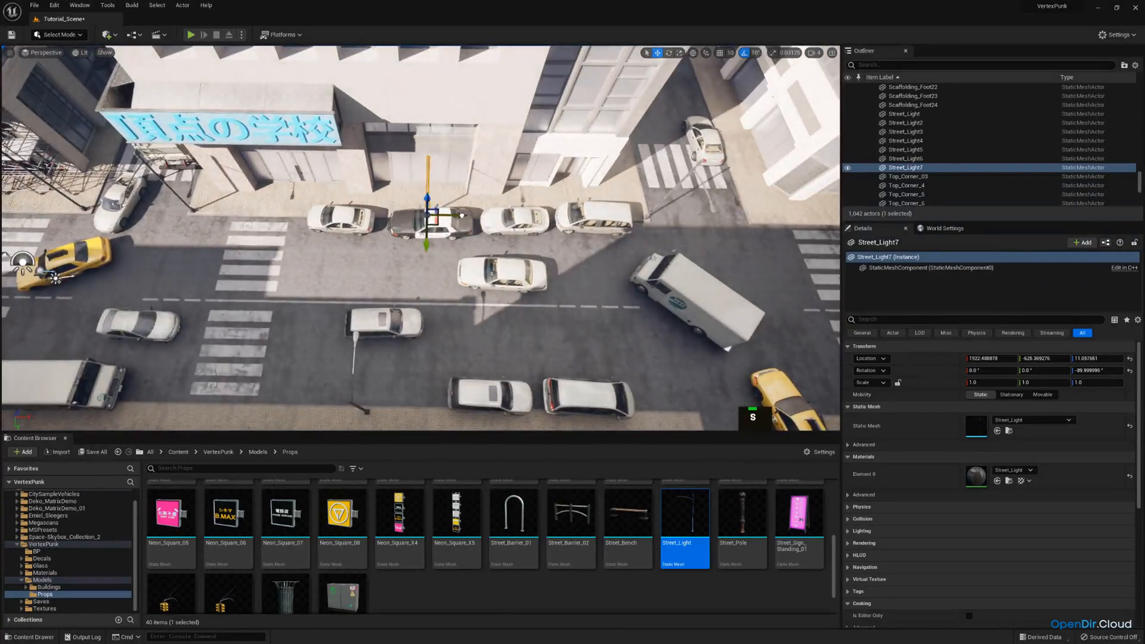
pyautogui.moveTo(463, 215); pyautogui.dragTo(462, 215)
pyautogui.moveTo(462, 216); pyautogui.dragTo(364, 214, button='right')
pyautogui.press('w')
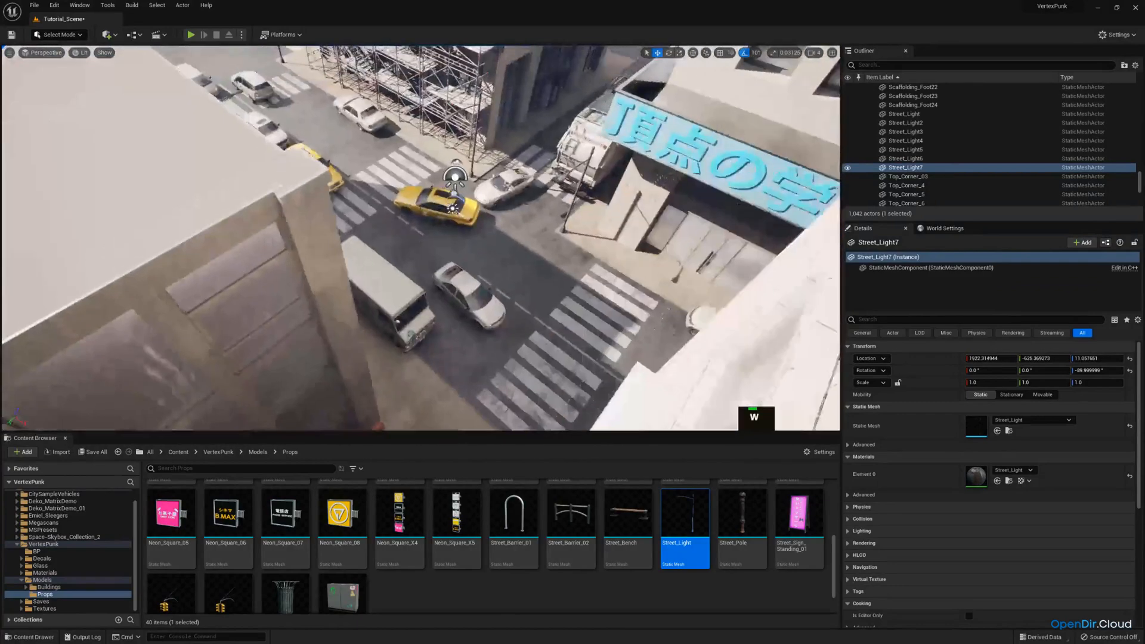
# Check the street lights through the scene camera, and return to the free perspective view
pyautogui.click(45, 53)
pyautogui.click(49, 152)
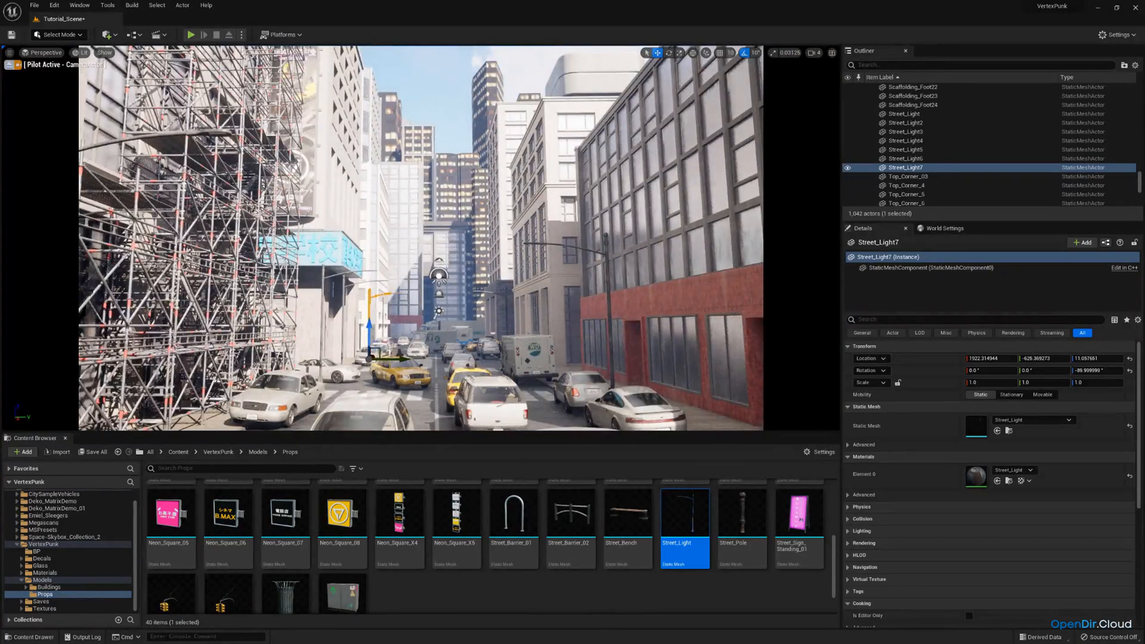
pyautogui.click(12, 67)
# Move the white car parked ahead of the police car slightly toward the crosswalk
pyautogui.moveTo(251, 179); pyautogui.dragTo(98, 266, button='right')
pyautogui.press('e')
pyautogui.scroll(1, 253, 221)
pyautogui.press('d')
pyautogui.press('e')
pyautogui.press('w')
pyautogui.moveTo(321, 287)
pyautogui.mouseDown(button='right')
pyautogui.moveTo(311, 292)
pyautogui.moveTo(321, 287)
pyautogui.mouseUp(button='right')
pyautogui.press('a')
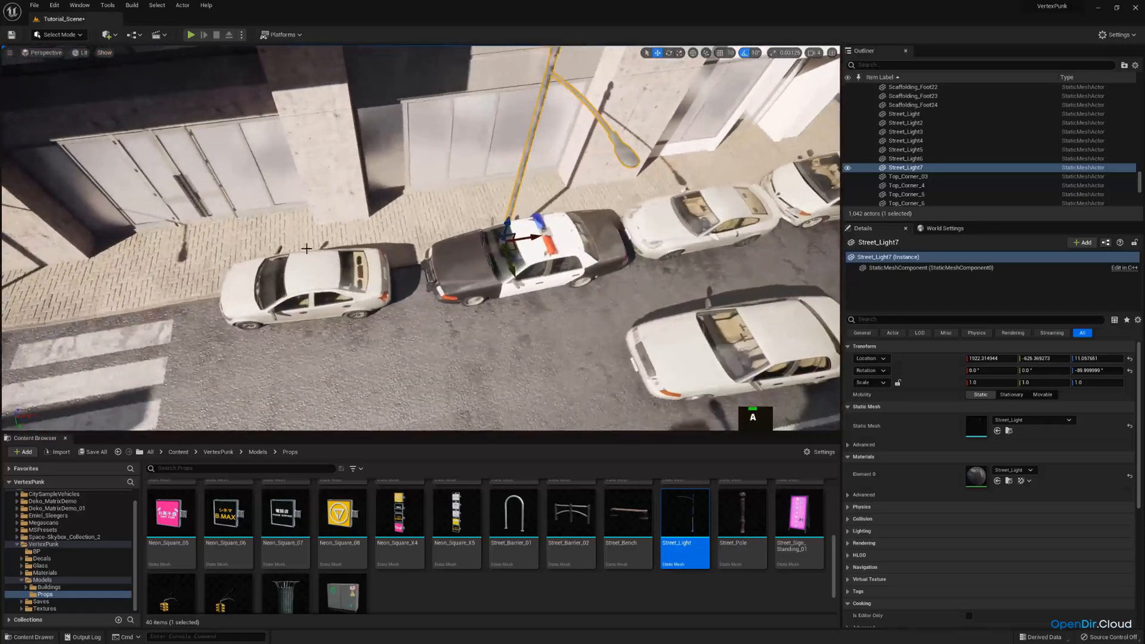
pyautogui.click(321, 287)
pyautogui.moveTo(345, 291); pyautogui.dragTo(335, 292)
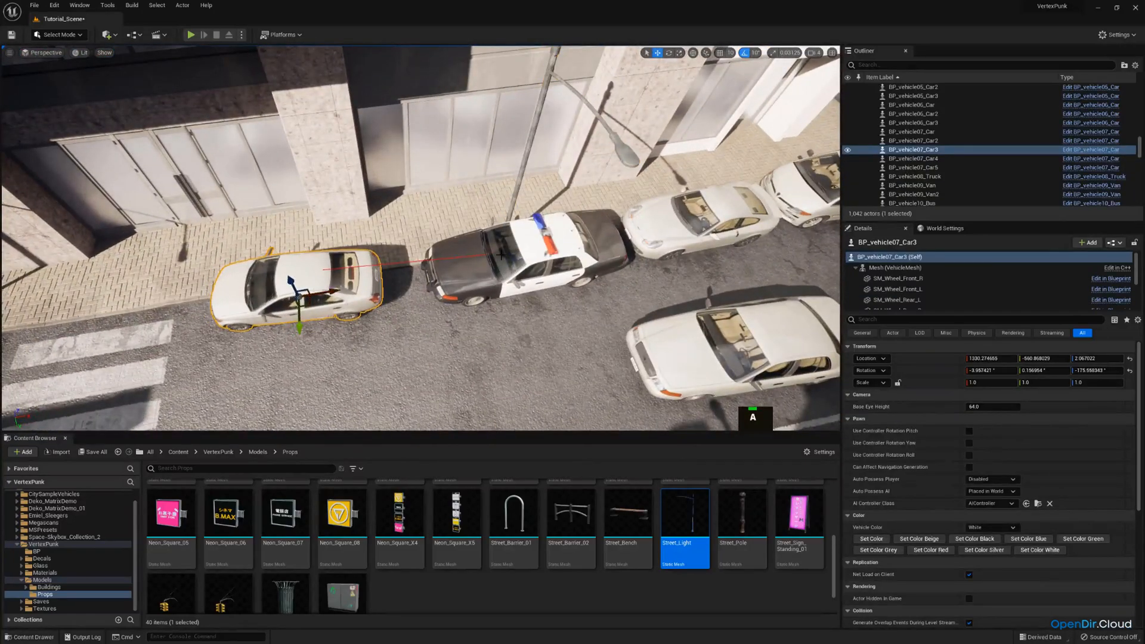
# Move the police car away from the curb so it clears the street light, to Y about -502
pyautogui.click(477, 266)
pyautogui.press('a')
pyautogui.moveTo(477, 266); pyautogui.dragTo(564, 256, button='right')
pyautogui.press('w')
pyautogui.scroll(-2, 569, 254)
pyautogui.press('s')
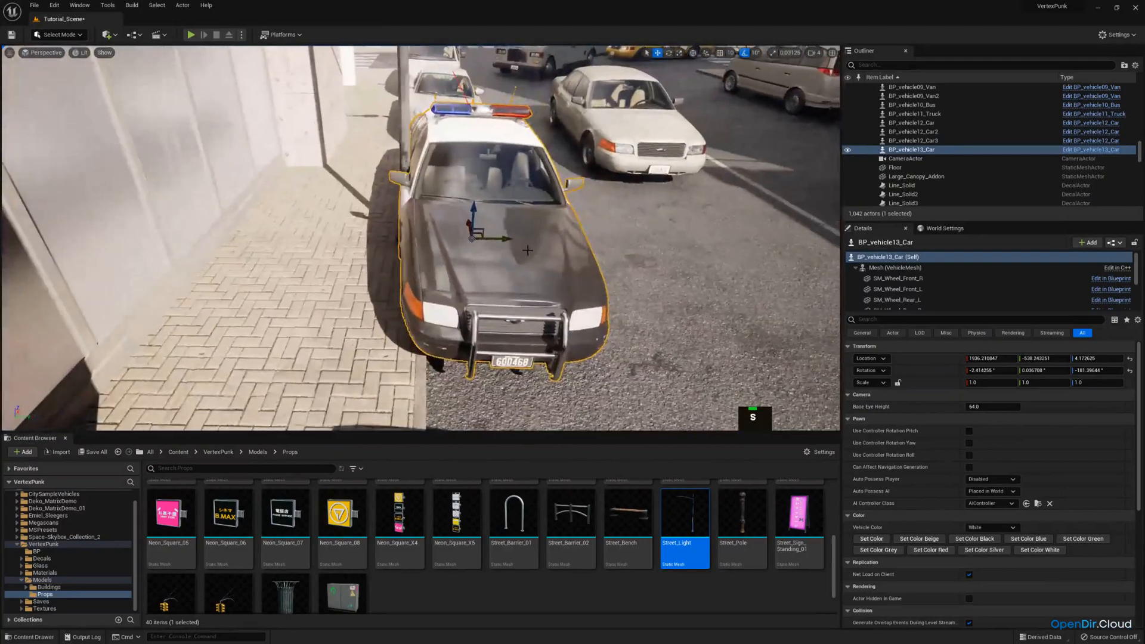
pyautogui.moveTo(505, 232); pyautogui.dragTo(534, 234)
pyautogui.moveTo(534, 234); pyautogui.dragTo(557, 216, button='right')
# Level the police car by setting its X and Y rotation to 0
pyautogui.press('s')
pyautogui.scroll(-2, 558, 218)
pyautogui.press('a')
pyautogui.press('w')
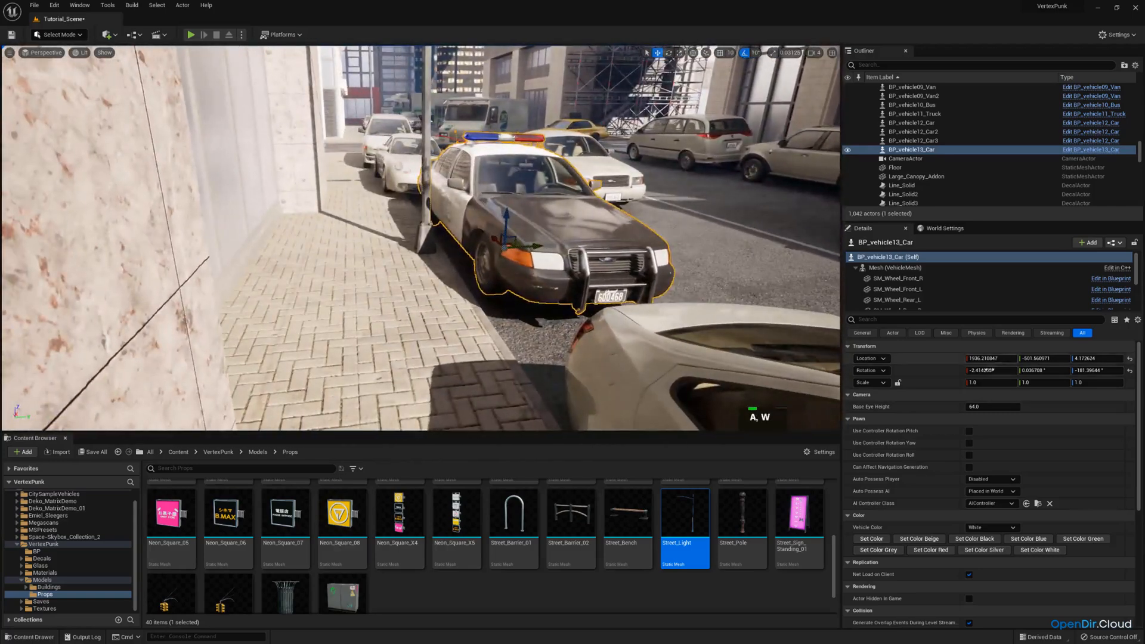
pyautogui.click(989, 370)
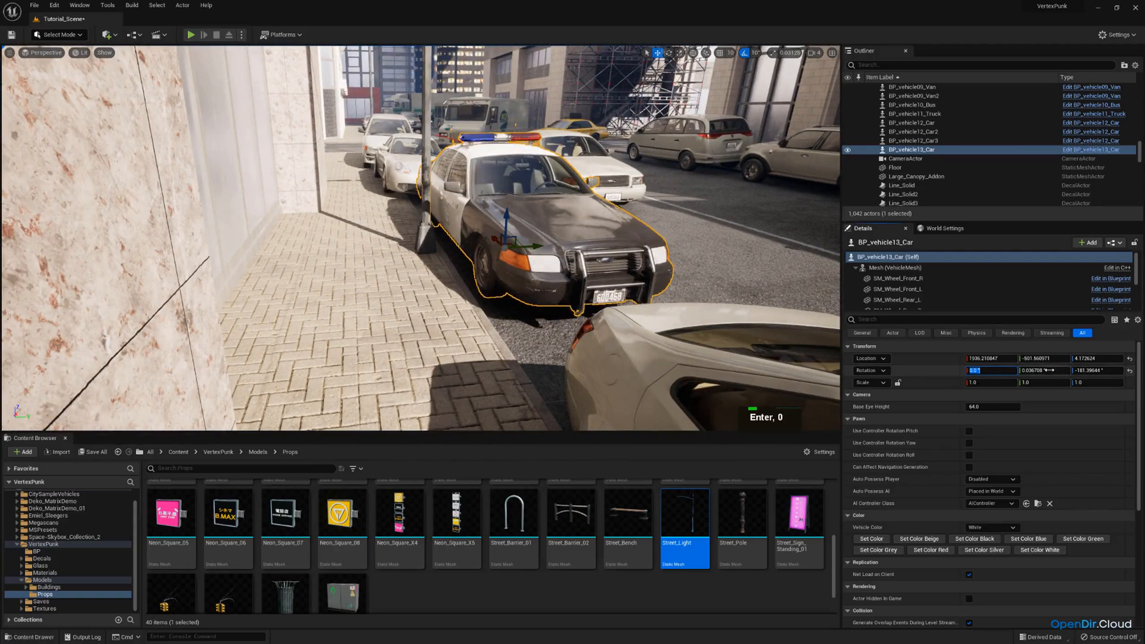
pyautogui.write('0')
pyautogui.press('Return')
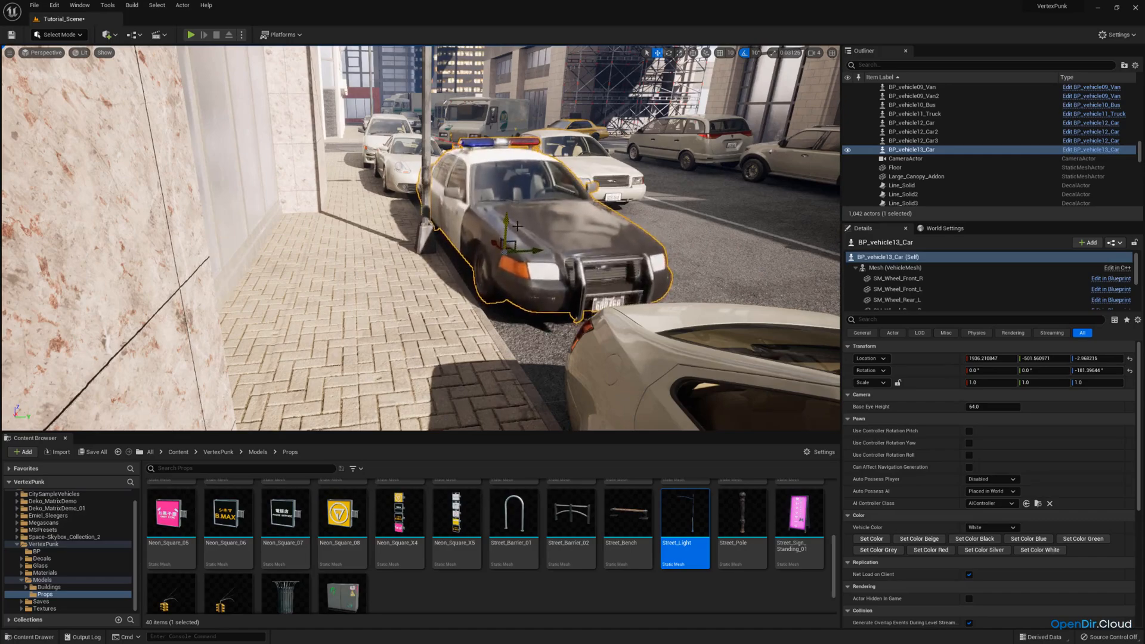
# Slide the police car along the curb, away from the white car ahead of it, to X about 1861
pyautogui.moveTo(517, 226); pyautogui.dragTo(418, 310, button='right')
pyautogui.press('d')
pyautogui.scroll(1, 517, 226)
pyautogui.press('w')
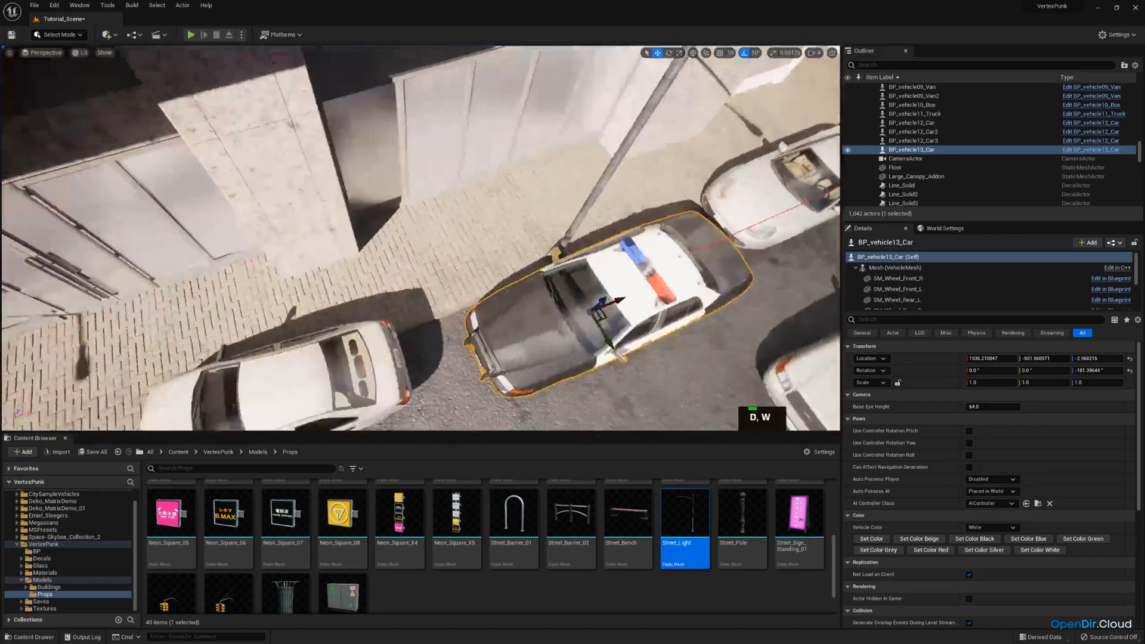
pyautogui.press('s')
pyautogui.moveTo(513, 299); pyautogui.dragTo(438, 308, button='right')
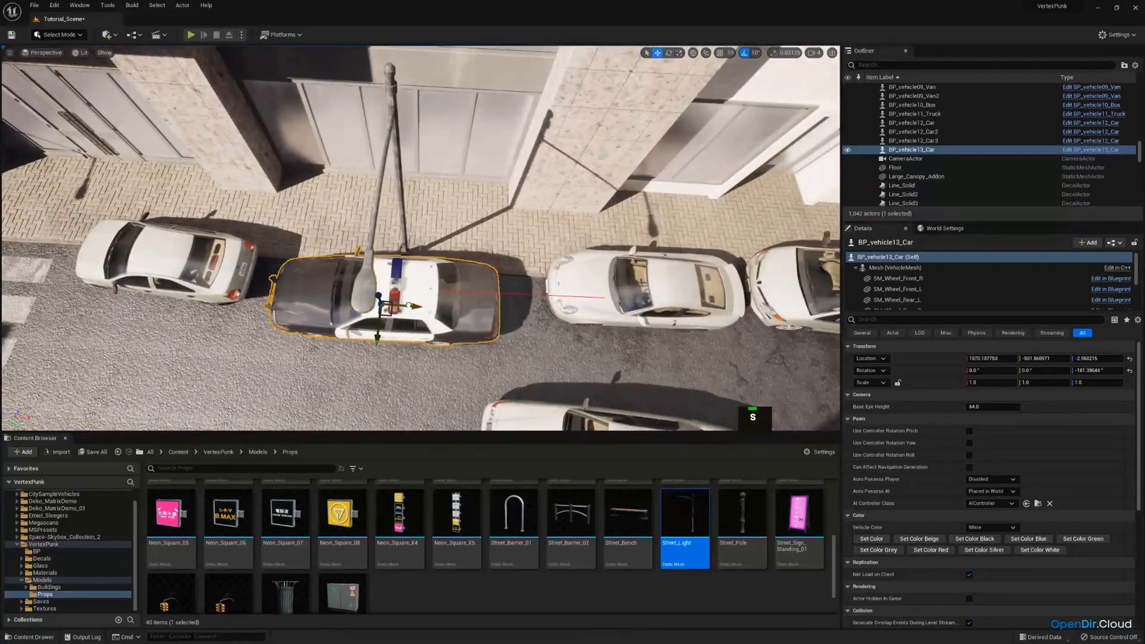
pyautogui.moveTo(408, 305); pyautogui.dragTo(408, 305)
# Rotate the police car to about -180 degrees around Z so it sits parallel to the curb
pyautogui.press('a')
pyautogui.moveTo(409, 305); pyautogui.dragTo(478, 304, button='right')
pyautogui.press('w')
pyautogui.press('d')
pyautogui.press('s')
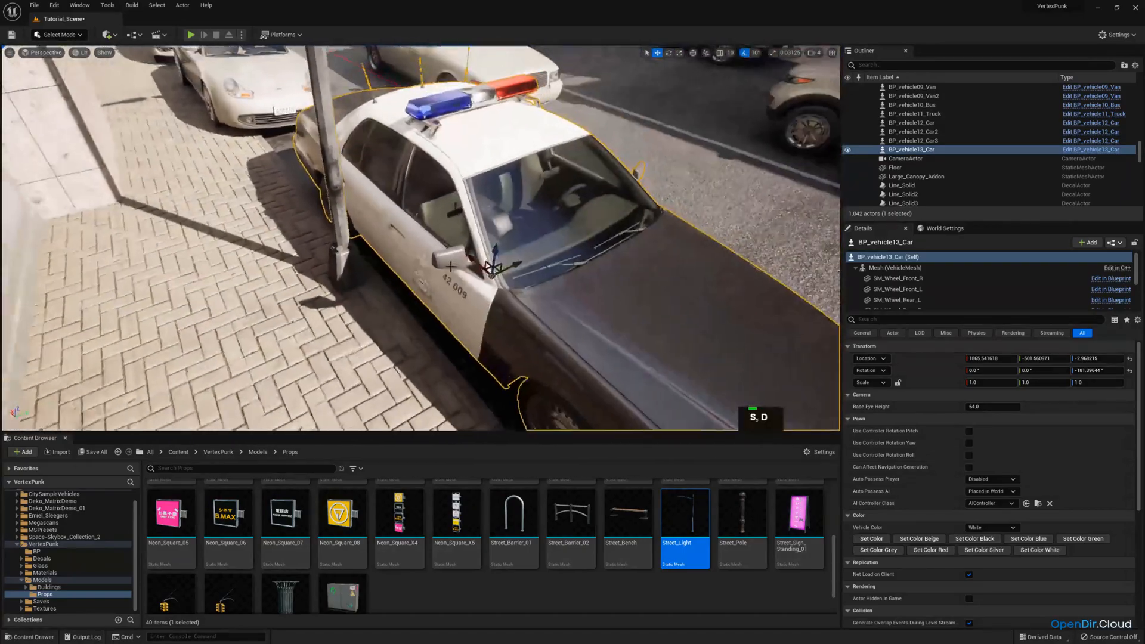
pyautogui.press('e')
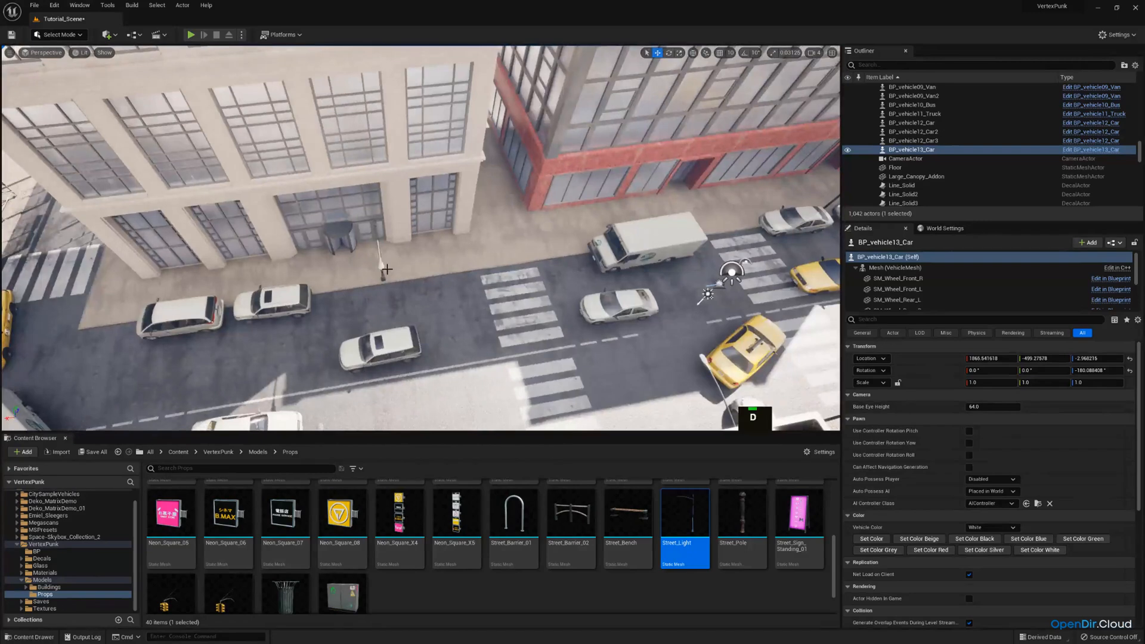
# Duplicate the street light by the crosswalk across the road and move the copy to the corner near the yellow taxi, X about 3353
pyautogui.moveTo(386, 270); pyautogui.dragTo(404, 277)
pyautogui.press('d')
pyautogui.moveTo(404, 277); pyautogui.dragTo(382, 307, button='right')
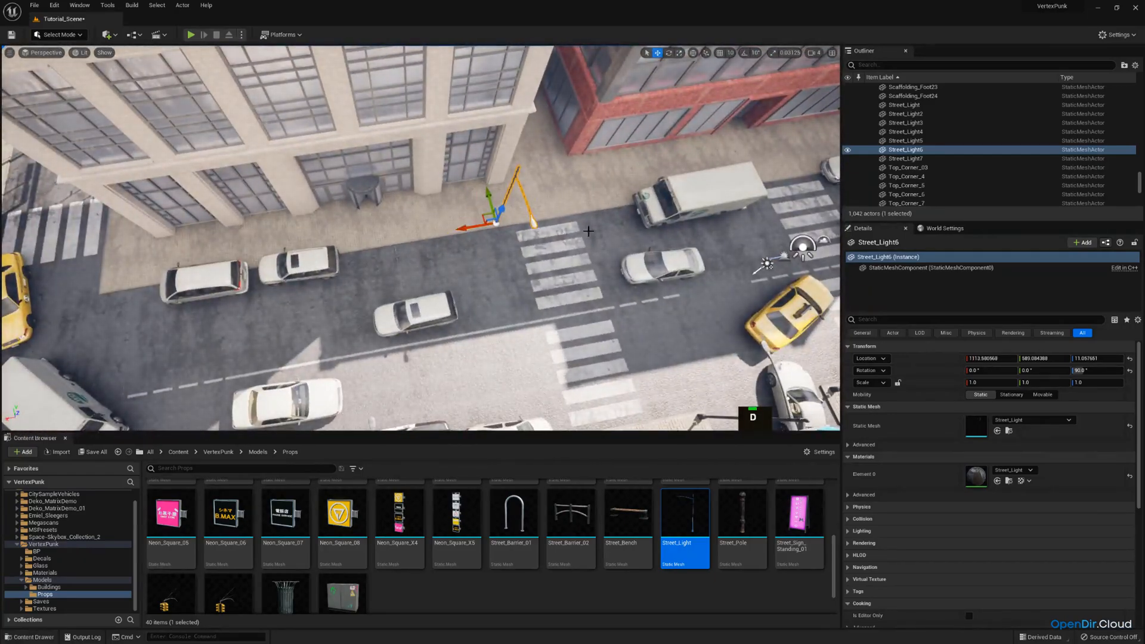
pyautogui.moveTo(561, 246); pyautogui.dragTo(507, 236, button='right')
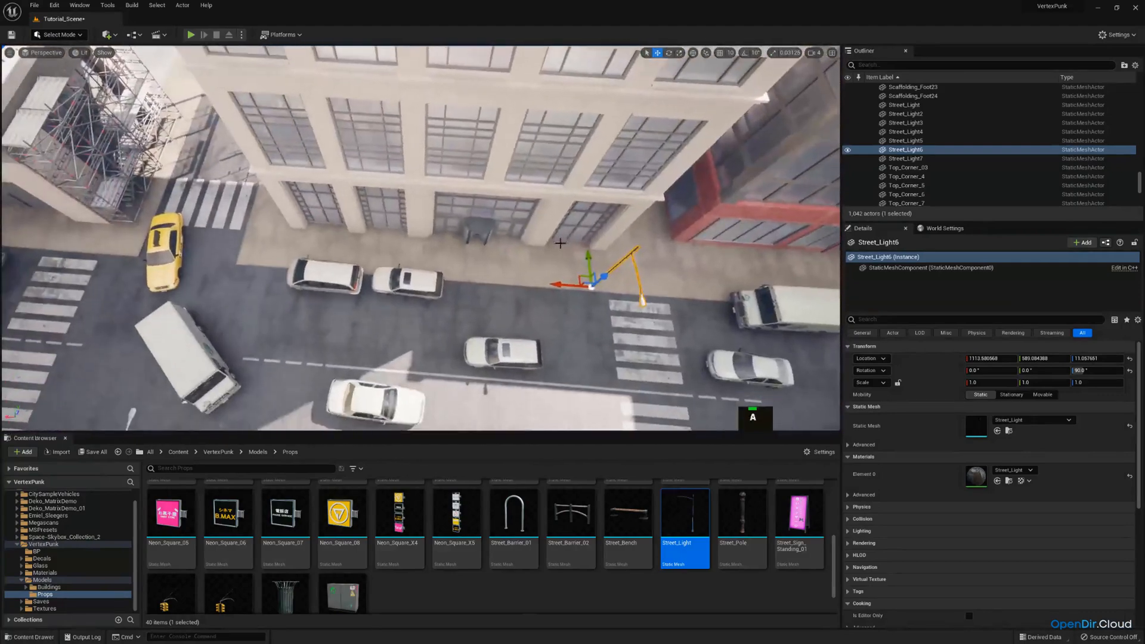
pyautogui.hotkey('ctrl', 'v')
pyautogui.hotkey('ctrl', 'c')
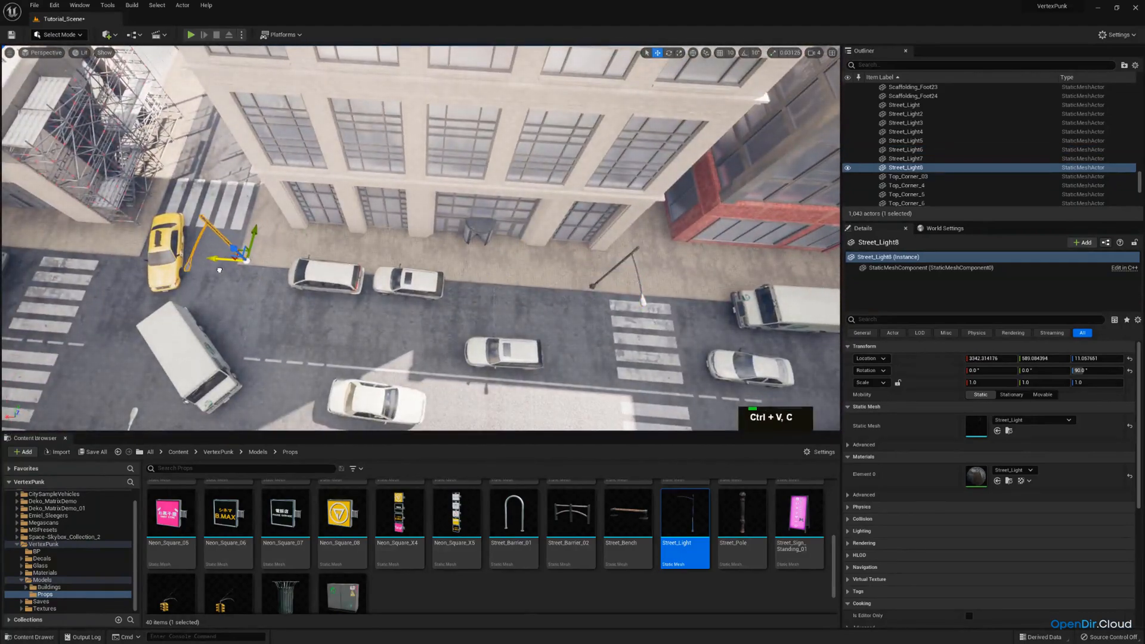
pyautogui.press('a')
pyautogui.moveTo(507, 236); pyautogui.dragTo(406, 267, button='right')
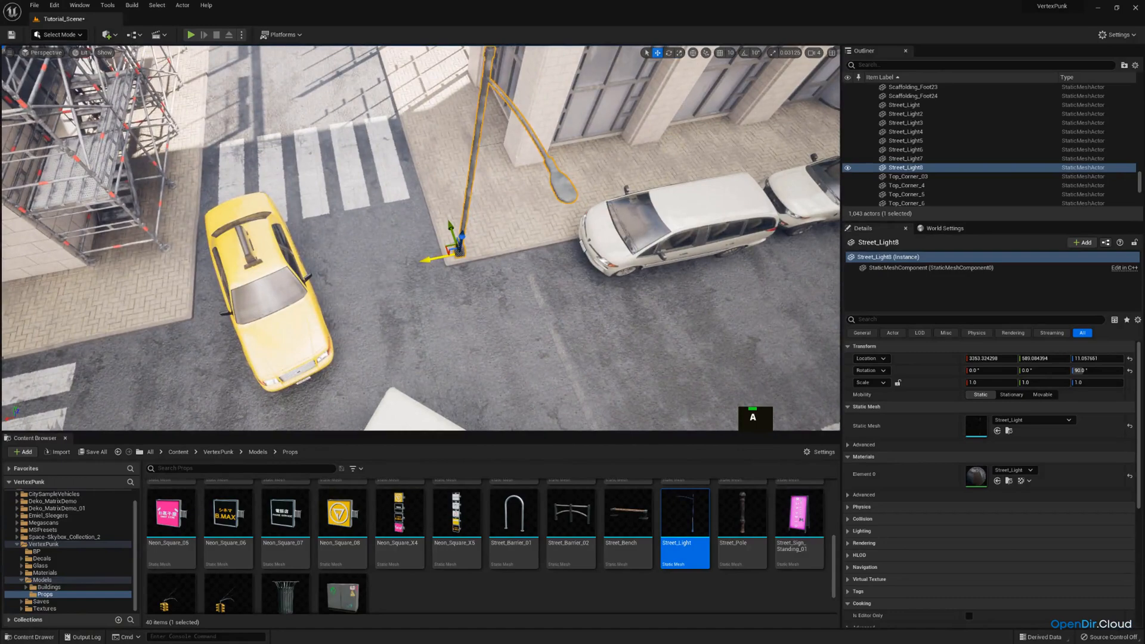
# Examine the new row of street lights from above and through the scene camera, and return to the free perspective view
pyautogui.press('w')
pyautogui.moveTo(472, 178); pyautogui.dragTo(408, 245, button='right')
pyautogui.press('e')
pyautogui.scroll(1, 554, 149)
pyautogui.press('s')
pyautogui.press('a')
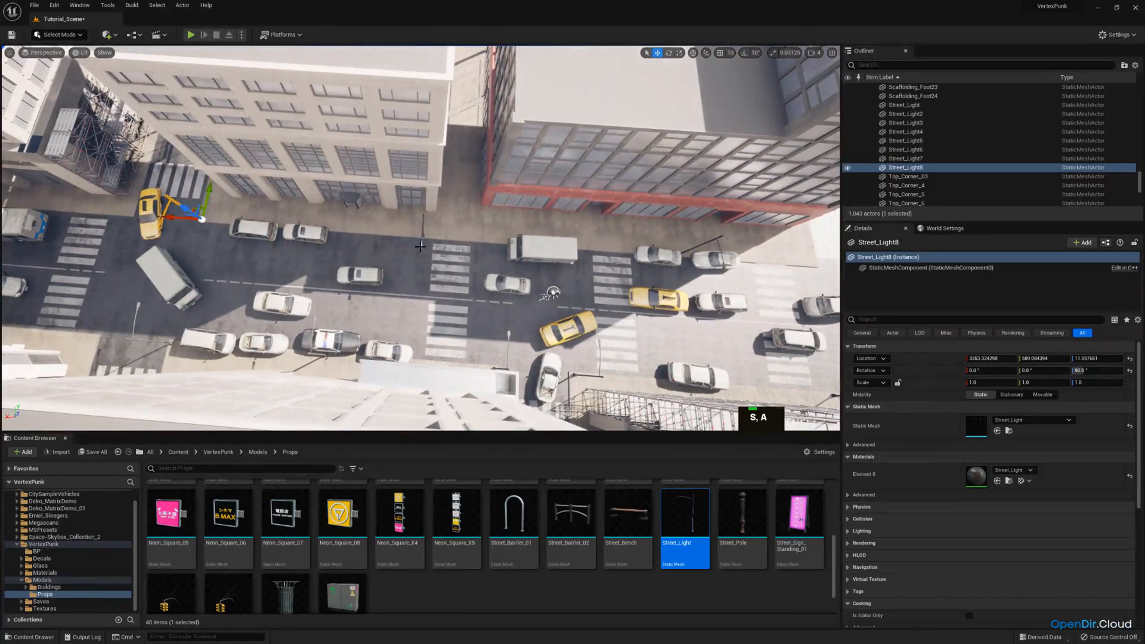
pyautogui.click(422, 242)
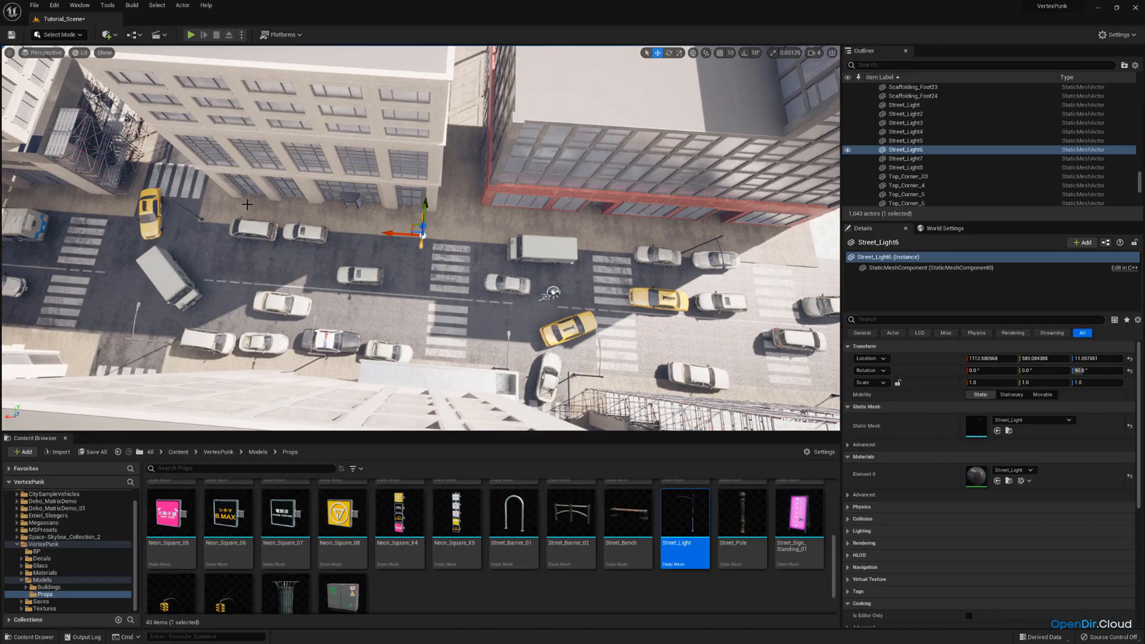
pyautogui.press('q')
pyautogui.moveTo(505, 224); pyautogui.dragTo(540, 226, button='right')
pyautogui.click(42, 53)
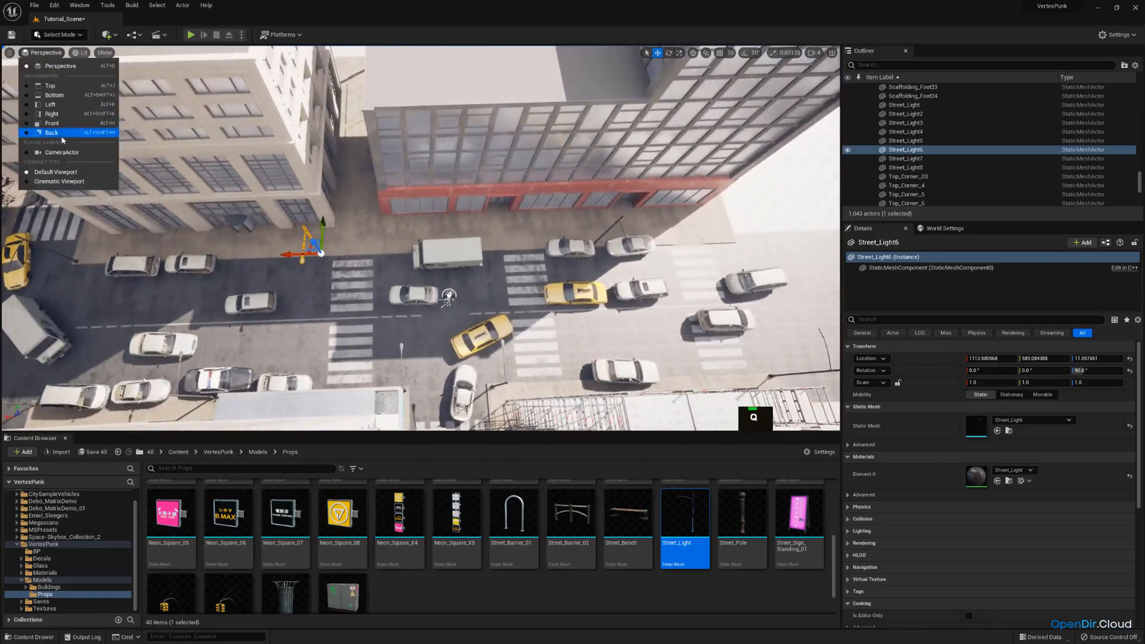
pyautogui.click(62, 152)
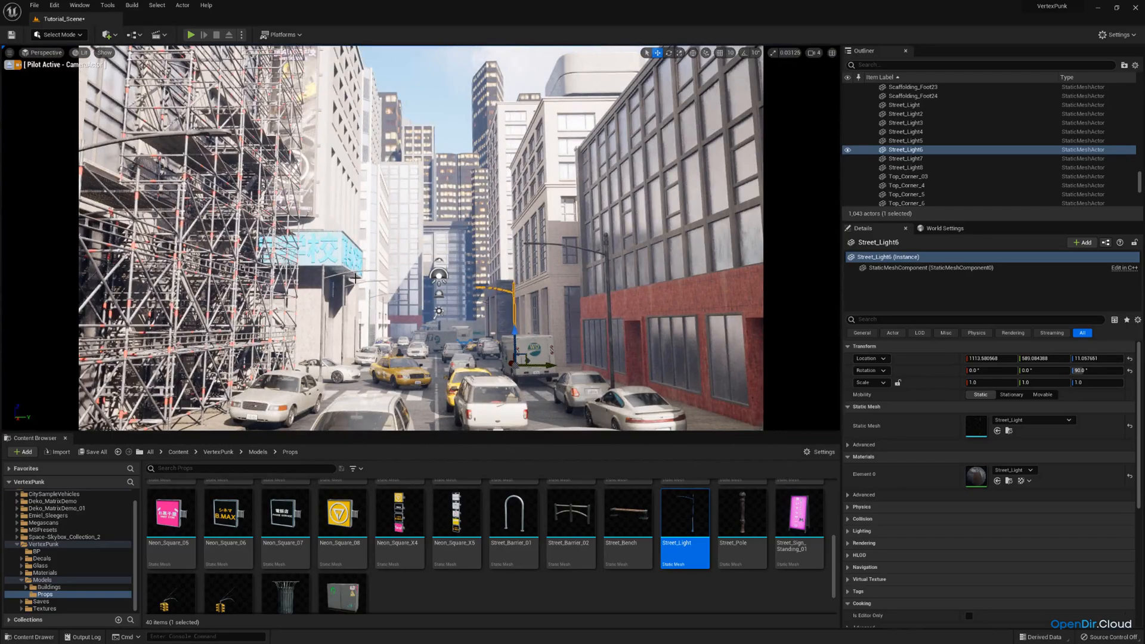
pyautogui.click(9, 64)
# Duplicate the street light beside the red building and move the copy along the curb toward the box truck, to X about -517
pyautogui.moveTo(334, 191); pyautogui.dragTo(469, 280, button='right')
pyautogui.press('e')
pyautogui.press('a')
pyautogui.scroll(1, 349, 236)
pyautogui.press('w')
pyautogui.press('d')
pyautogui.press('s')
pyautogui.moveTo(408, 138); pyautogui.dragTo(407, 138, button='right')
pyautogui.click(426, 153)
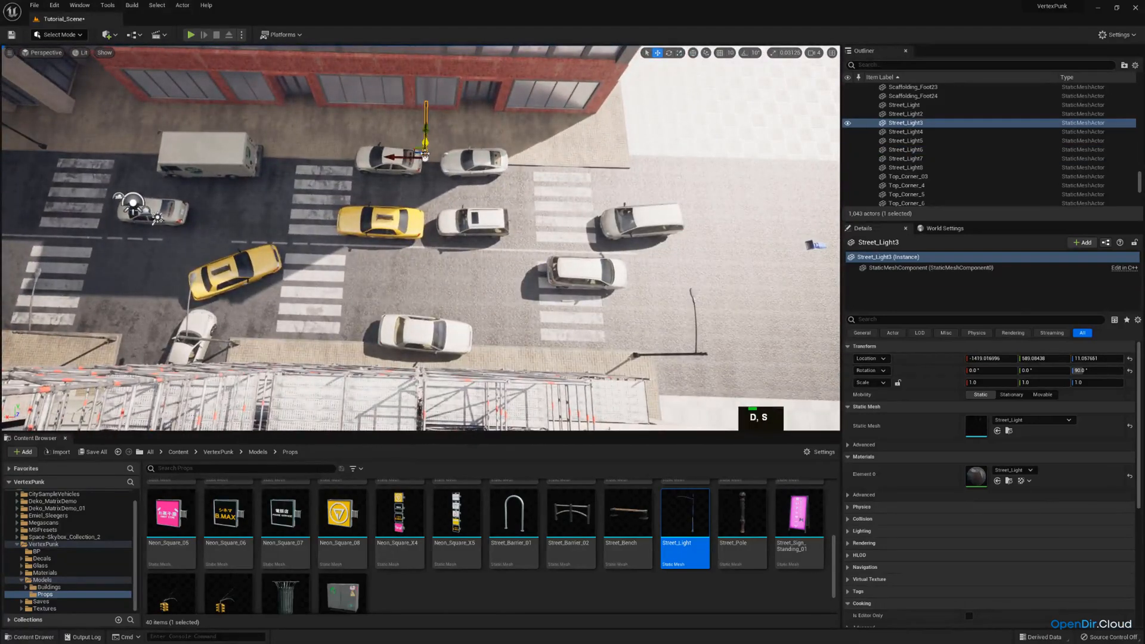
pyautogui.moveTo(402, 156); pyautogui.dragTo(261, 154)
pyautogui.hotkey('ctrl', 'c')
pyautogui.hotkey('ctrl', 'v')
# Place another street light copy on the curb beside the parked white SUV near the revolving door, at X about 2132
pyautogui.press('s')
pyautogui.moveTo(407, 150); pyautogui.dragTo(391, 128, button='right')
pyautogui.press('w')
pyautogui.press('e')
pyautogui.press('s')
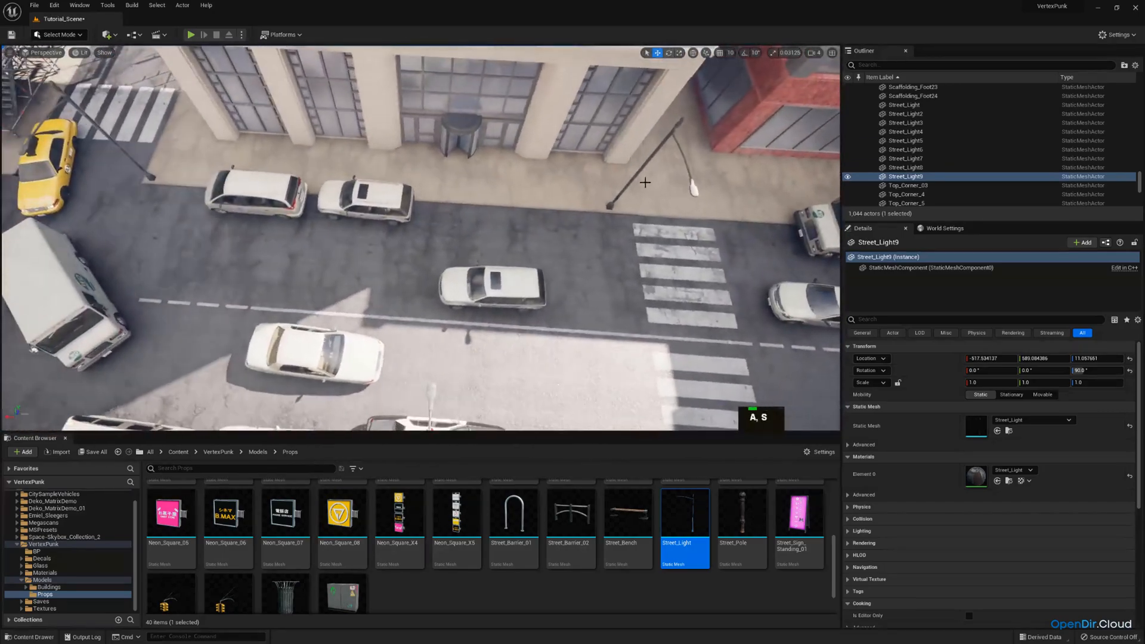
pyautogui.hotkey('ctrl', 'v')
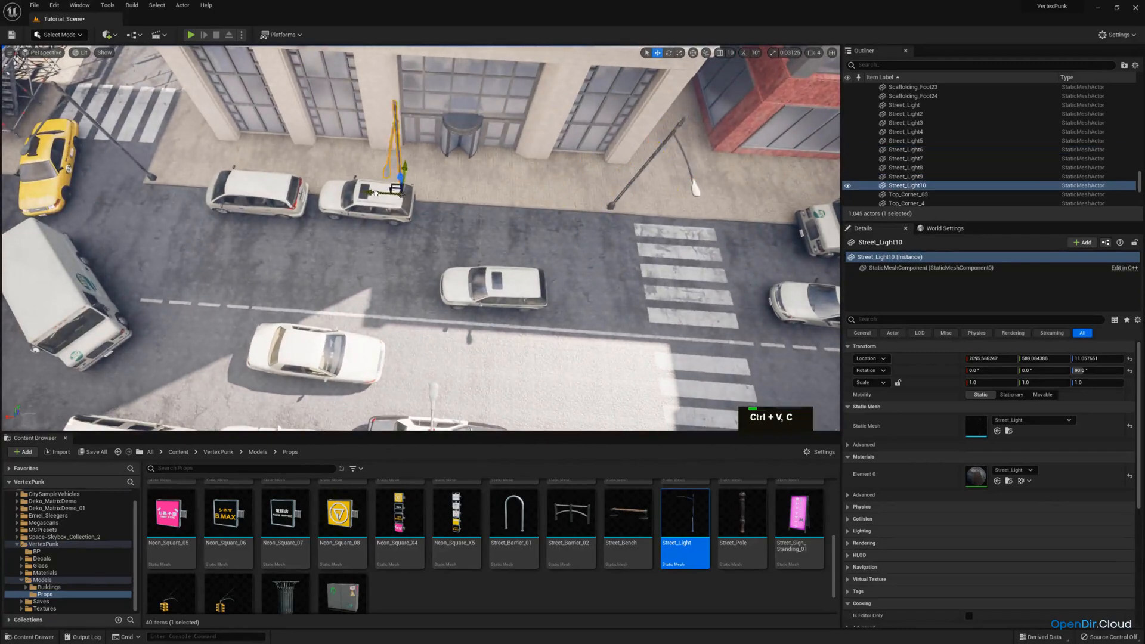
pyautogui.moveTo(360, 191); pyautogui.dragTo(362, 192)
pyautogui.press('d')
pyautogui.moveTo(362, 191); pyautogui.dragTo(331, 179, button='right')
pyautogui.press('s')
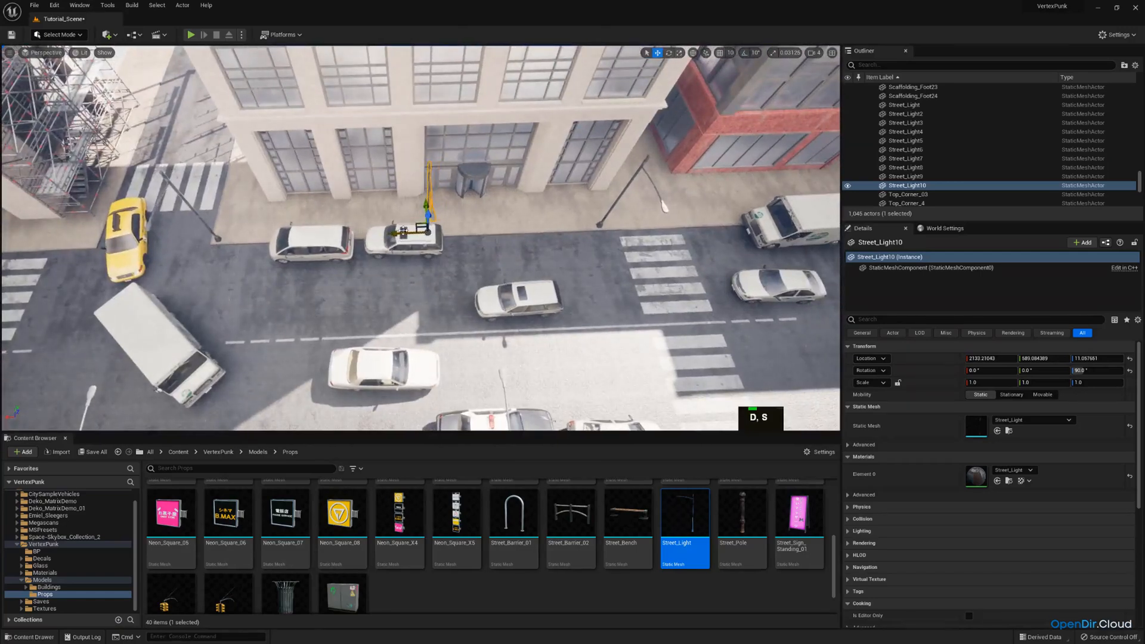
pyautogui.press('w')
pyautogui.moveTo(403, 231)
pyautogui.mouseDown(button='right')
pyautogui.moveTo(388, 236)
pyautogui.moveTo(411, 227)
pyautogui.mouseUp(button='right')
# Move the white SUV back along the curb, clear of the new street light, to X about 1863
pyautogui.click(389, 230)
pyautogui.press('w')
pyautogui.press('d')
pyautogui.moveTo(294, 222); pyautogui.dragTo(428, 237)
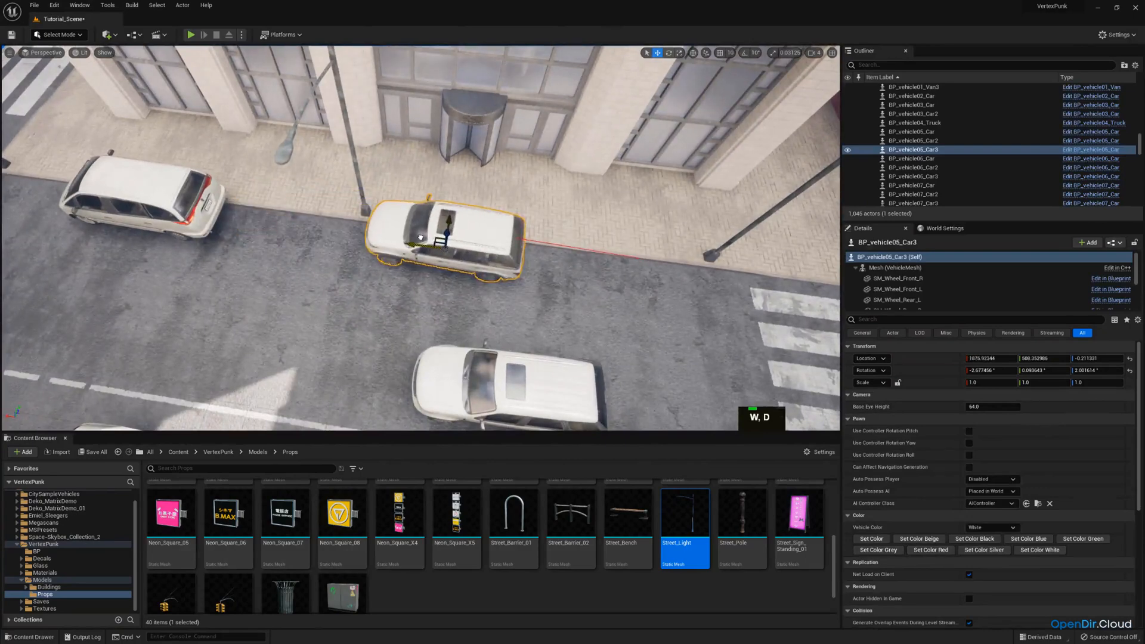
pyautogui.press('a')
pyautogui.moveTo(425, 239); pyautogui.dragTo(424, 238, button='right')
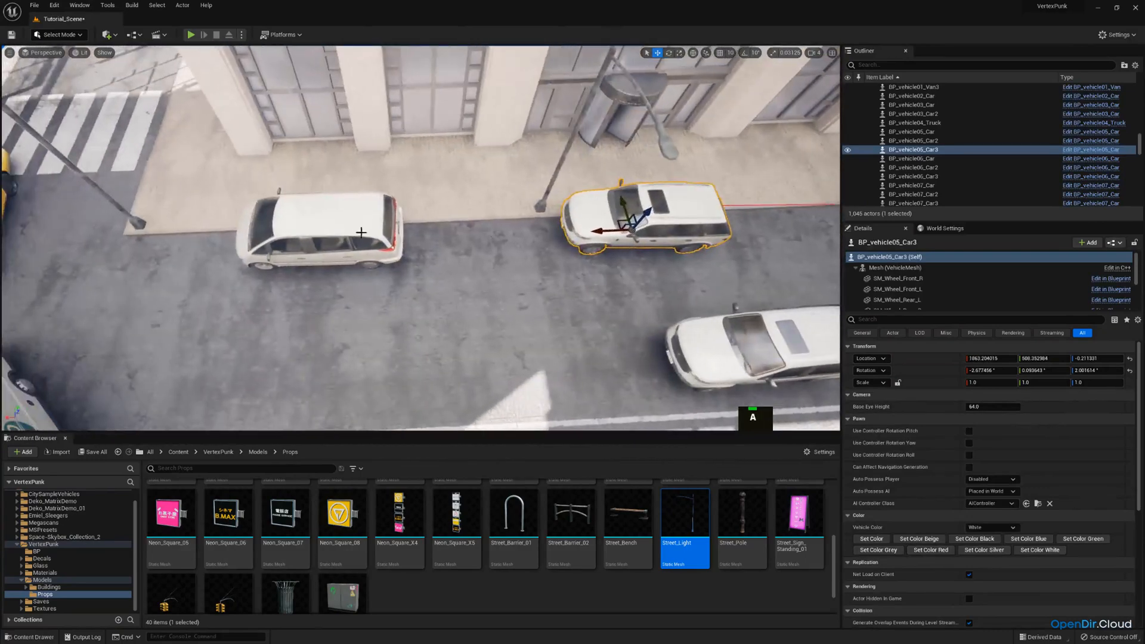
# Move the white minivan along the curb closer to the street light, to X about 2561
pyautogui.click(310, 255)
pyautogui.moveTo(298, 242); pyautogui.dragTo(399, 243)
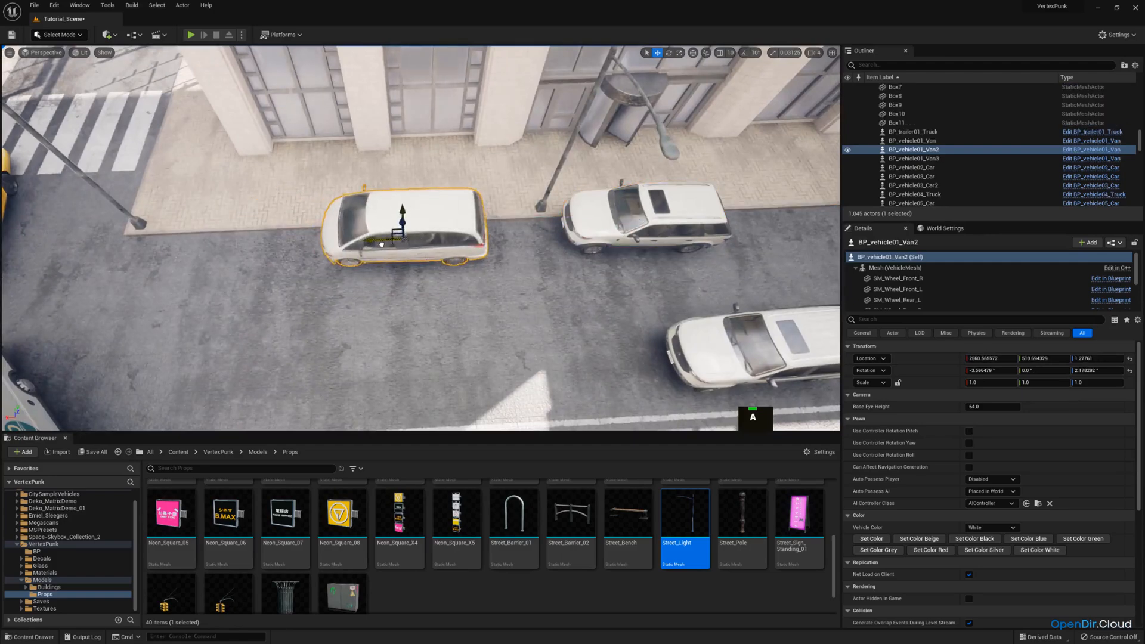
pyautogui.press('d')
pyautogui.moveTo(381, 244); pyautogui.dragTo(381, 244, button='right')
# Check the adjusted cars and street lights through the scene camera, and return to the free perspective view
pyautogui.click(46, 53)
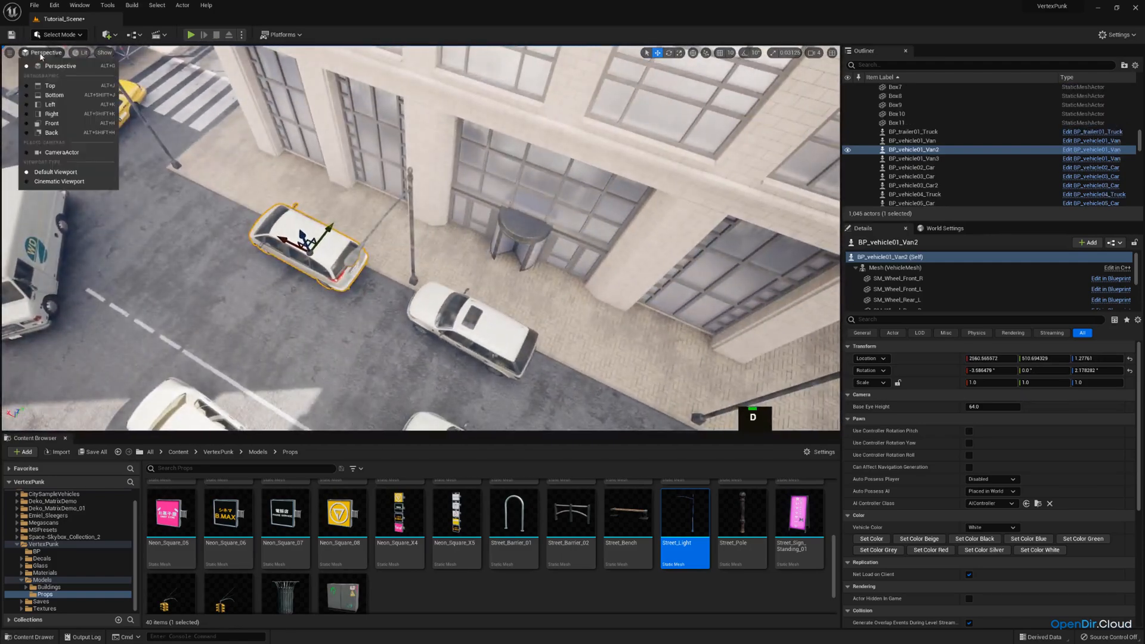
pyautogui.click(62, 153)
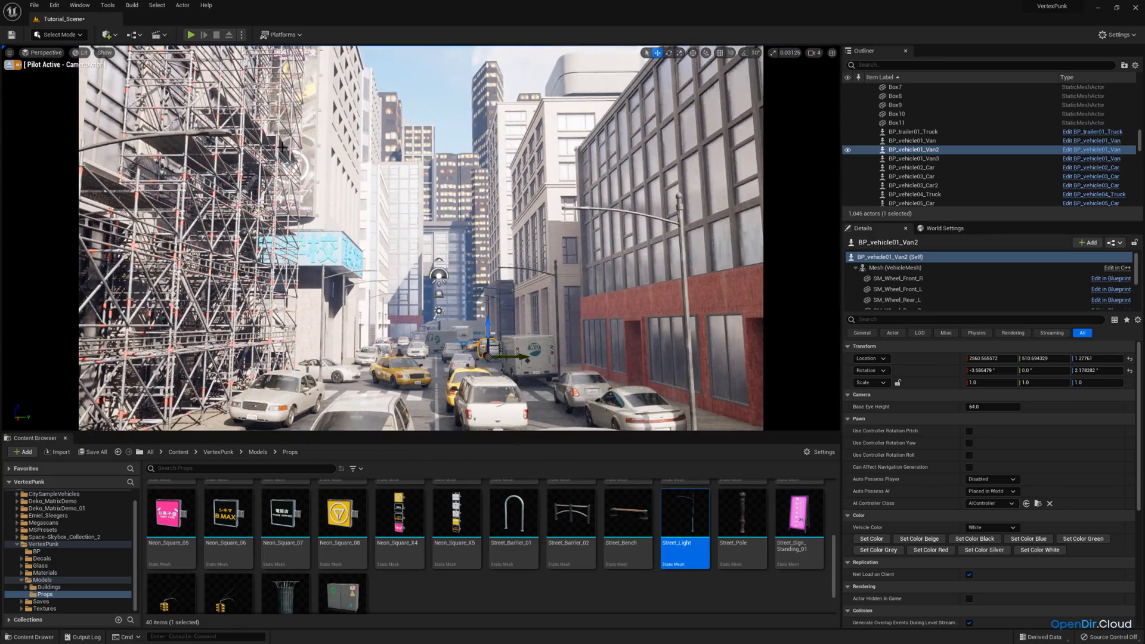
pyautogui.click(9, 65)
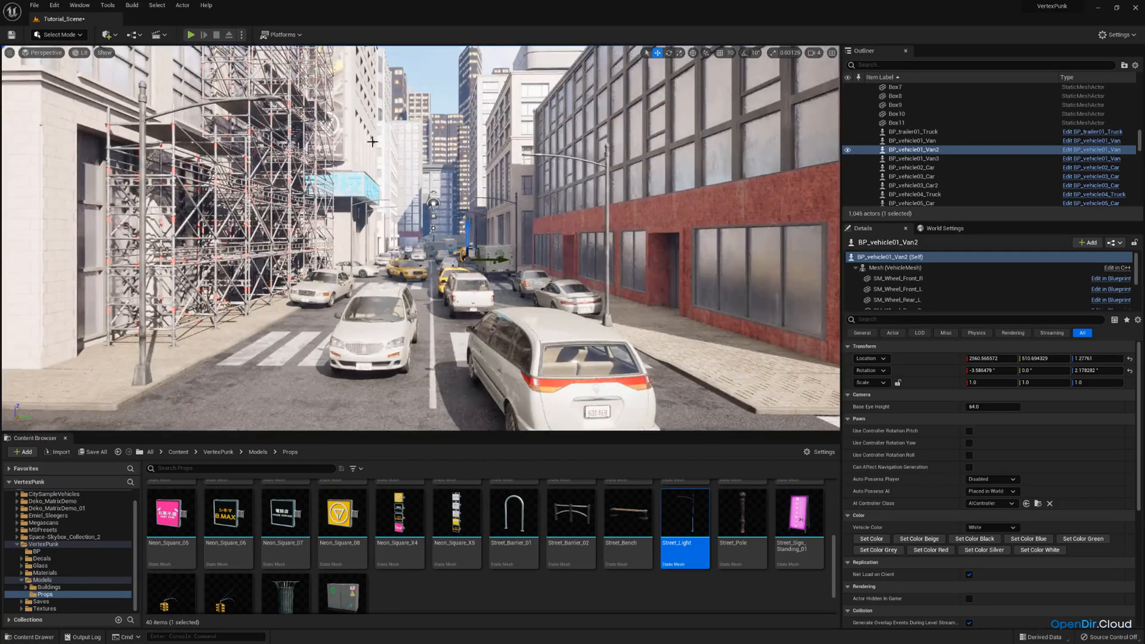
# Duplicate the corner street light near the white box truck and move the copy across the side street, to X about 4073
pyautogui.moveTo(368, 178); pyautogui.dragTo(433, 297, button='right')
pyautogui.press('w')
pyautogui.press('e')
pyautogui.press('w')
pyautogui.click(432, 298)
pyautogui.press('s')
pyautogui.moveTo(306, 224); pyautogui.dragTo(305, 224, button='right')
pyautogui.hotkey('ctrl', 'v')
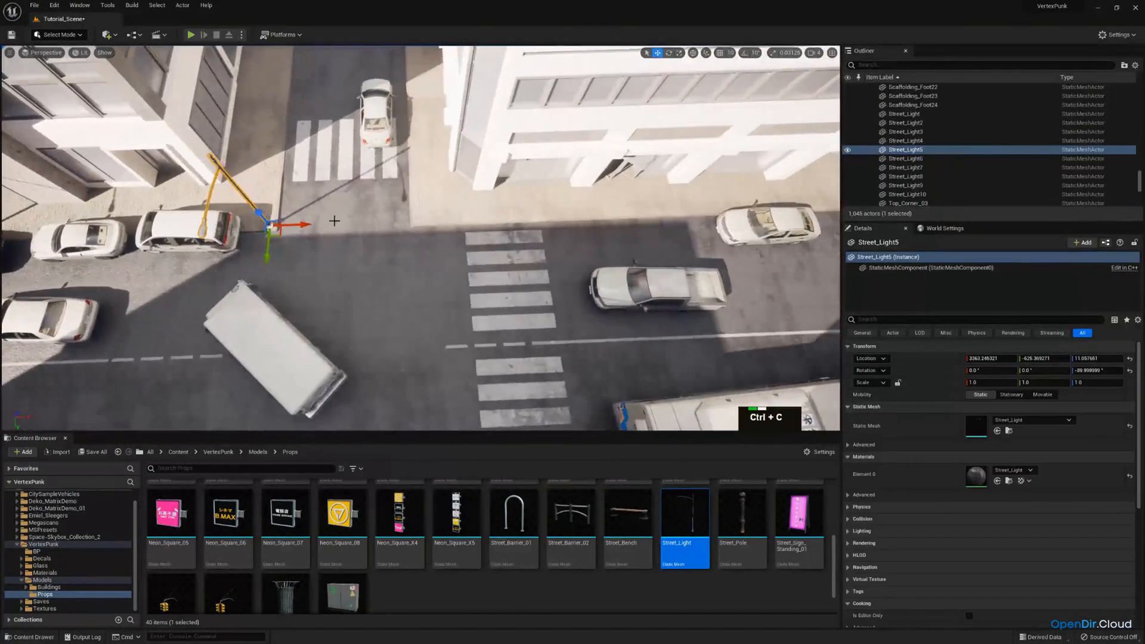
pyautogui.hotkey('ctrl', 'c')
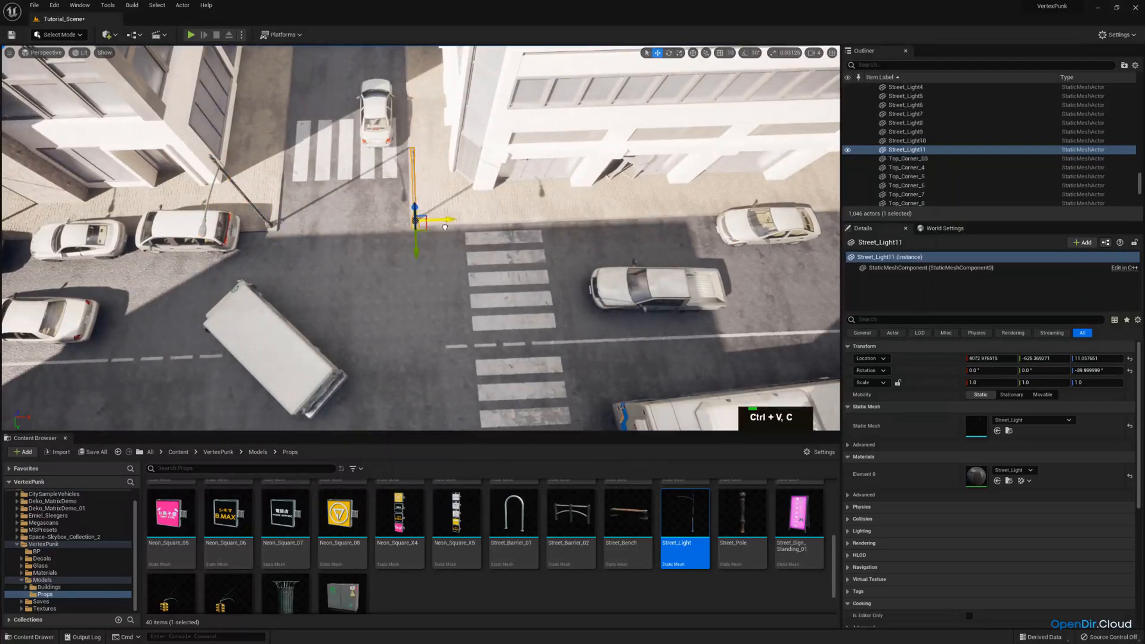
pyautogui.moveTo(445, 226); pyautogui.dragTo(444, 227)
# Duplicate that street light and move the copy to the far corner of the white building, at X about 6517
pyautogui.press('d')
pyautogui.moveTo(443, 226); pyautogui.dragTo(443, 227, button='right')
pyautogui.hotkey('ctrl', 'c')
pyautogui.hotkey('ctrl', 'v')
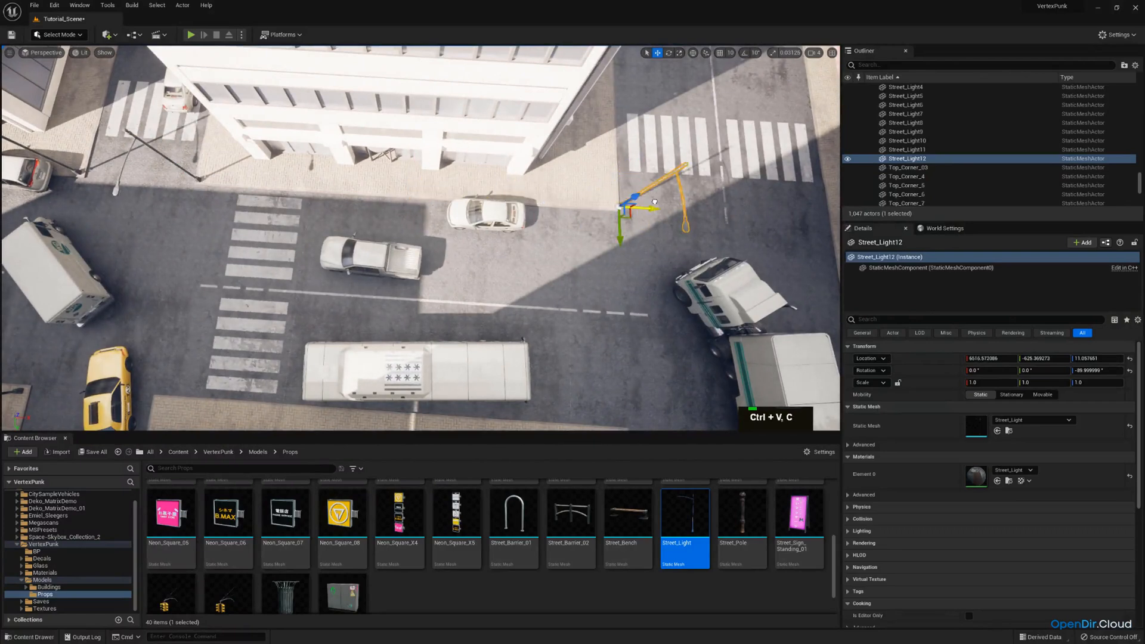
# Duplicate the far-corner street light and move the copy back to the middle of the white building, at X about 5192
pyautogui.hotkey('ctrl', 'v')
pyautogui.hotkey('ctrl', 'c')
pyautogui.moveTo(645, 210); pyautogui.dragTo(542, 203)
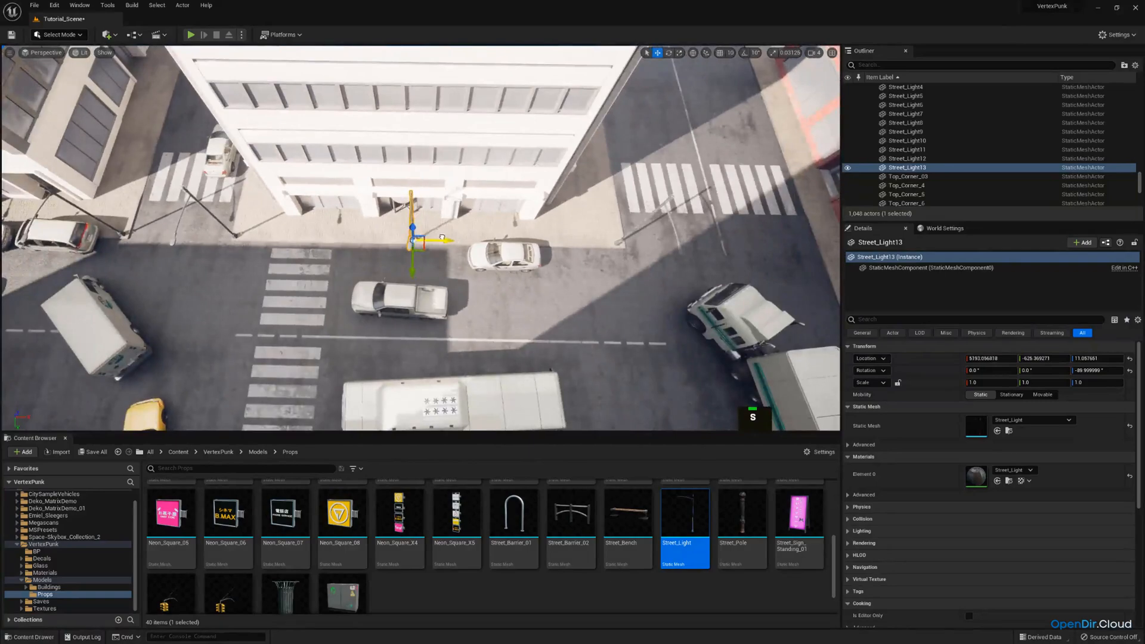
# Shift the middle street light along the curb past the revolving door, in line with the pillar before the white sedan
pyautogui.press('w')
pyautogui.moveTo(443, 238); pyautogui.dragTo(354, 286, button='right')
pyautogui.scroll(-2, 444, 238)
pyautogui.press('w')
pyautogui.press('s')
pyautogui.press('w')
pyautogui.press('s')
pyautogui.press('d')
pyautogui.press('e')
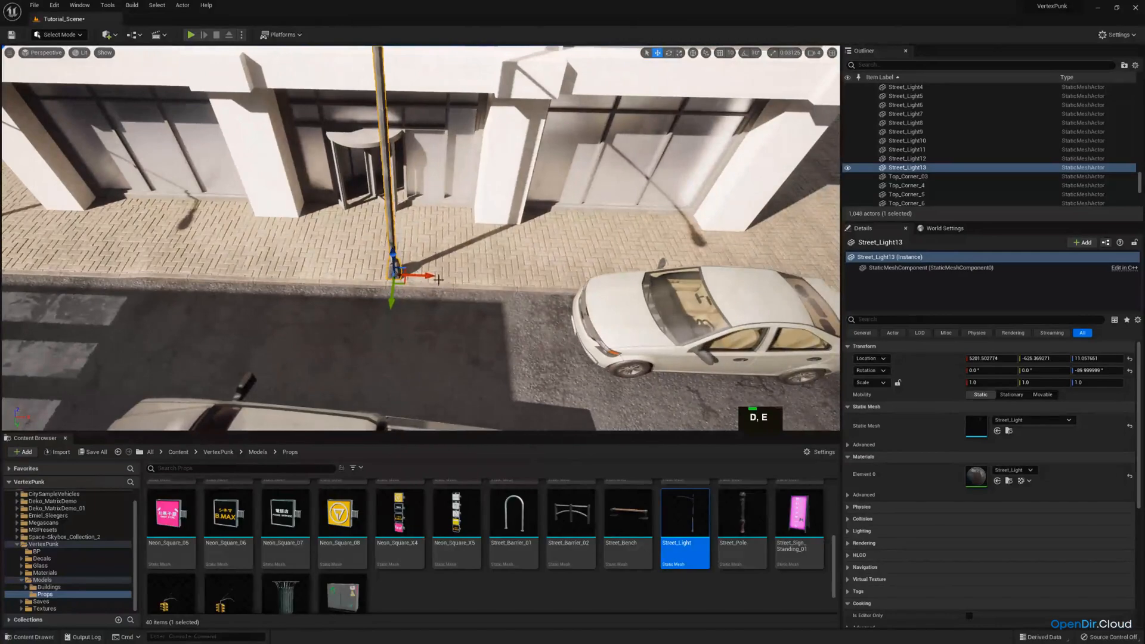
pyautogui.moveTo(431, 276); pyautogui.dragTo(510, 280)
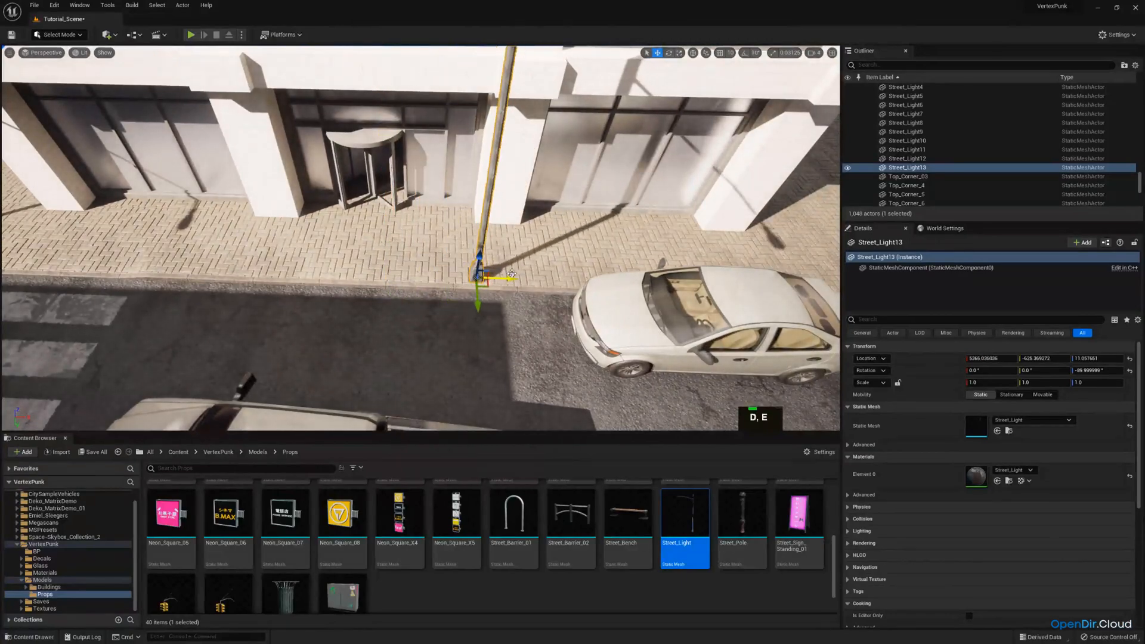
# Duplicate the white building's street light at the near crosswalk corner and move the copy across the road to Y about 573
pyautogui.press('s')
pyautogui.moveTo(512, 273); pyautogui.dragTo(656, 352, button='right')
pyautogui.press('w')
pyautogui.press('s')
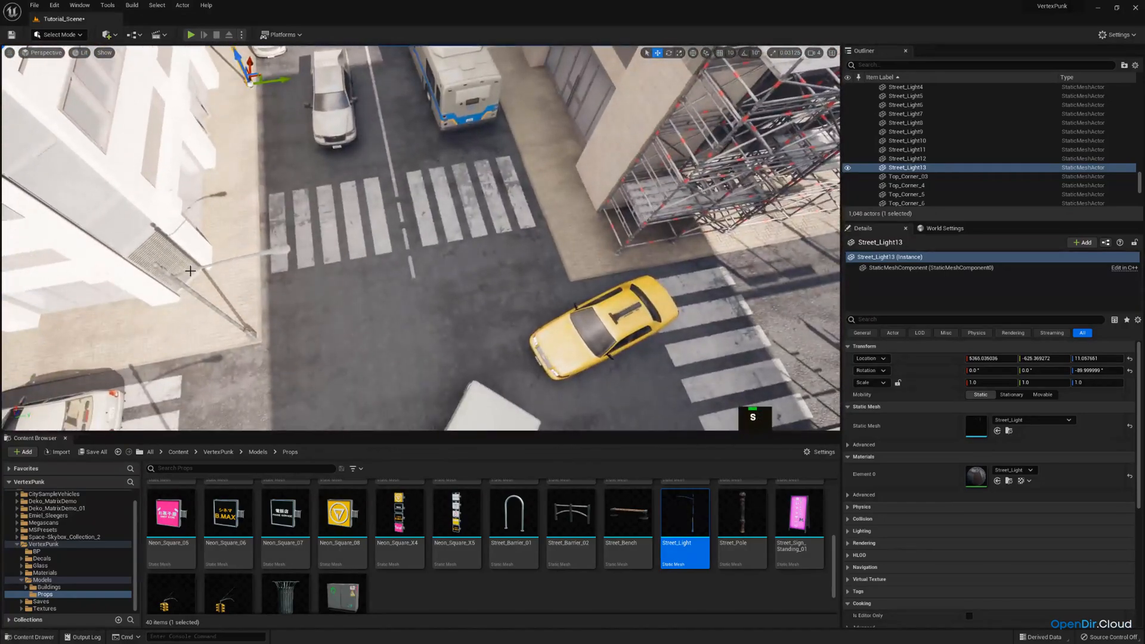
pyautogui.click(277, 246)
pyautogui.moveTo(277, 247); pyautogui.dragTo(280, 250, button='right')
pyautogui.press('d')
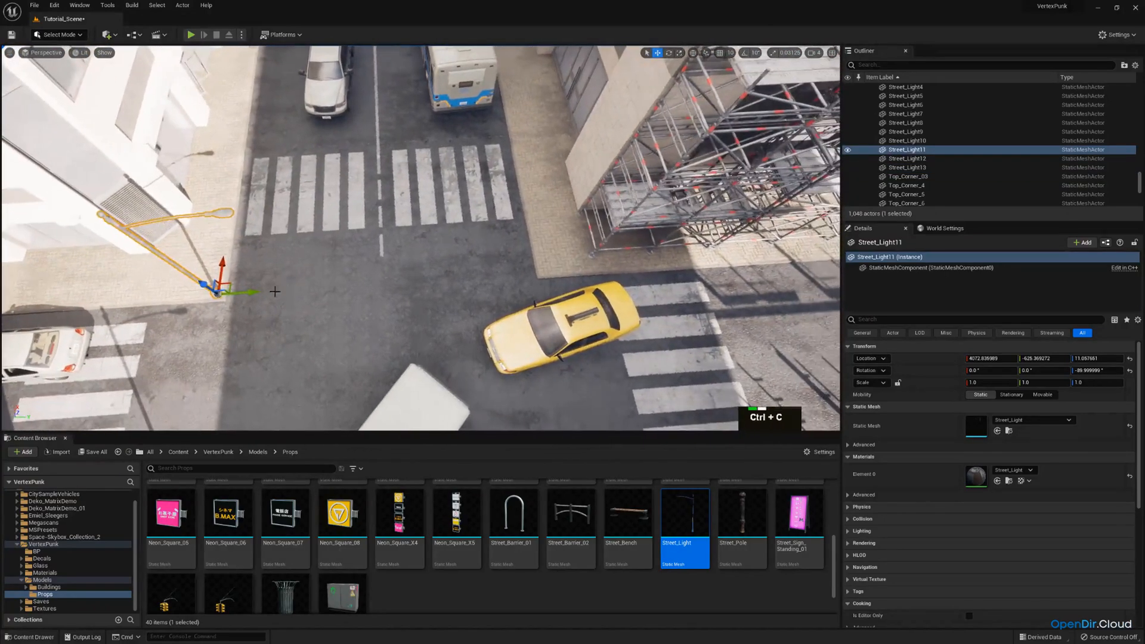
pyautogui.hotkey('ctrl', 'v')
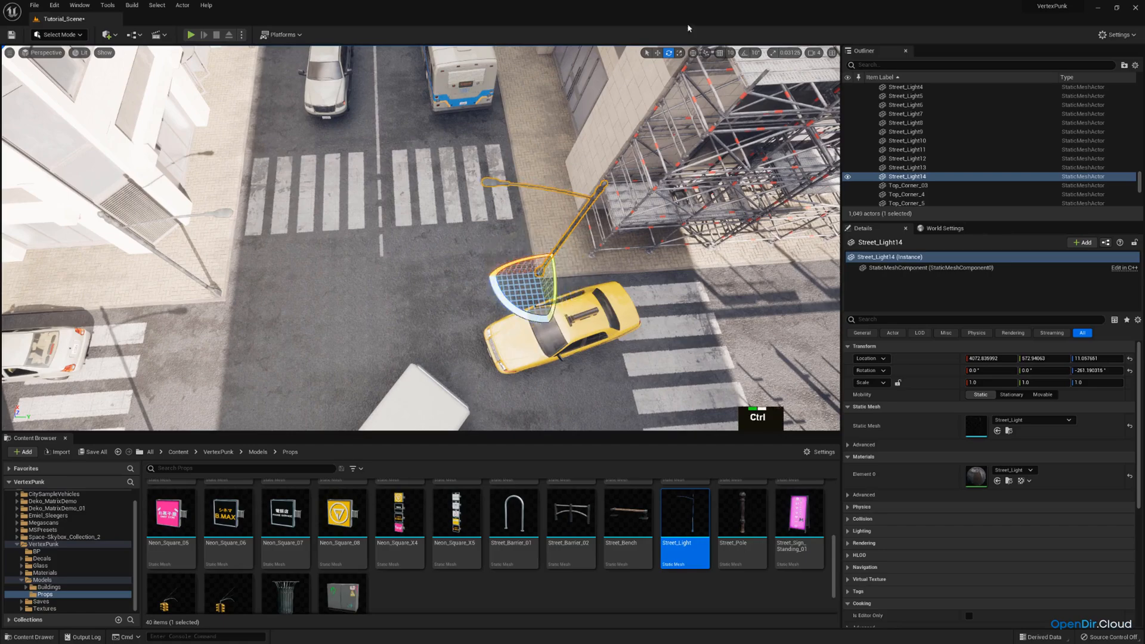
# Turn on 10° rotation snapping and rotate the copied street light to -270° in place of the free rotation
pyautogui.hotkey('ctrl', 'z')
pyautogui.click(744, 53)
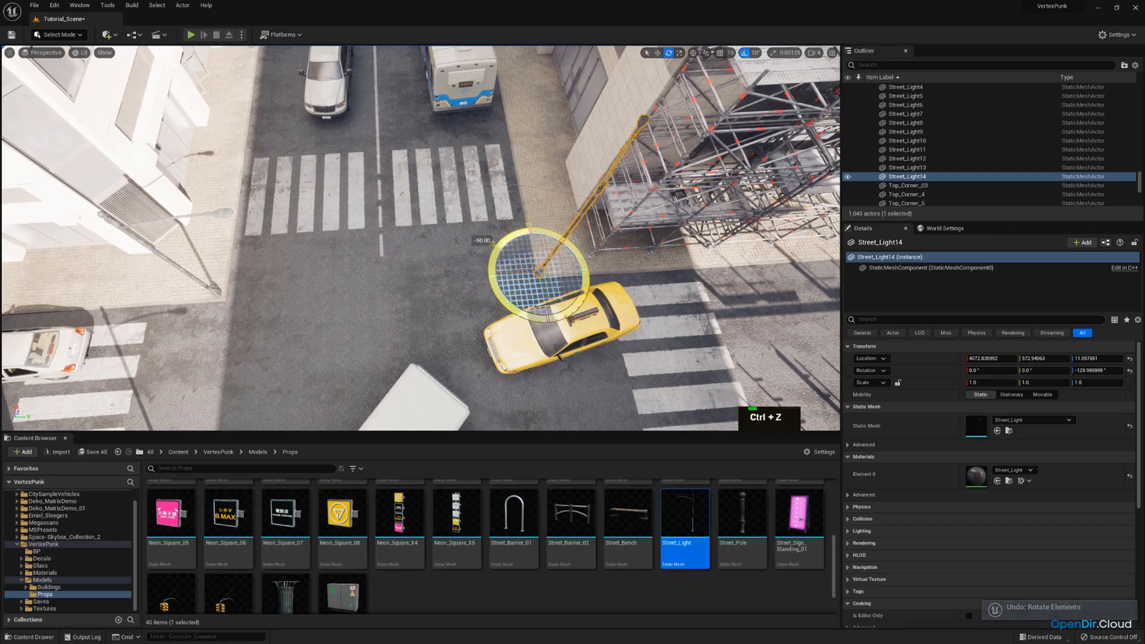
pyautogui.moveTo(493, 243); pyautogui.dragTo(549, 325)
# Move the rotated street light onto the sidewalk corner beside the yellow taxi, at Y about 594
pyautogui.press('w')
pyautogui.moveTo(493, 242)
pyautogui.mouseDown(button='right')
pyautogui.moveTo(504, 272)
pyautogui.moveTo(493, 250)
pyautogui.mouseUp(button='right')
pyautogui.press('d')
pyautogui.press('w')
pyautogui.moveTo(467, 246); pyautogui.dragTo(486, 248)
pyautogui.press('a')
pyautogui.moveTo(486, 248); pyautogui.dragTo(495, 211, button='right')
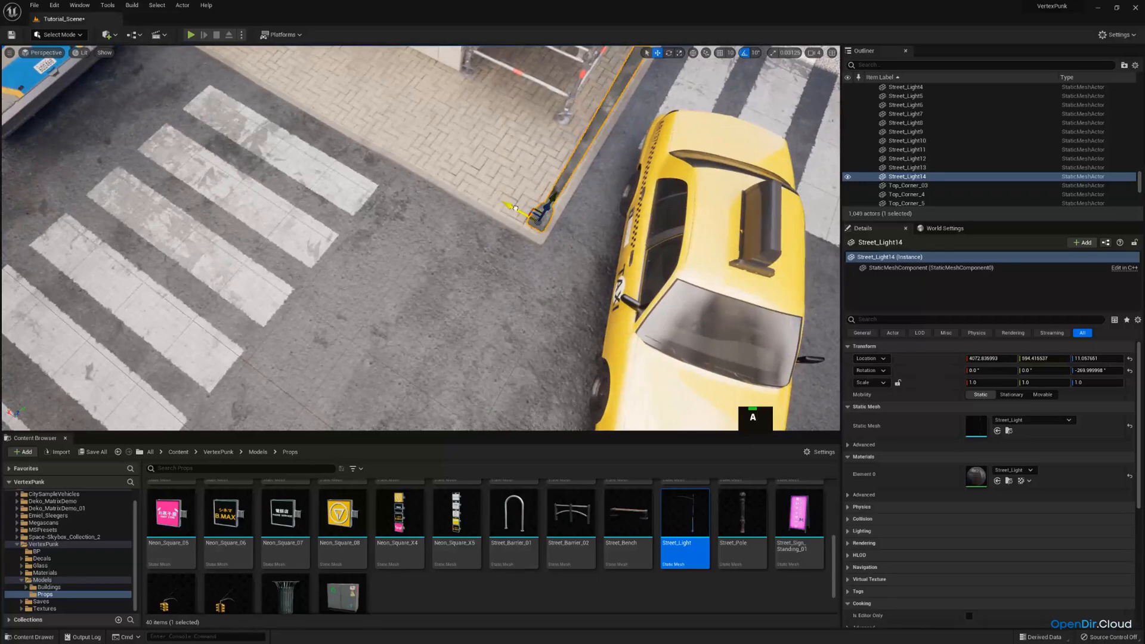
# Try to slide the street light along the curb away from the taxi, to X about 4473, and undo the move
pyautogui.moveTo(514, 211); pyautogui.dragTo(480, 196)
pyautogui.press('s')
pyautogui.moveTo(480, 195); pyautogui.dragTo(540, 215, button='right')
pyautogui.press('a')
pyautogui.press('w')
pyautogui.scroll(1, 537, 209)
pyautogui.moveTo(541, 227); pyautogui.dragTo(428, 234)
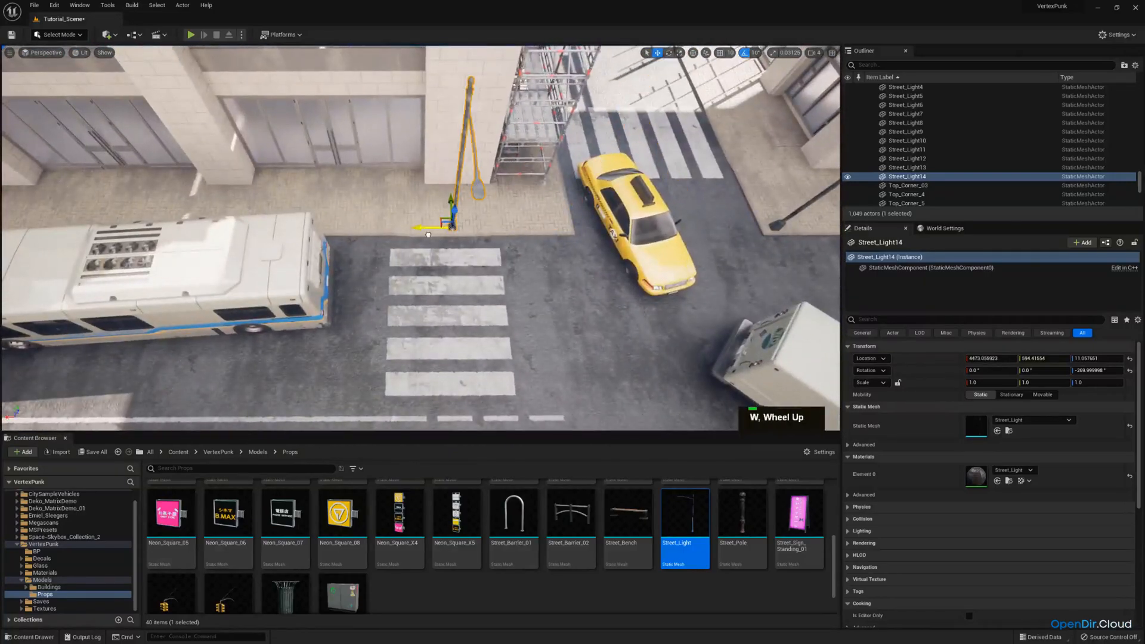
pyautogui.hotkey('ctrl', 'z')
# Duplicate the street light beside the taxi and move the copy along the curb to the block's far corner, at X about 6483
pyautogui.press('s')
pyautogui.moveTo(428, 234); pyautogui.dragTo(640, 162, button='right')
pyautogui.scroll(1, 585, 185)
pyautogui.press('a')
pyautogui.hotkey('ctrl', 'c')
pyautogui.hotkey('ctrl', 'v')
pyautogui.moveTo(633, 185); pyautogui.dragTo(306, 206)
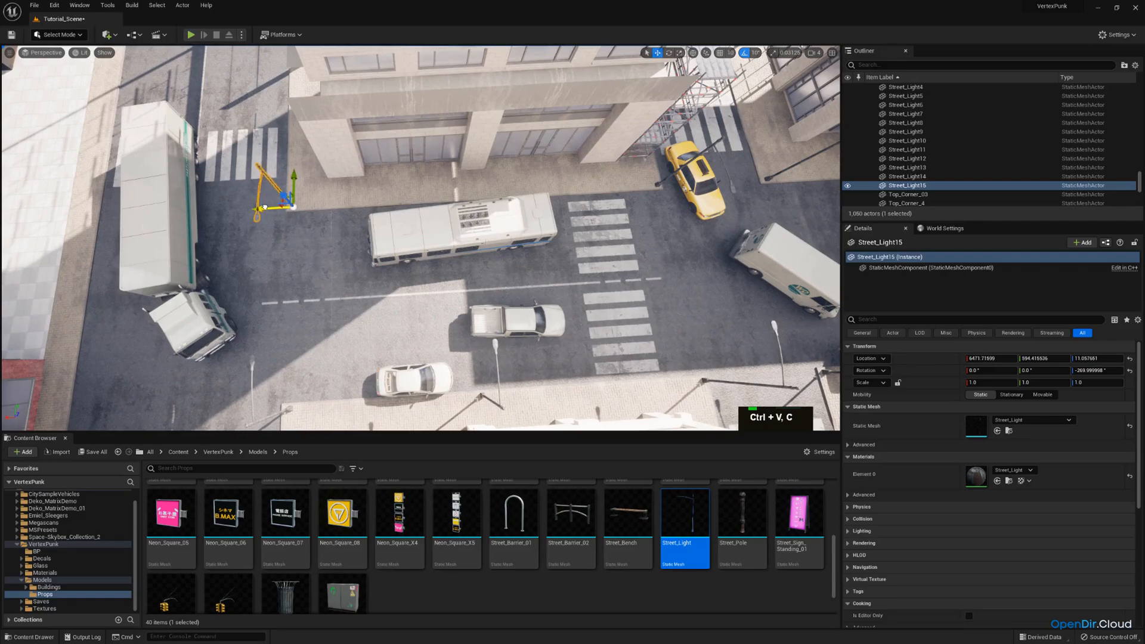
pyautogui.press('a')
pyautogui.moveTo(262, 208); pyautogui.dragTo(471, 191, button='right')
# Duplicate that corner street light, move the copy across the cross street to X about 7751, and rotate it to -360°
pyautogui.press('w')
pyautogui.hotkey('ctrl', 'c')
pyautogui.hotkey('ctrl', 'v')
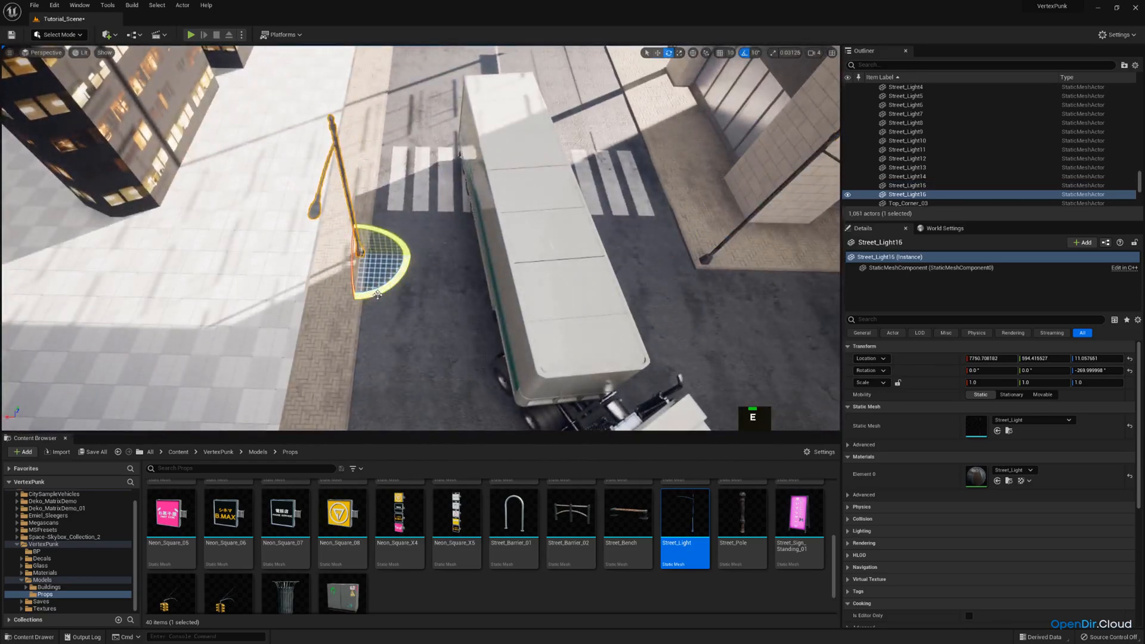
pyautogui.moveTo(406, 286); pyautogui.dragTo(269, 319, button='right')
# Move the rotated street light along the cross street's far curb toward the end of the road
pyautogui.scroll(1, 251, 307)
pyautogui.press('d')
pyautogui.press('q')
pyautogui.press('s')
pyautogui.press('a')
pyautogui.press('w')
pyautogui.moveTo(379, 213); pyautogui.dragTo(395, 220, button='right')
pyautogui.press('d')
pyautogui.moveTo(349, 196); pyautogui.dragTo(545, 222)
# Duplicate the street light at the road's end and move the copy back along the curb to Y about 2117
pyautogui.hotkey('ctrl', 'c')
pyautogui.hotkey('ctrl', 'v')
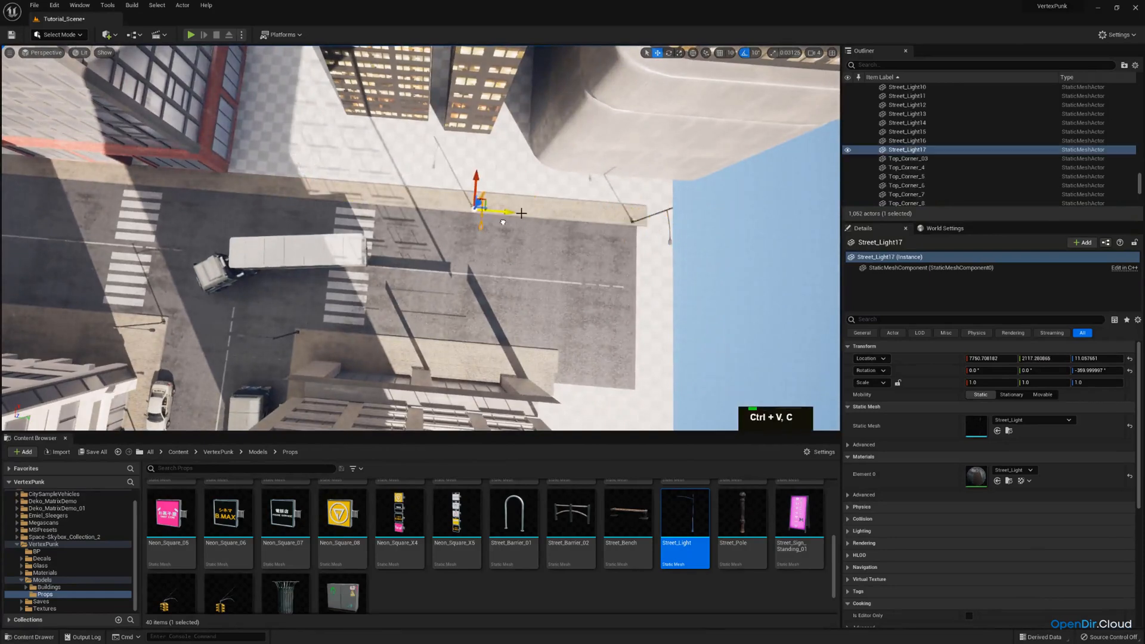
pyautogui.press('a')
pyautogui.moveTo(521, 213); pyautogui.dragTo(526, 210, button='right')
# Duplicate the street light again and move the copy along the curb to near the truck's rear crosswalk, at Y about 543
pyautogui.hotkey('ctrl', 'c')
pyautogui.hotkey('ctrl', 'v')
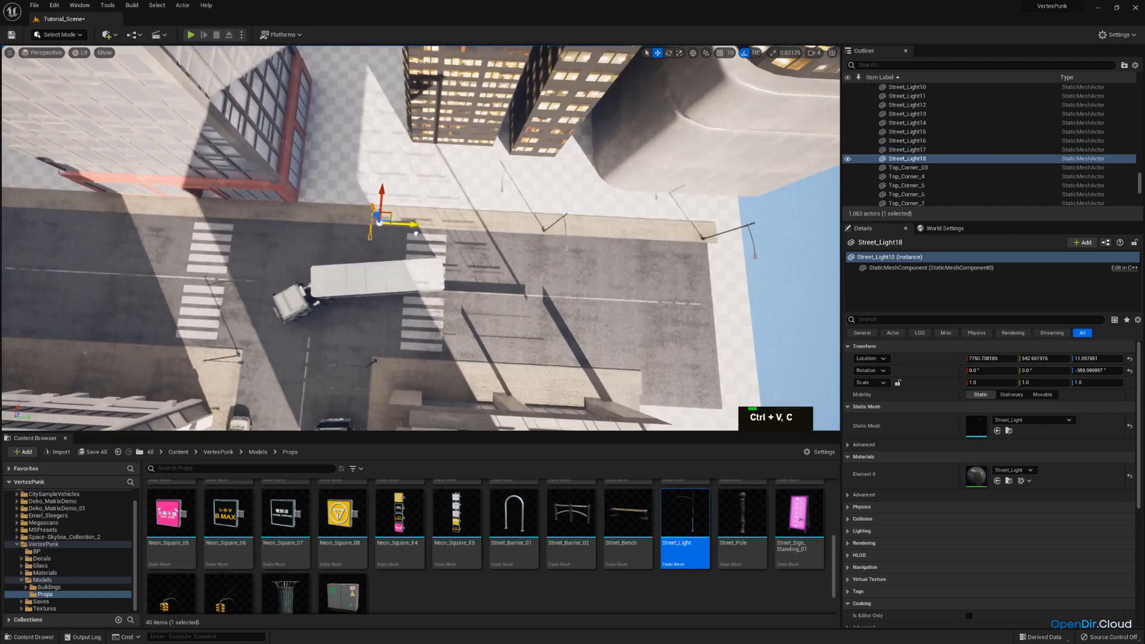
pyautogui.press('a')
pyautogui.moveTo(450, 226); pyautogui.dragTo(452, 226, button='right')
# Duplicate the street light near the truck and move the copy to the crosswalk by the red-based building, at Y about -970
pyautogui.hotkey('ctrl', 'c')
pyautogui.hotkey('ctrl', 'v')
pyautogui.moveTo(533, 231); pyautogui.dragTo(466, 232)
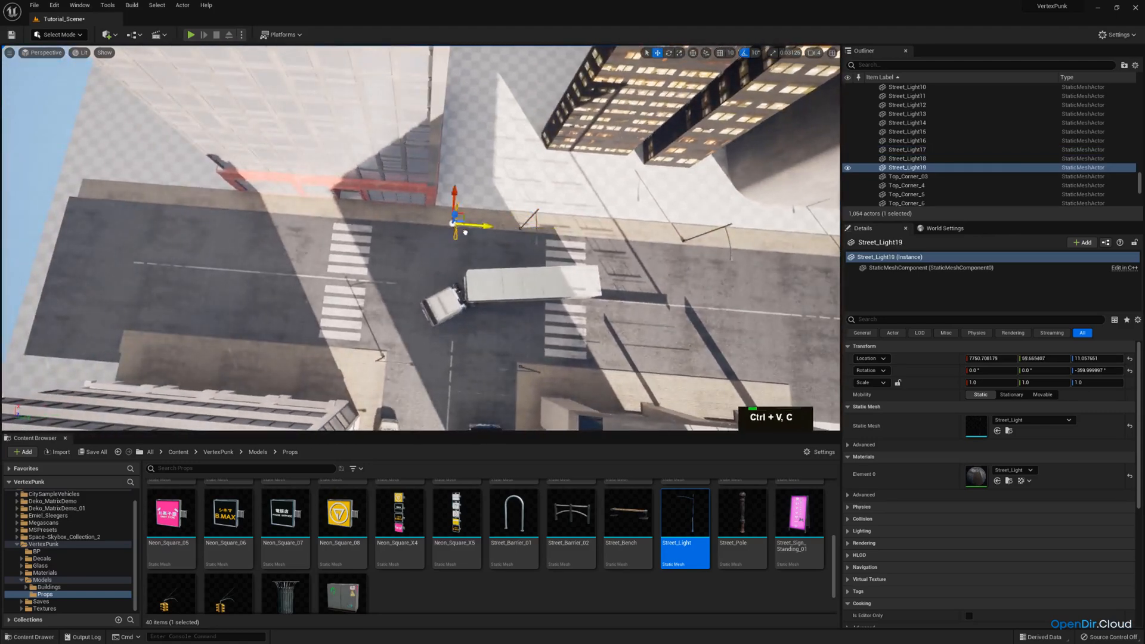
pyautogui.press('a')
pyautogui.moveTo(387, 228); pyautogui.dragTo(389, 229, button='right')
# Duplicate the street light by the red-based building and move the copy farther along the curb to Y about -2541
pyautogui.hotkey('ctrl', 'c')
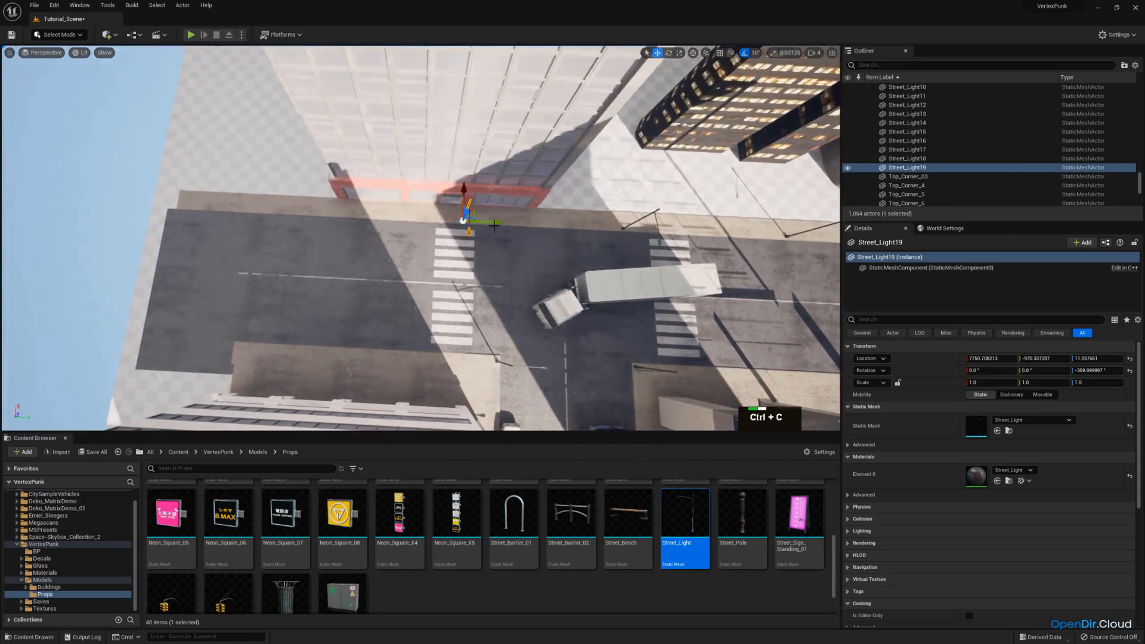
pyautogui.hotkey('ctrl', 'v')
pyautogui.moveTo(487, 230); pyautogui.dragTo(327, 224)
pyautogui.moveTo(327, 225); pyautogui.dragTo(327, 224, button='right')
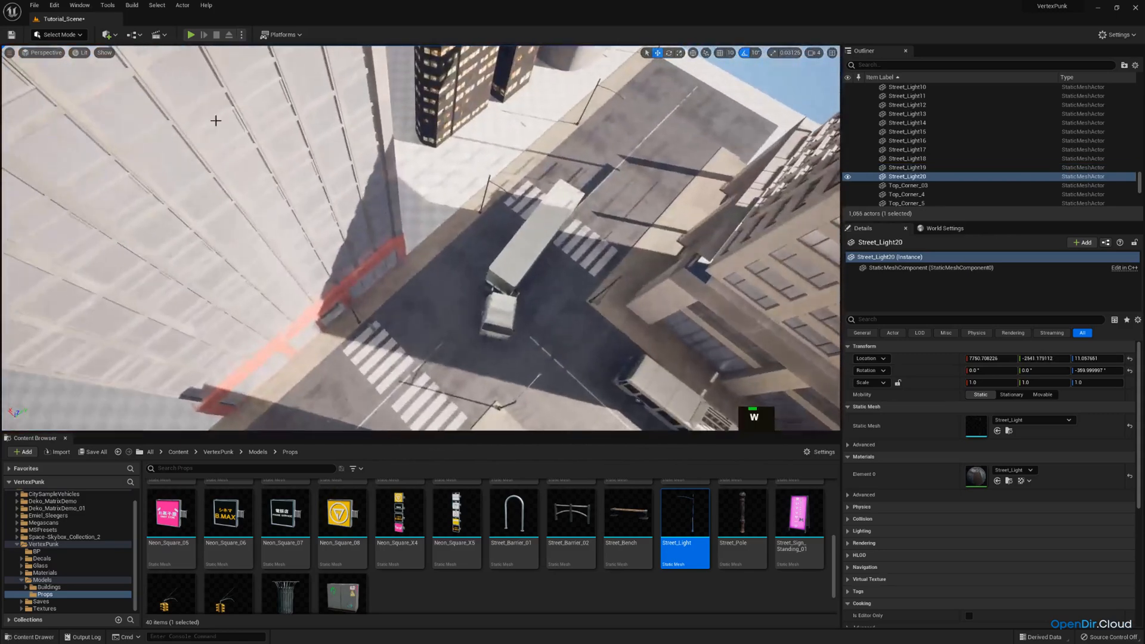
# Check the street lights through the scene camera and inspect the light at the first scaffolded corner
pyautogui.click(43, 52)
pyautogui.click(60, 153)
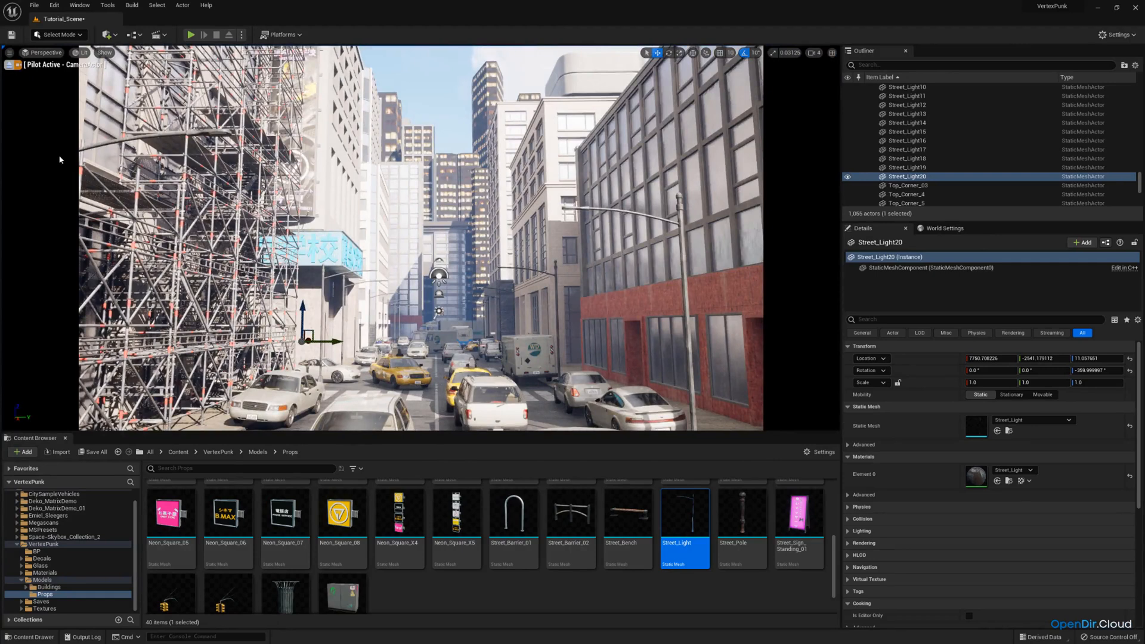
pyautogui.click(193, 130)
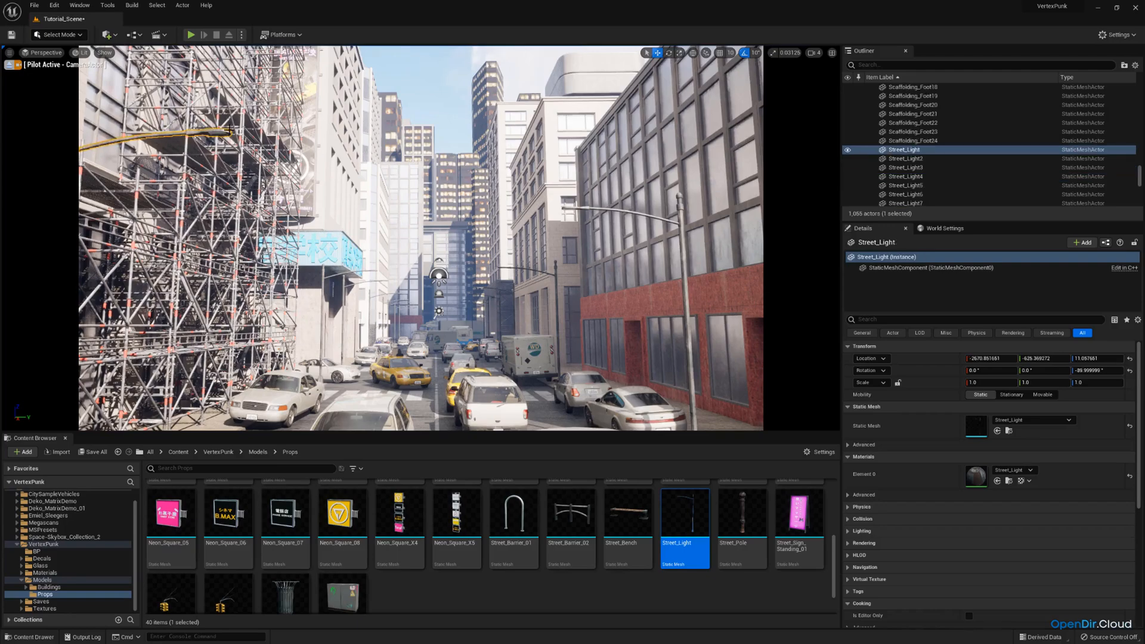
pyautogui.click(11, 67)
pyautogui.moveTo(310, 197); pyautogui.dragTo(269, 304, button='right')
pyautogui.press('s')
pyautogui.press('d')
pyautogui.press('a')
pyautogui.press('w')
pyautogui.moveTo(382, 298); pyautogui.dragTo(351, 308, button='right')
pyautogui.press('w')
pyautogui.press('d')
pyautogui.press('e')
pyautogui.press('w')
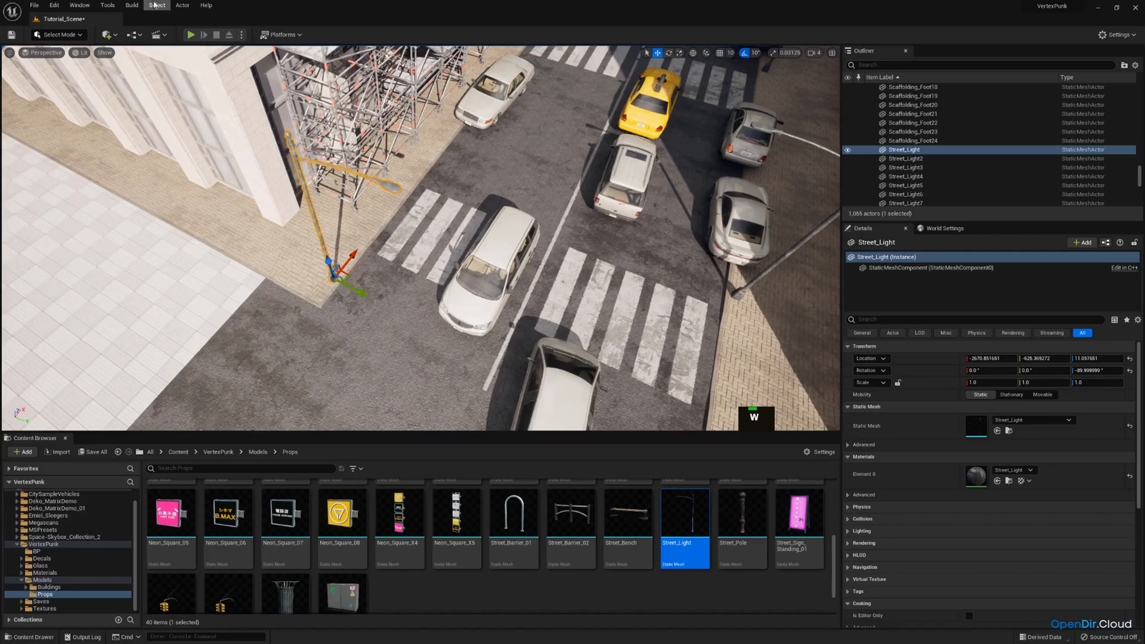
# Rotate the street light at the corner beside the garbage truck to 0° so its arm faces the side street
pyautogui.moveTo(453, 181); pyautogui.dragTo(458, 237, button='right')
pyautogui.press('d')
pyautogui.press('w')
pyautogui.click(461, 194)
pyautogui.press('s')
pyautogui.press('e')
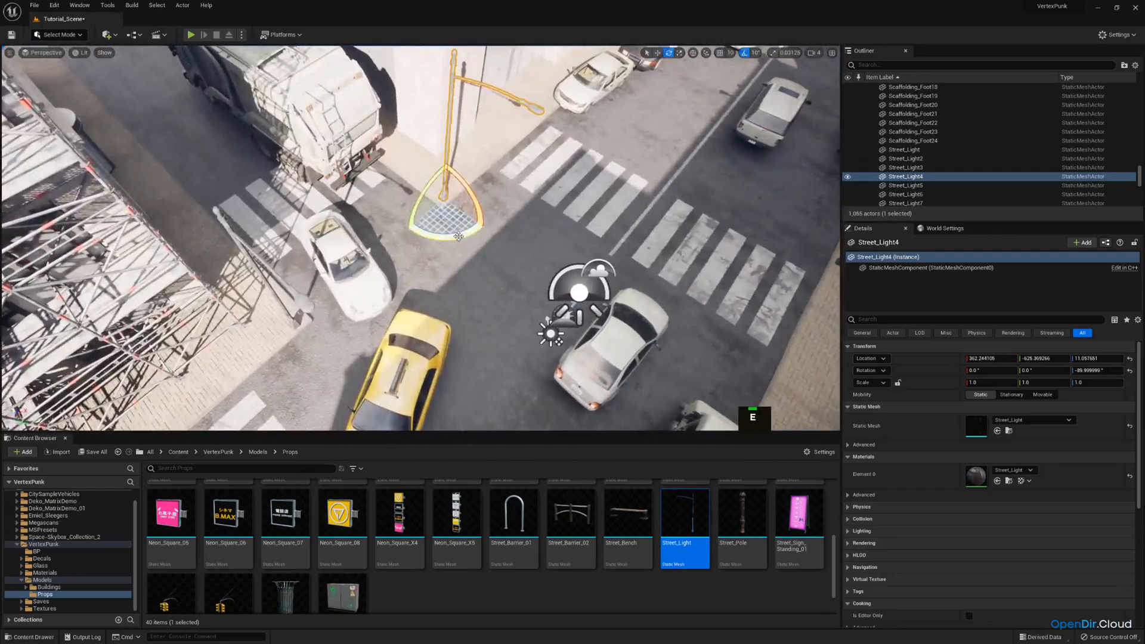
pyautogui.moveTo(359, 197); pyautogui.dragTo(359, 196, button='right')
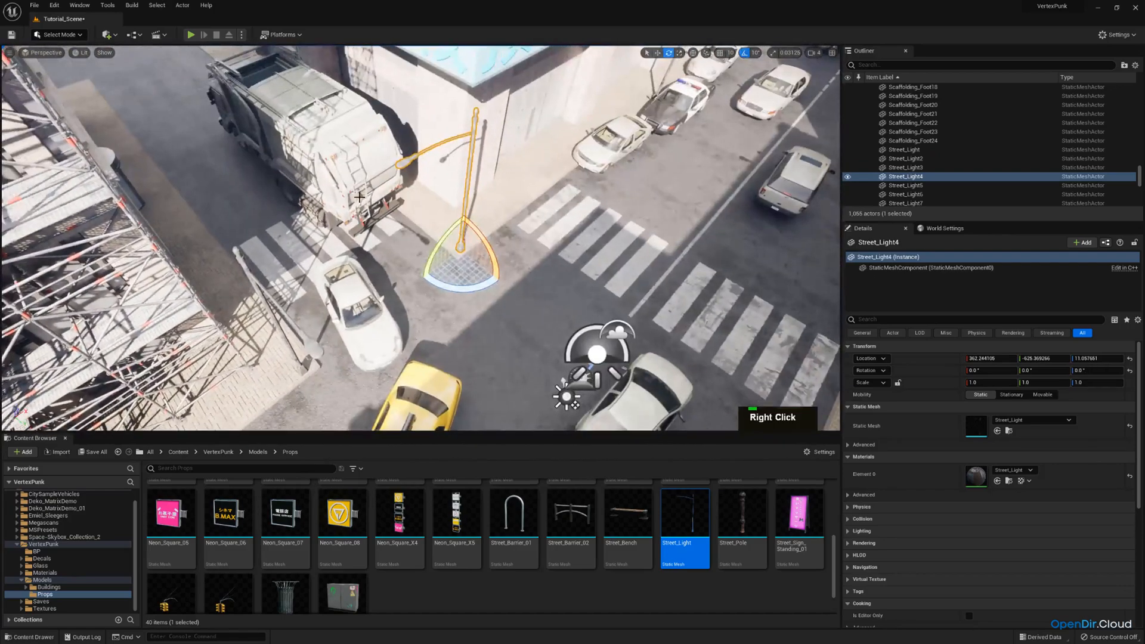
# Rotate the white building's near-corner street light, at the crosswalk opposite the bus, to 0°
pyautogui.press('w')
pyautogui.moveTo(375, 238); pyautogui.dragTo(468, 202, button='right')
pyautogui.press('e')
pyautogui.moveTo(471, 258); pyautogui.dragTo(471, 257, button='right')
pyautogui.click(471, 257)
pyautogui.press('w')
pyautogui.click(482, 246)
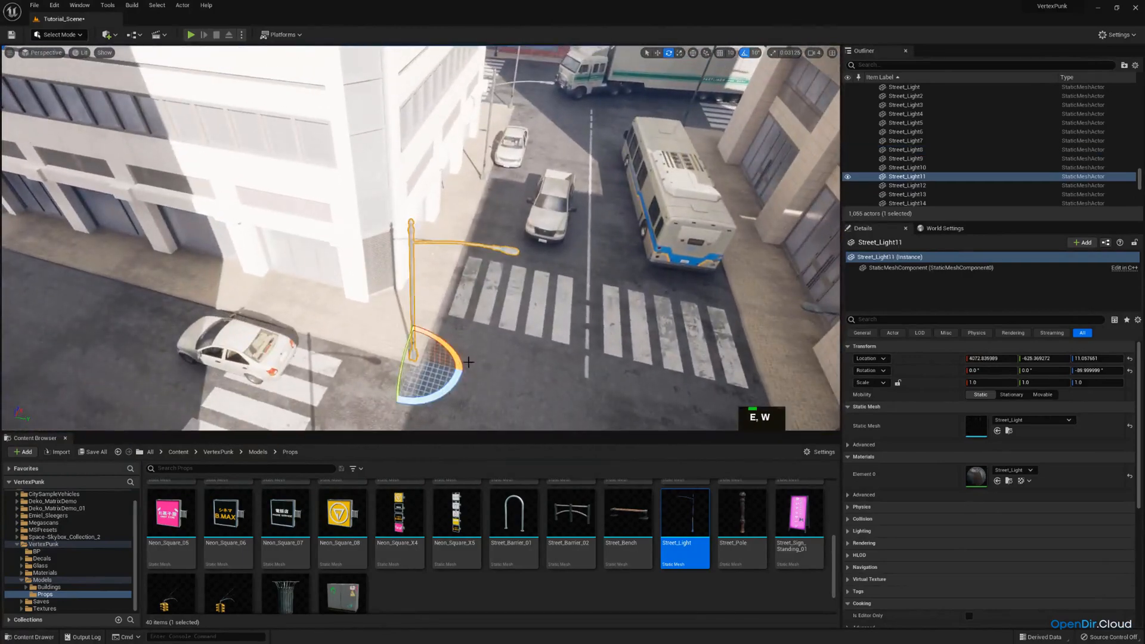
pyautogui.moveTo(458, 378); pyautogui.dragTo(415, 398)
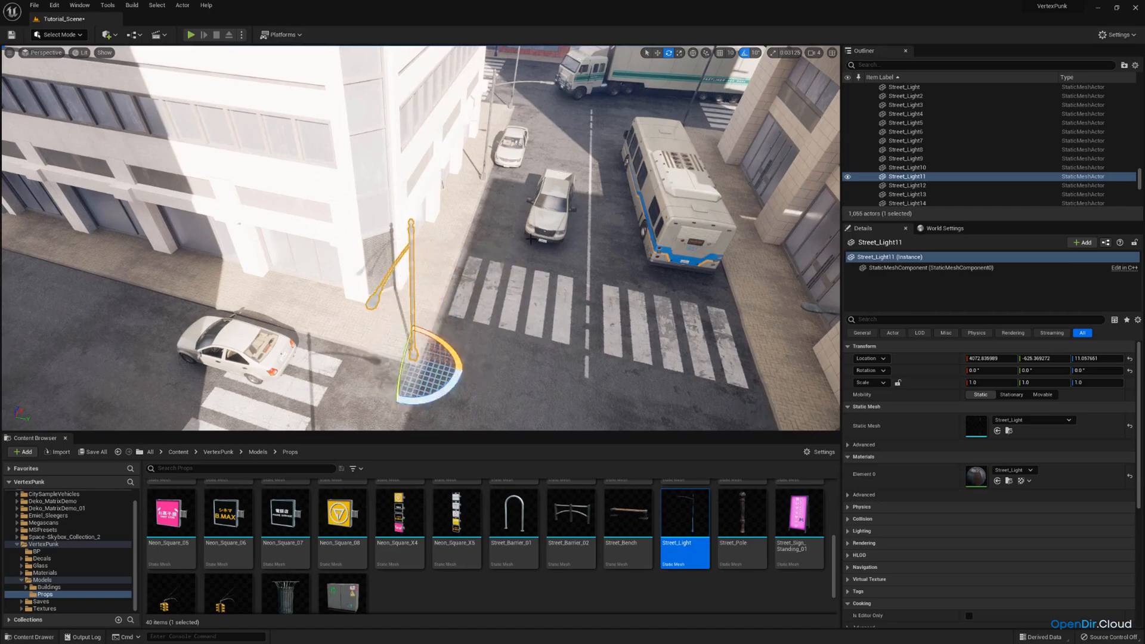
# Rotate the corner street light across from the semi truck's cab, at X about 6483, to -180°
pyautogui.press('w')
pyautogui.moveTo(415, 398); pyautogui.dragTo(414, 397, button='right')
pyautogui.press('e')
pyautogui.click(538, 262)
pyautogui.moveTo(538, 263); pyautogui.dragTo(538, 262, button='right')
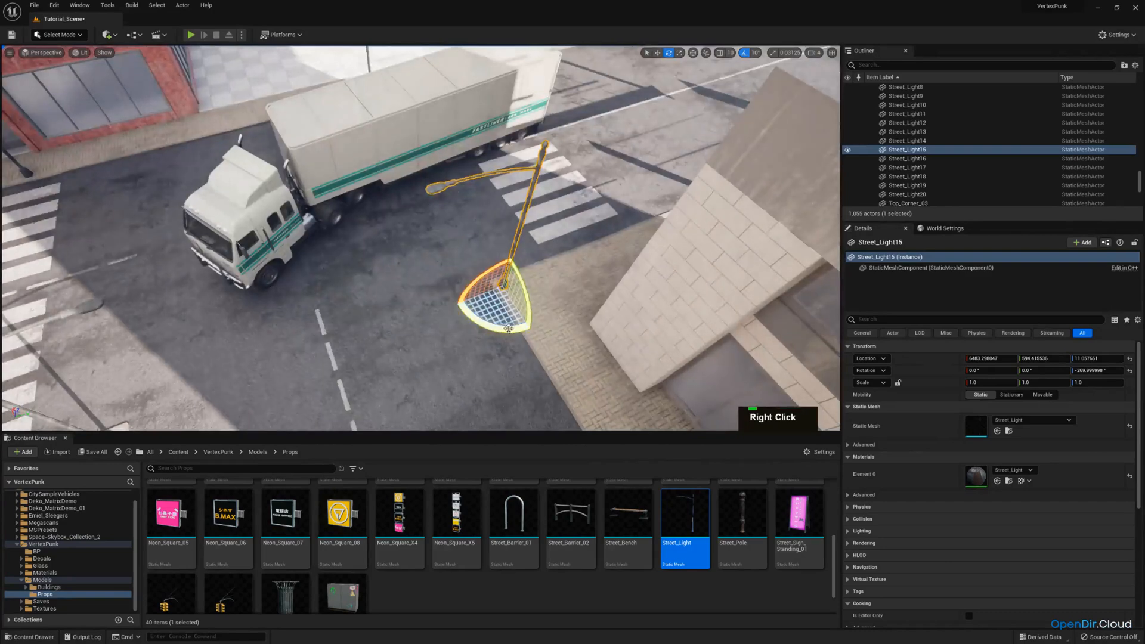
pyautogui.moveTo(503, 329); pyautogui.dragTo(458, 320)
# Rotate the street light at the white building's far corner to -180° so its arm faces the cross street
pyautogui.moveTo(459, 320); pyautogui.dragTo(458, 319, button='right')
pyautogui.press('s')
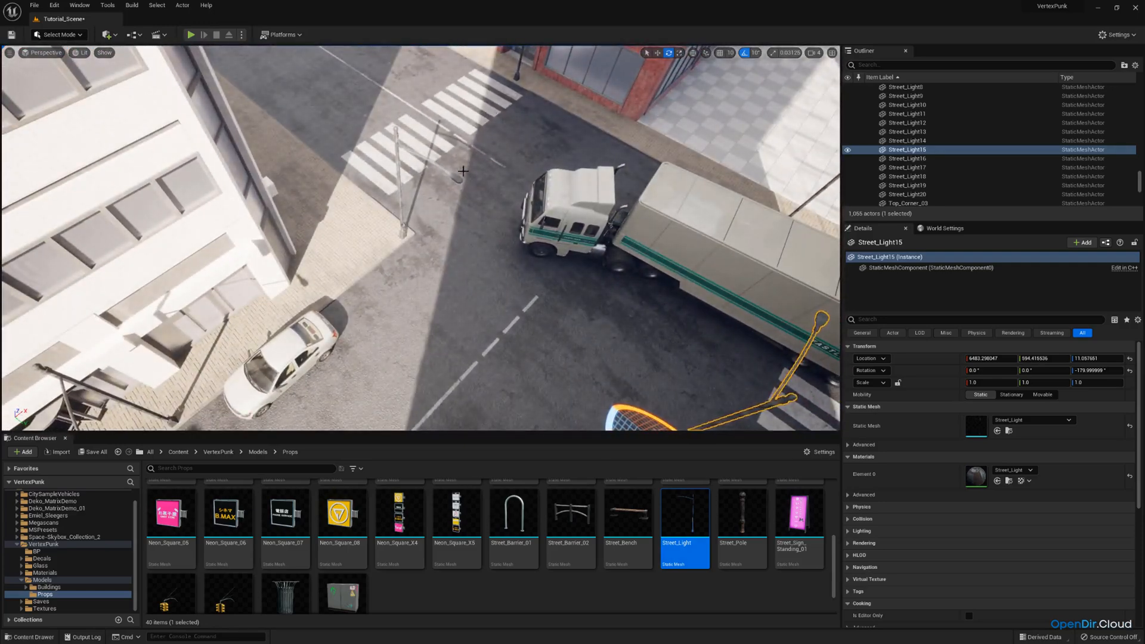
pyautogui.click(401, 221)
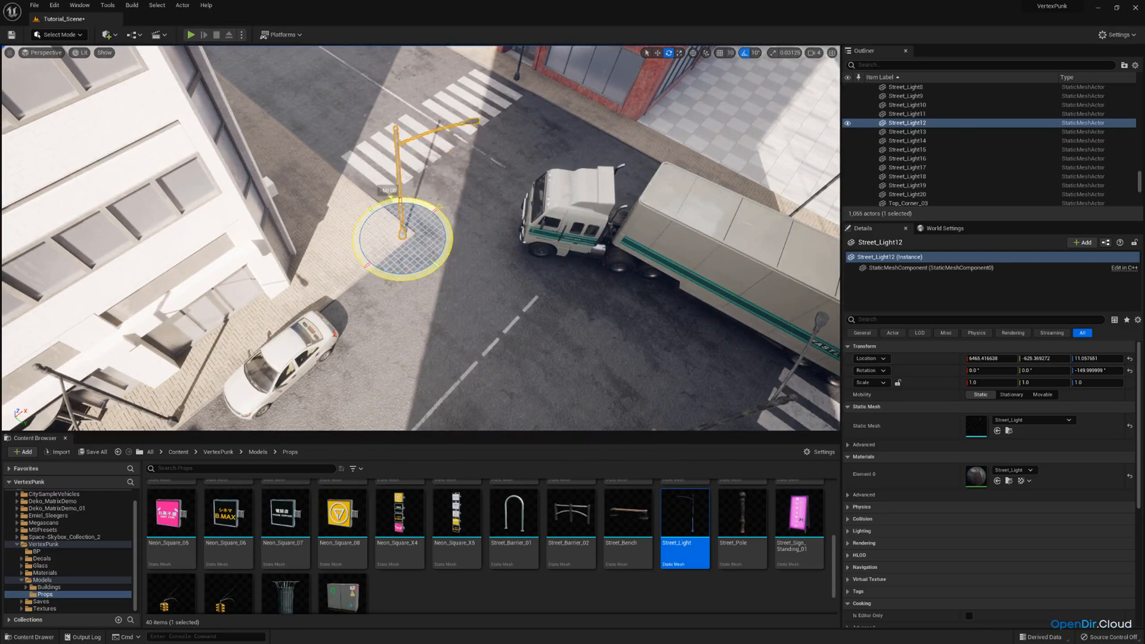
pyautogui.moveTo(480, 254); pyautogui.dragTo(480, 254, button='right')
# Duplicate the street light at the first scaffolded corner in place
pyautogui.scroll(2, 480, 254)
pyautogui.press('w')
pyautogui.press('a')
pyautogui.press('w')
pyautogui.scroll(-2, 480, 254)
pyautogui.press('e')
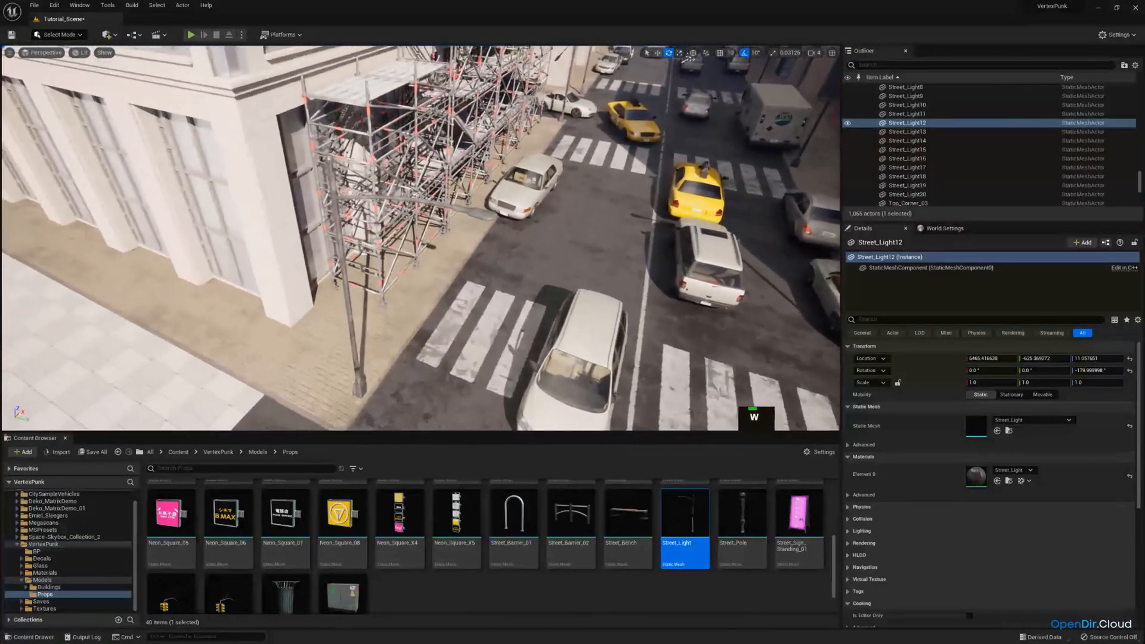
pyautogui.click(458, 204)
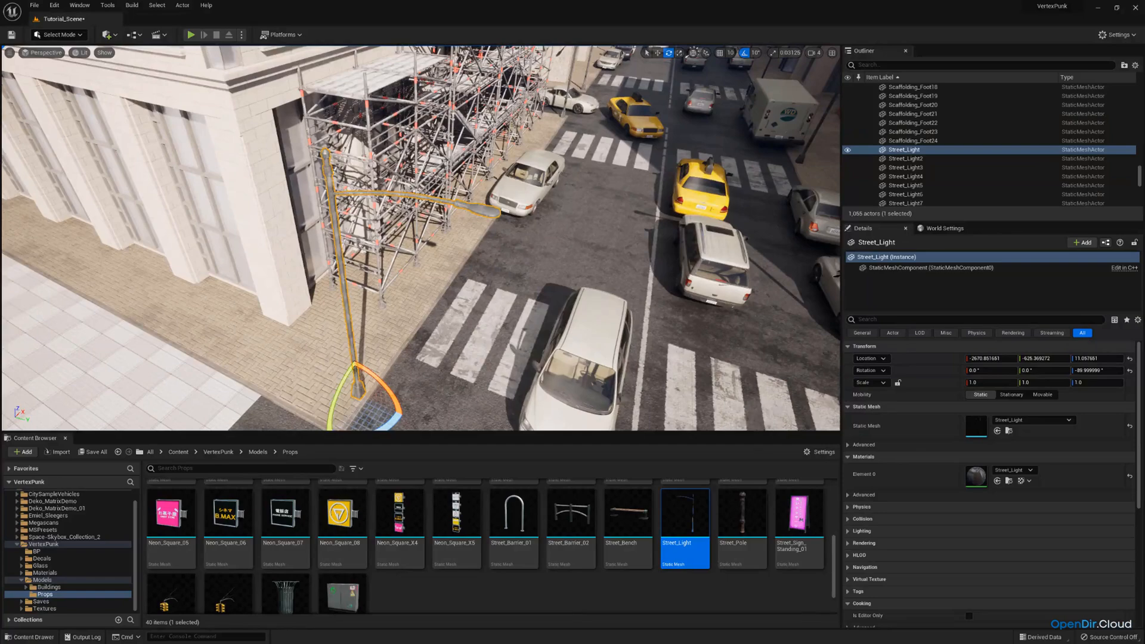
pyautogui.press('s')
pyautogui.moveTo(458, 204); pyautogui.dragTo(458, 204, button='right')
pyautogui.press('w')
pyautogui.press('d')
pyautogui.press('e')
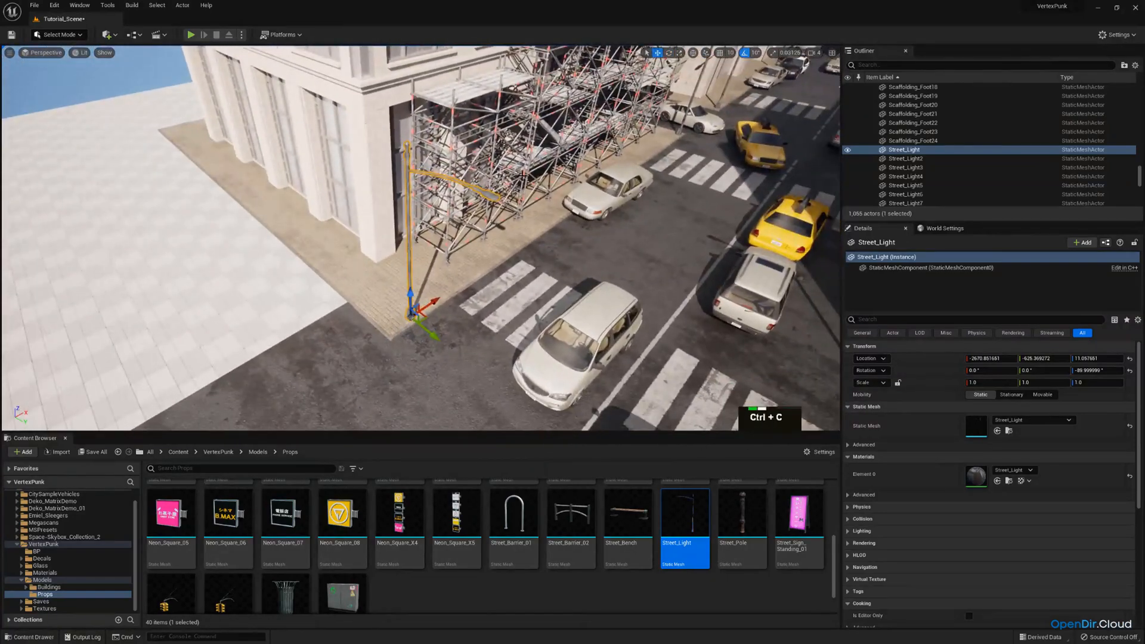
pyautogui.hotkey('ctrl', 'v')
pyautogui.hotkey('ctrl', 'c')
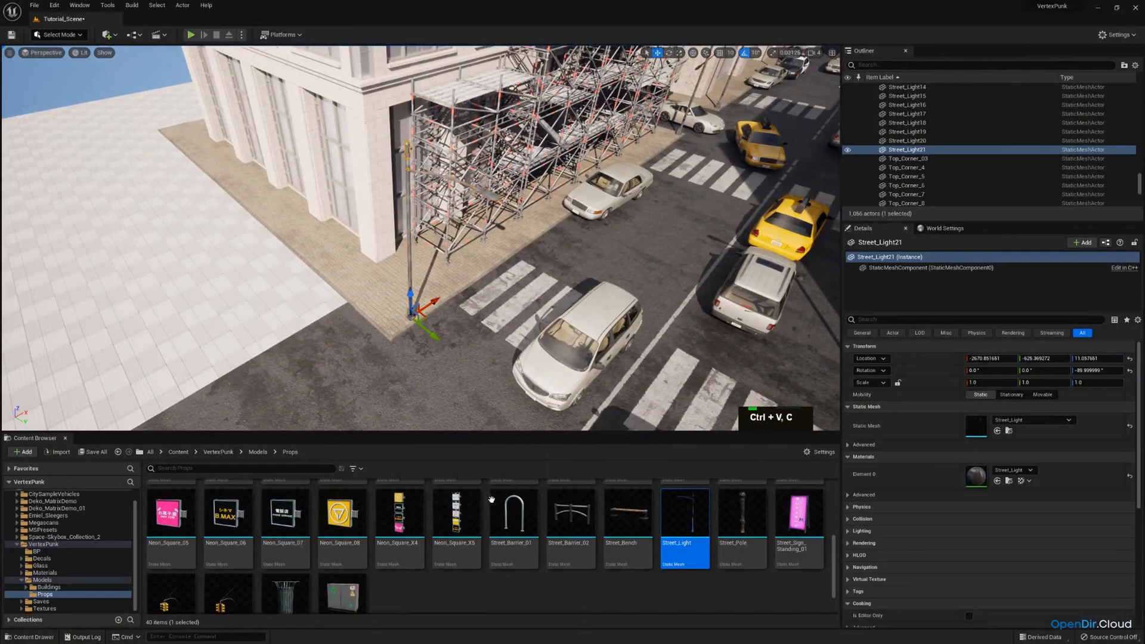
# Replace the duplicated street light's static mesh with Traffic_Light_Addon
pyautogui.scroll(-1, 492, 500)
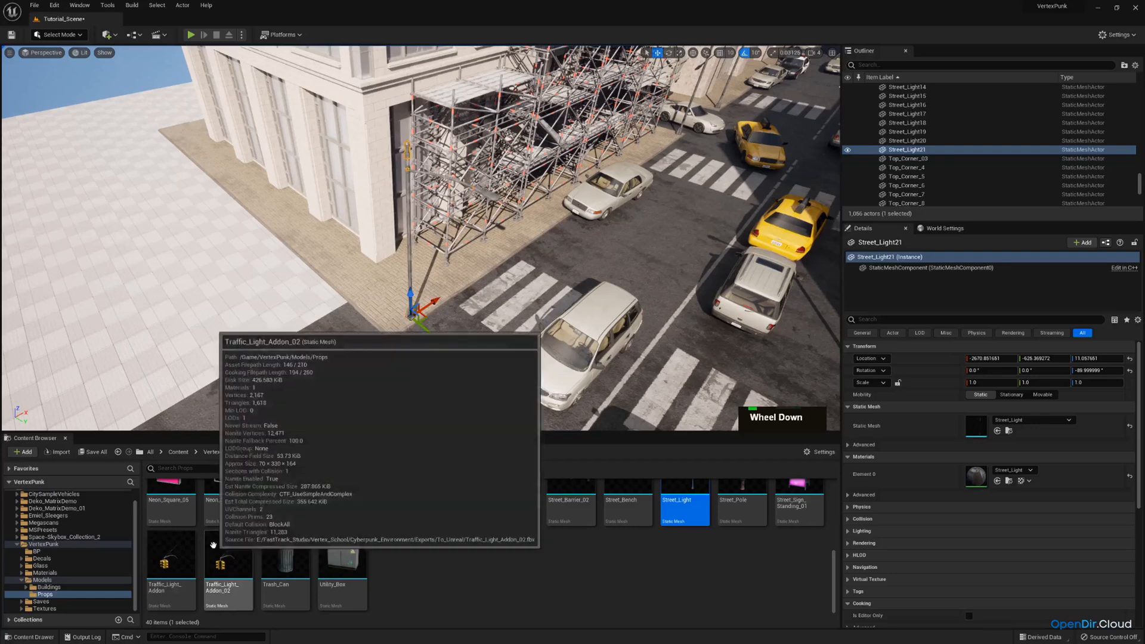
pyautogui.click(170, 557)
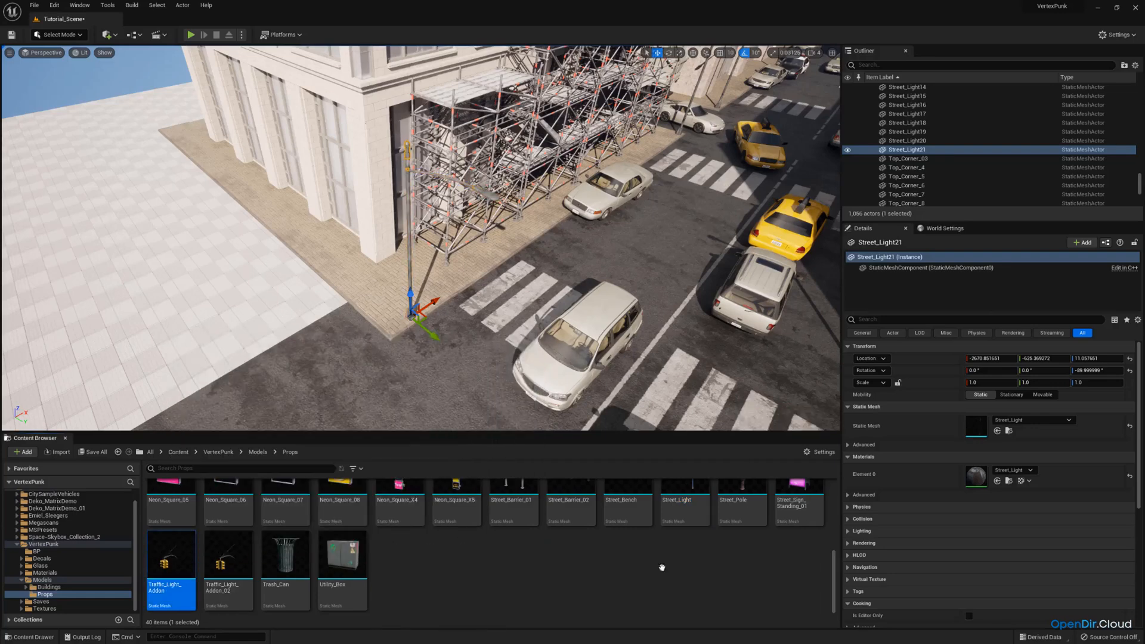
pyautogui.moveTo(995, 436); pyautogui.dragTo(978, 430)
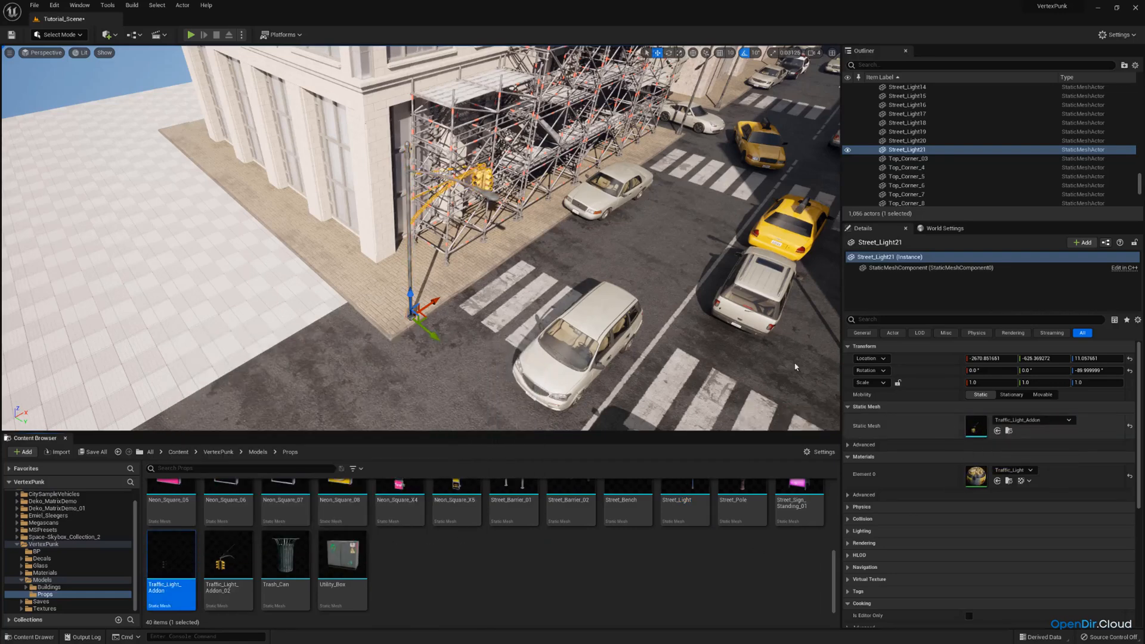
# Rotate the traffic light add-on at the scaffolded corner to 0°
pyautogui.press('w')
pyautogui.moveTo(795, 365)
pyautogui.mouseDown(button='right')
pyautogui.moveTo(739, 365)
pyautogui.moveTo(796, 370)
pyautogui.mouseUp(button='right')
pyautogui.press('s')
pyautogui.press('a')
pyautogui.press('e')
pyautogui.moveTo(438, 363); pyautogui.dragTo(452, 366)
pyautogui.press('a')
pyautogui.moveTo(465, 263); pyautogui.dragTo(280, 48, button='right')
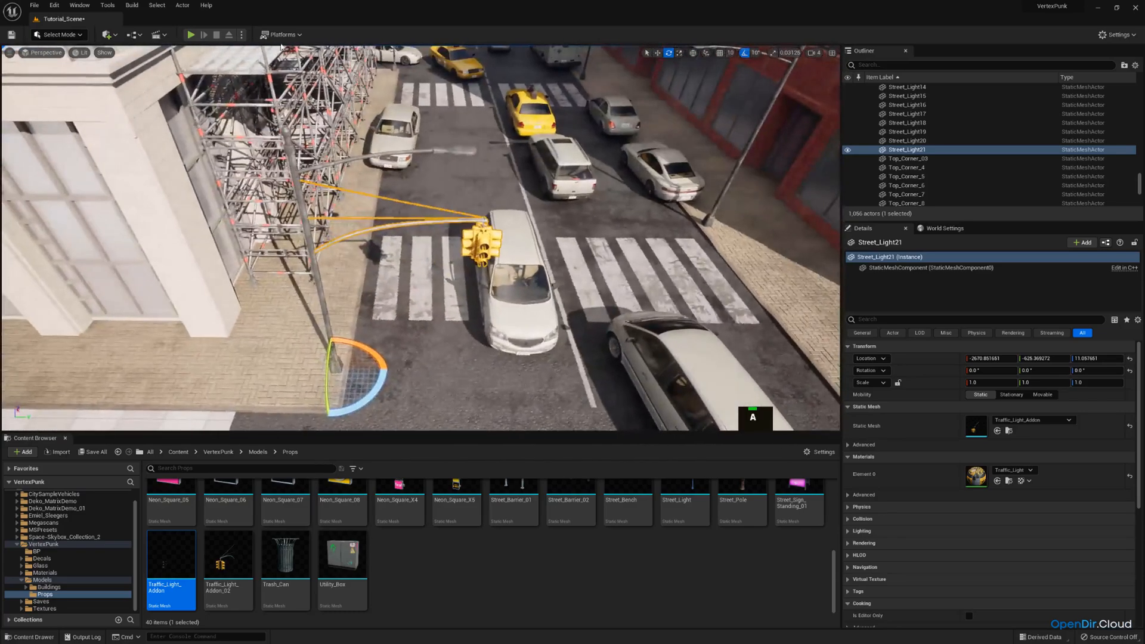
# Check the new traffic light through the scene camera
pyautogui.click(48, 53)
pyautogui.click(51, 154)
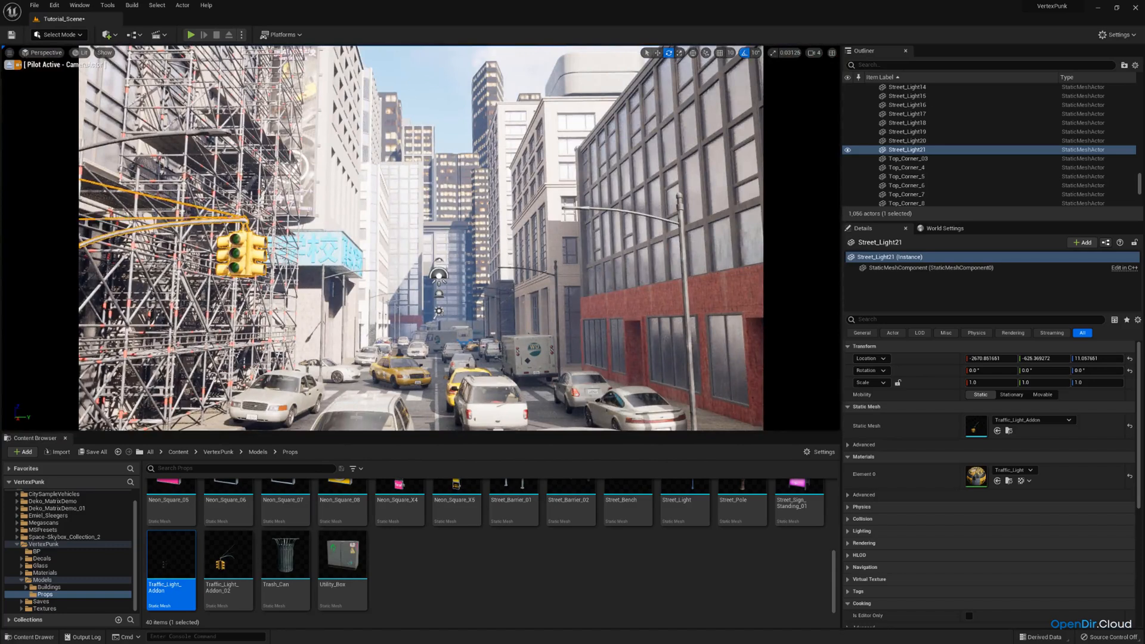
pyautogui.click(11, 65)
# Duplicate the street light at the scaffolding's far corner in place and swap the copy's static mesh to Traffic_Light_Addon_02
pyautogui.press('s')
pyautogui.moveTo(298, 208); pyautogui.dragTo(364, 322, button='right')
pyautogui.press('d')
pyautogui.press('w')
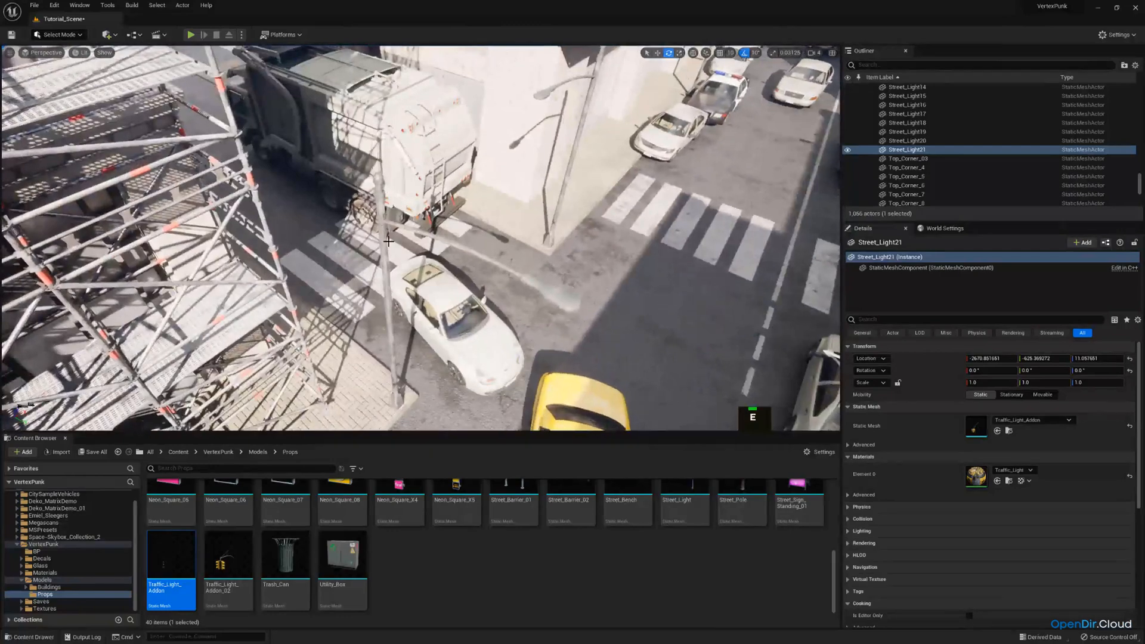
pyautogui.moveTo(460, 197); pyautogui.dragTo(485, 233, button='right')
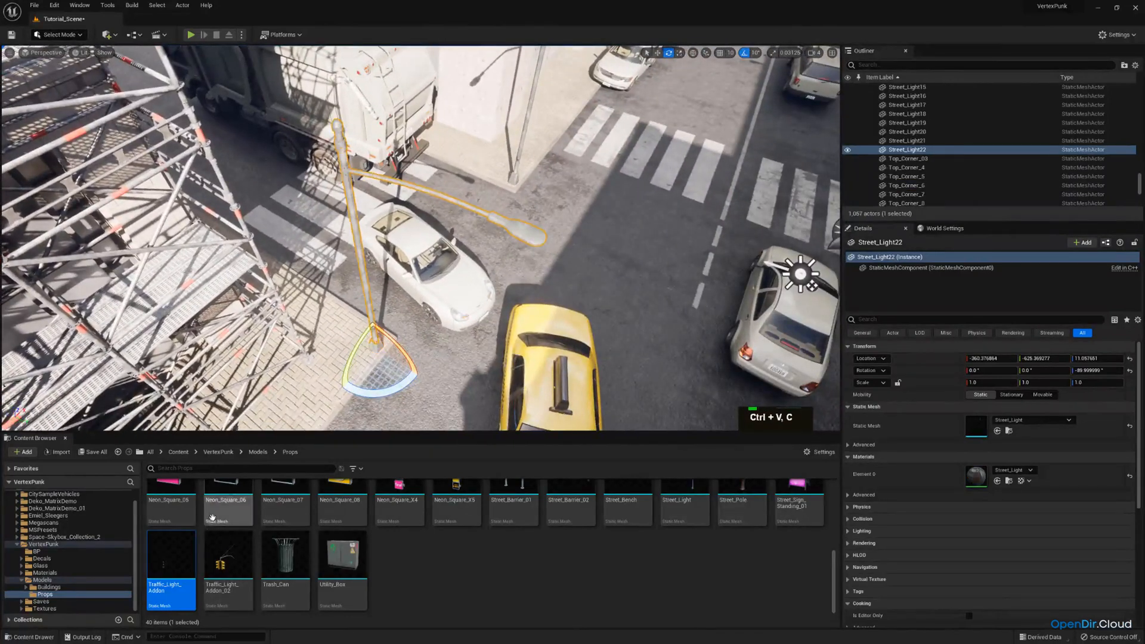
pyautogui.moveTo(209, 551); pyautogui.dragTo(984, 423)
# Try rotating the traffic light add-on at the near scaffolding corner away from its current direction
pyautogui.press('d')
pyautogui.moveTo(513, 250); pyautogui.dragTo(286, 200, button='right')
pyautogui.press('a')
pyautogui.press('w')
pyautogui.press('s')
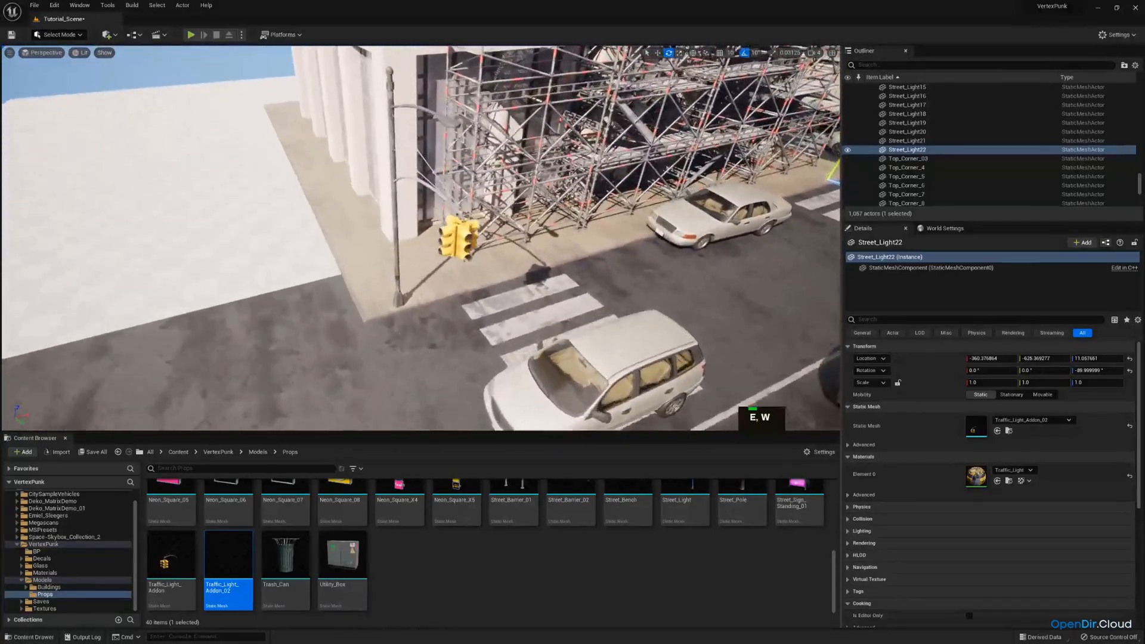
pyautogui.click(409, 321)
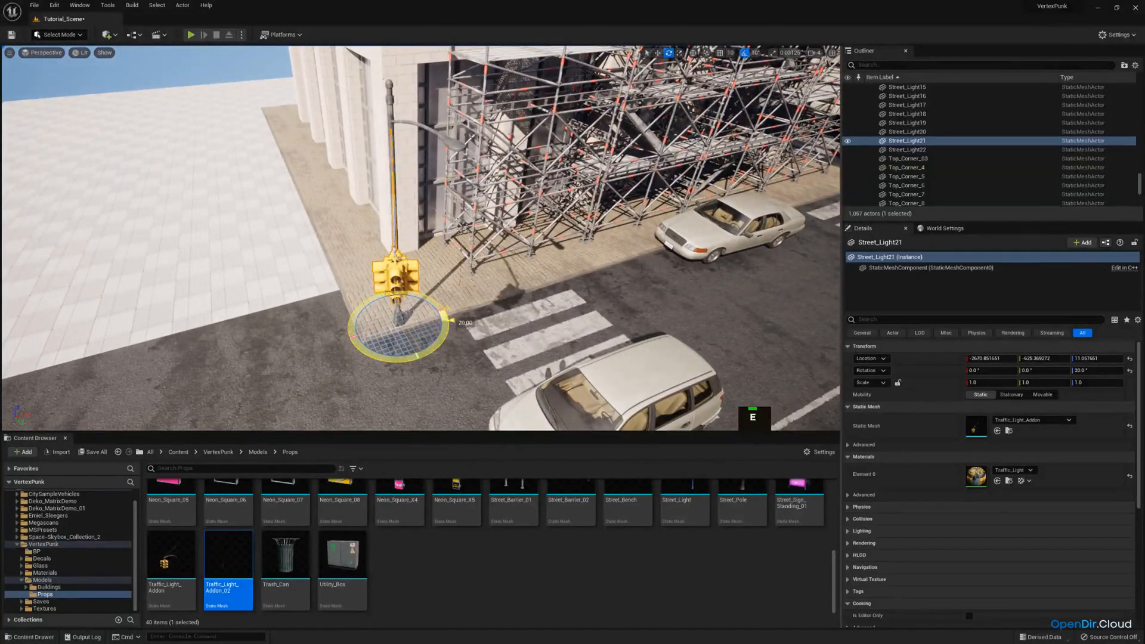
pyautogui.press('d')
pyautogui.moveTo(454, 263); pyautogui.dragTo(435, 280, button='right')
# Examine the traffic lights at the scaffolding and further down the street, comparing them with the scene camera's view
pyautogui.click(41, 53)
pyautogui.click(62, 153)
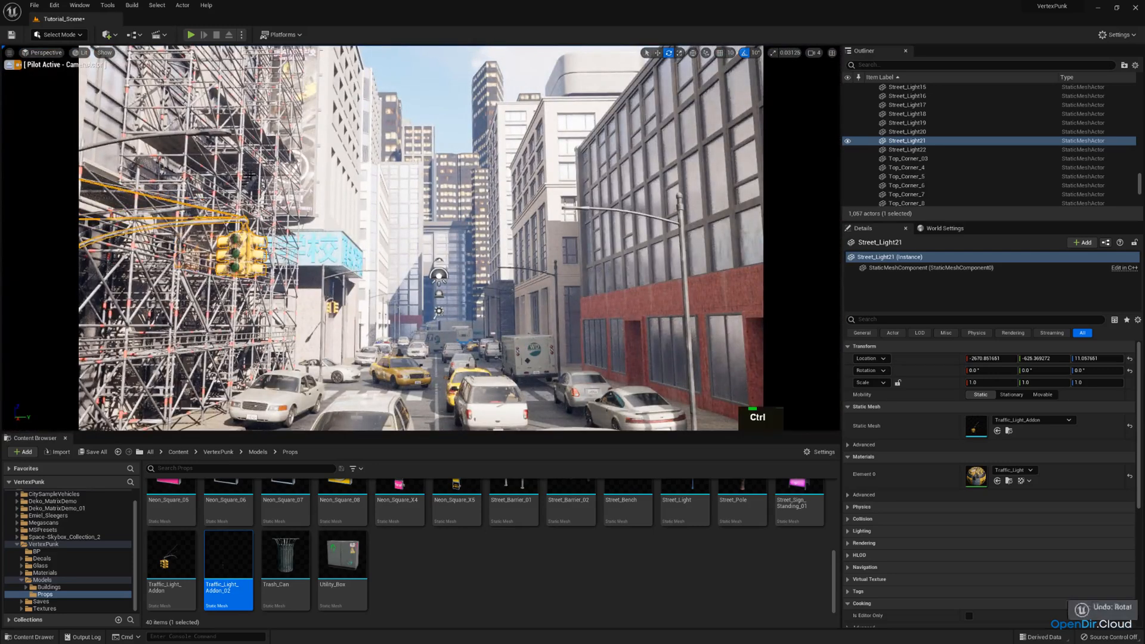
pyautogui.click(9, 65)
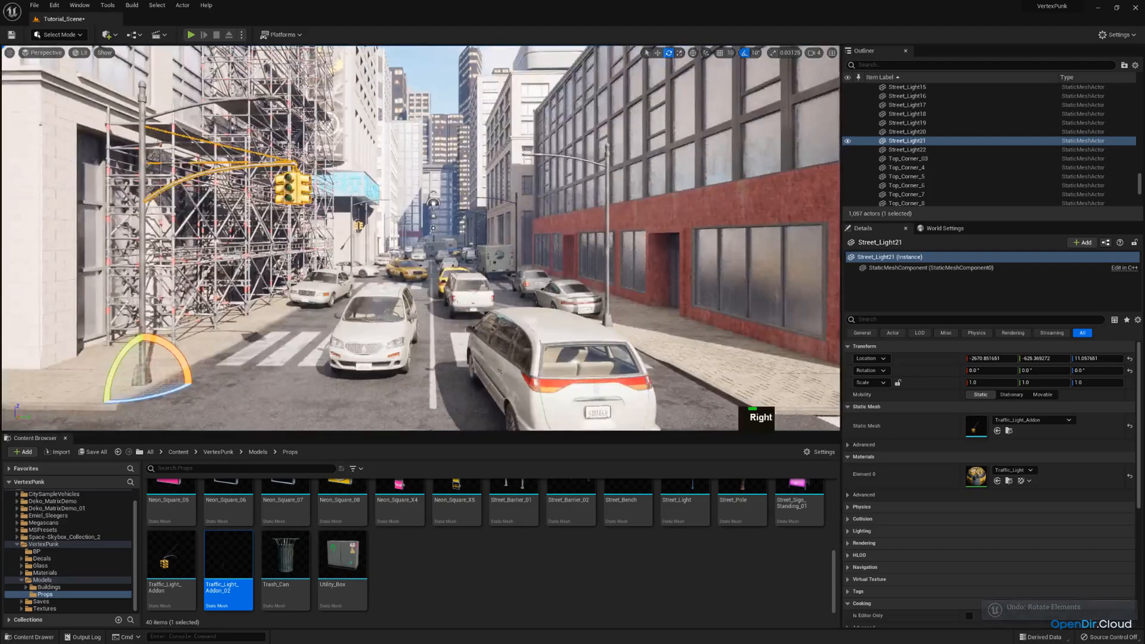
pyautogui.press('w')
pyautogui.moveTo(421, 239); pyautogui.dragTo(443, 269, button='right')
pyautogui.press('s')
pyautogui.press('w')
pyautogui.press('e')
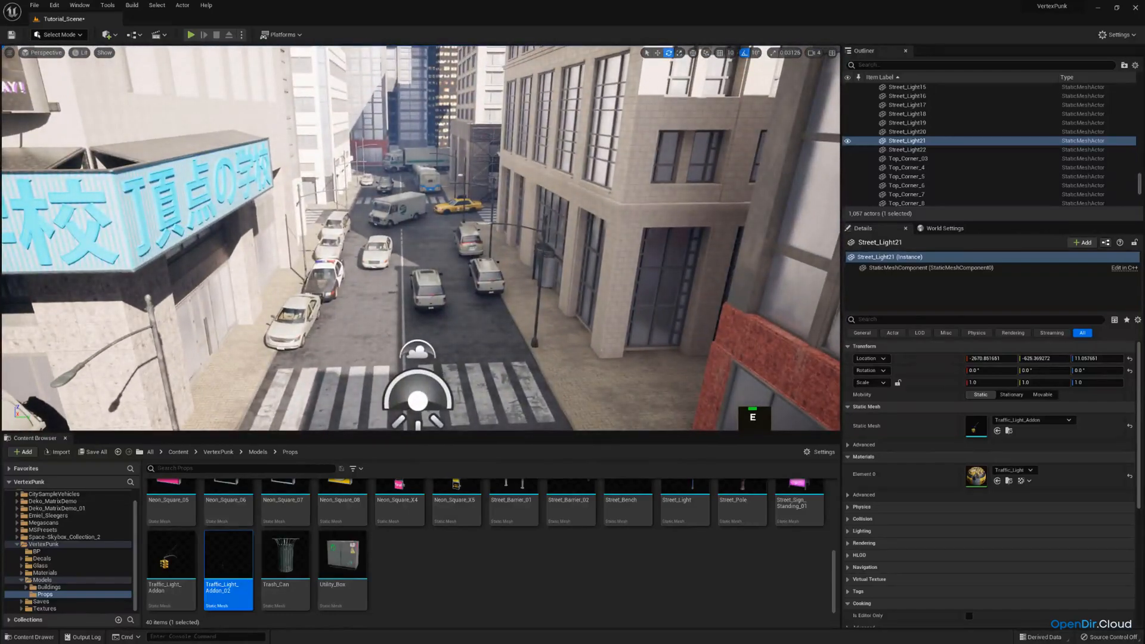
pyautogui.click(58, 52)
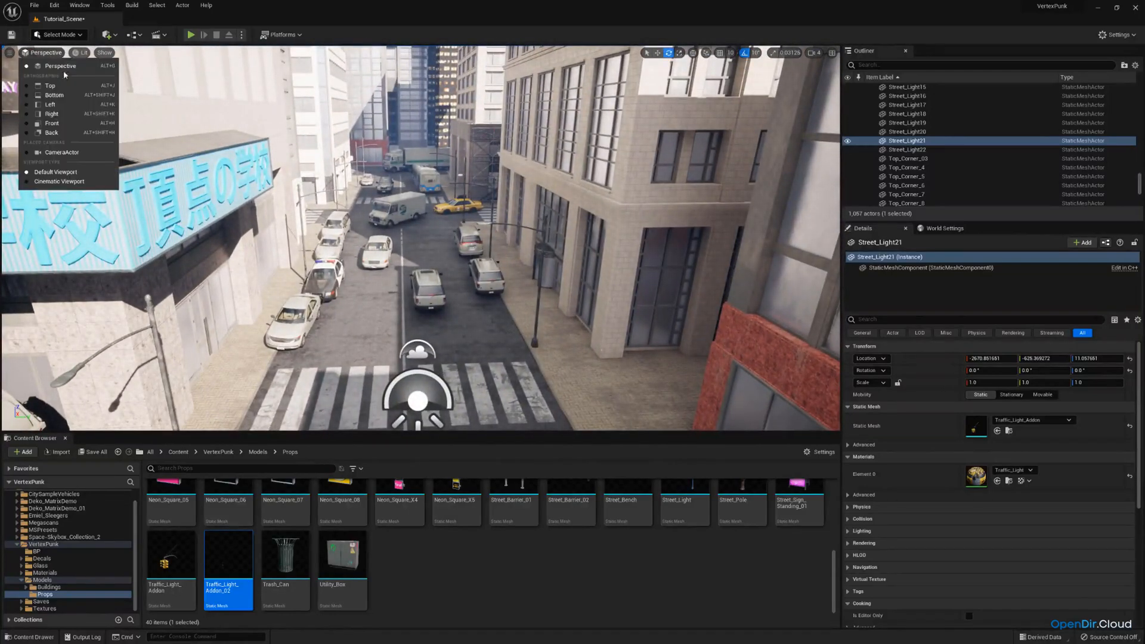
pyautogui.click(63, 153)
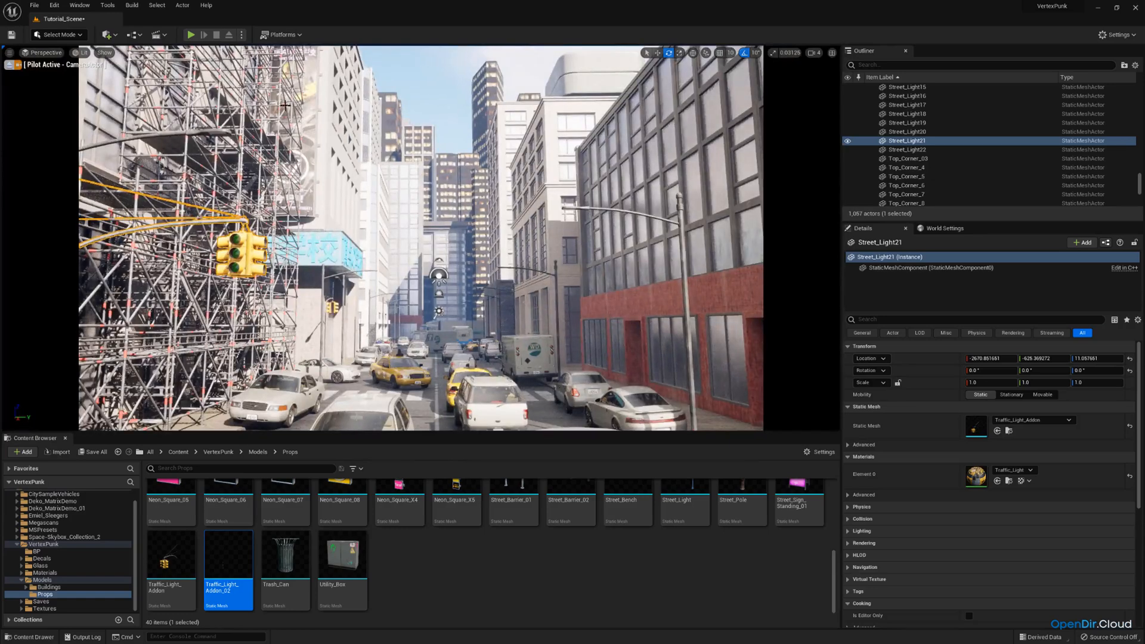
pyautogui.click(10, 65)
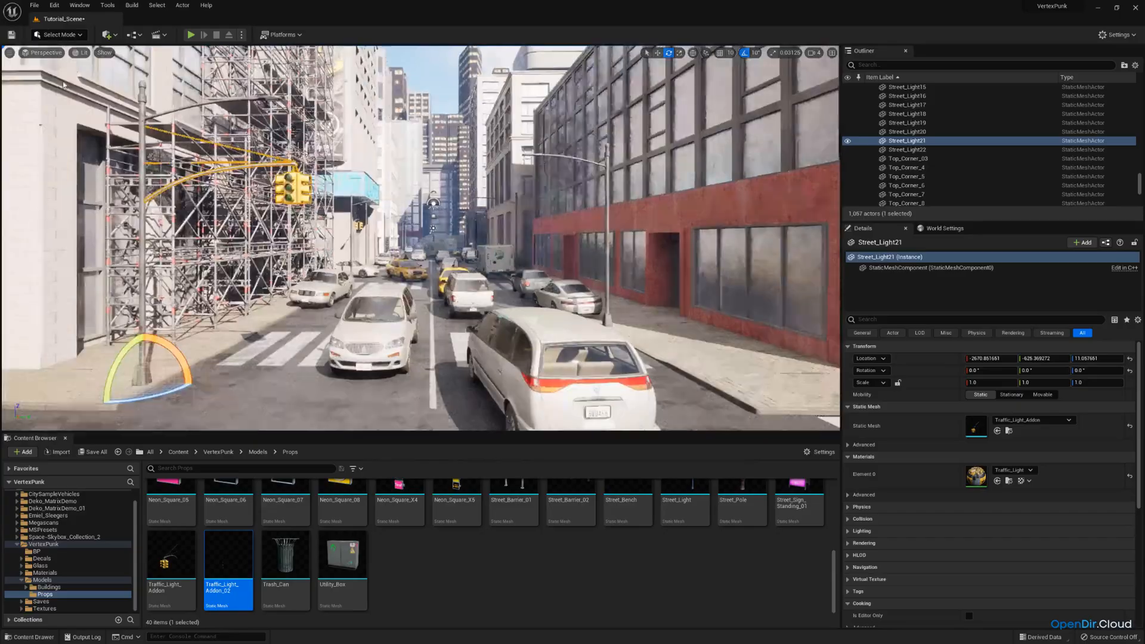
# Duplicate the corner street light near the yellow taxi in place and swap the copy's static mesh to Traffic_Light_Addon
pyautogui.moveTo(418, 239); pyautogui.dragTo(425, 246, button='right')
pyautogui.press('w')
pyautogui.press('e')
pyautogui.moveTo(400, 125); pyautogui.dragTo(363, 187, button='right')
pyautogui.press('w')
pyautogui.press('d')
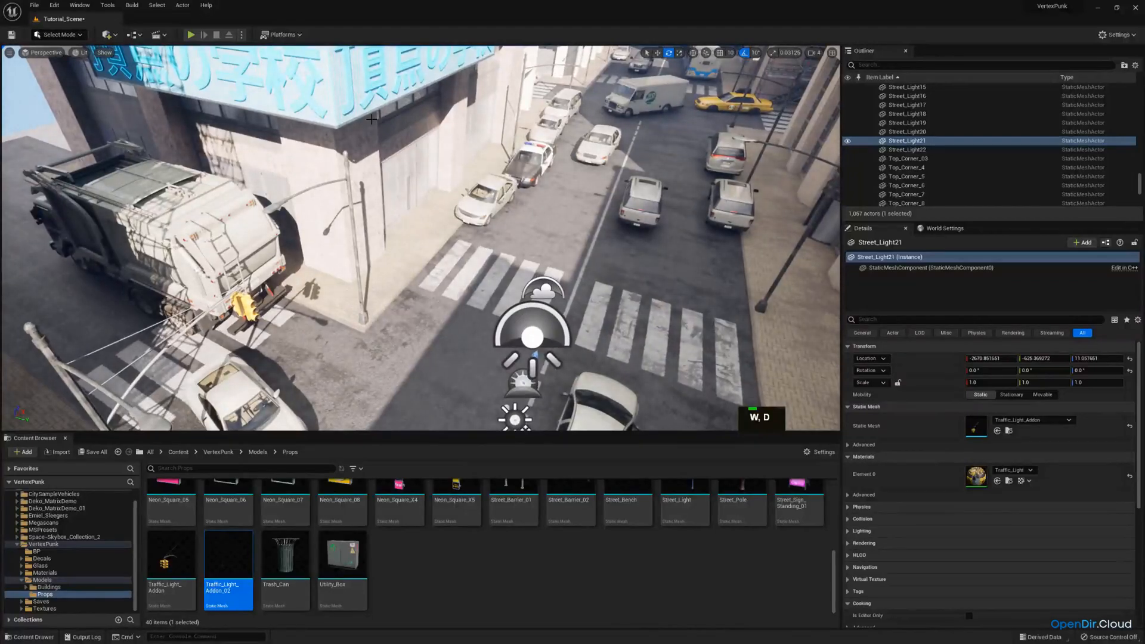
pyautogui.moveTo(463, 160); pyautogui.dragTo(478, 196, button='right')
pyautogui.press('a')
pyautogui.press('w')
pyautogui.press('e')
pyautogui.press('w')
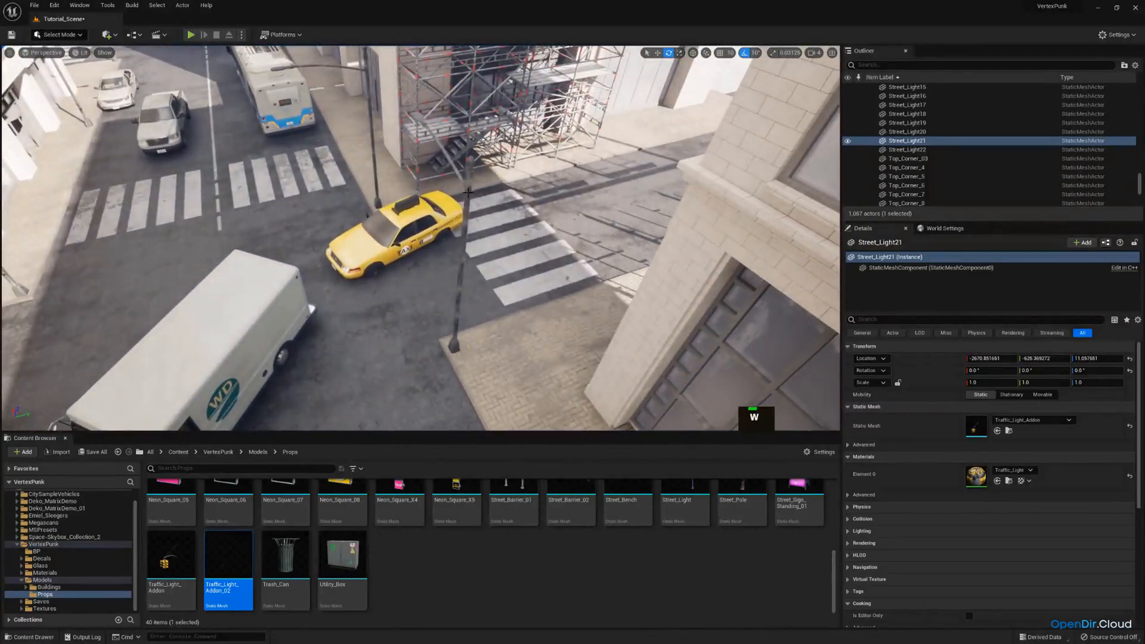
pyautogui.click(468, 193)
pyautogui.hotkey('ctrl', 'c')
pyautogui.moveTo(235, 548)
pyautogui.mouseDown()
pyautogui.moveTo(950, 452)
pyautogui.moveTo(297, 593)
pyautogui.moveTo(240, 561)
pyautogui.mouseUp()
pyautogui.click(187, 570)
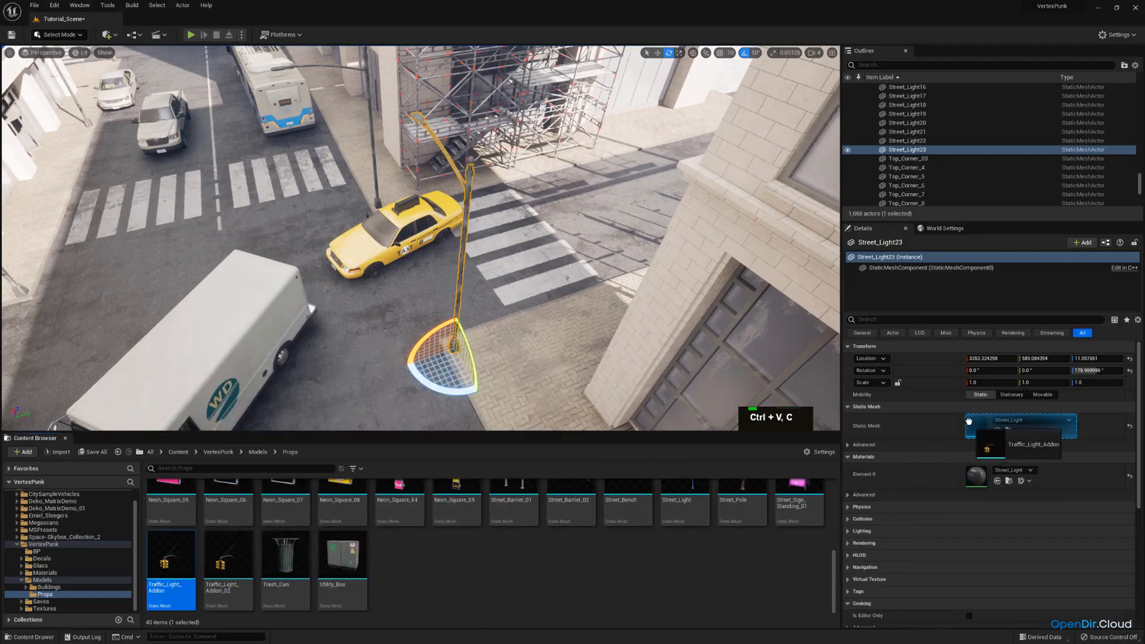
pyautogui.click(997, 431)
# Duplicate the street light at the white building's corner, swap the copy's static mesh to Traffic_Light_Addon and rotate it over the road
pyautogui.moveTo(803, 377); pyautogui.dragTo(799, 382, button='right')
pyautogui.press('a')
pyautogui.moveTo(529, 331)
pyautogui.mouseDown(button='right')
pyautogui.moveTo(468, 329)
pyautogui.moveTo(528, 335)
pyautogui.mouseUp(button='right')
pyautogui.press('d')
pyautogui.moveTo(522, 357); pyautogui.dragTo(518, 354)
pyautogui.press('a')
pyautogui.moveTo(517, 354); pyautogui.dragTo(495, 349, button='right')
pyautogui.press('w')
pyautogui.press('e')
pyautogui.moveTo(325, 235); pyautogui.dragTo(380, 206, button='right')
pyautogui.click(335, 213)
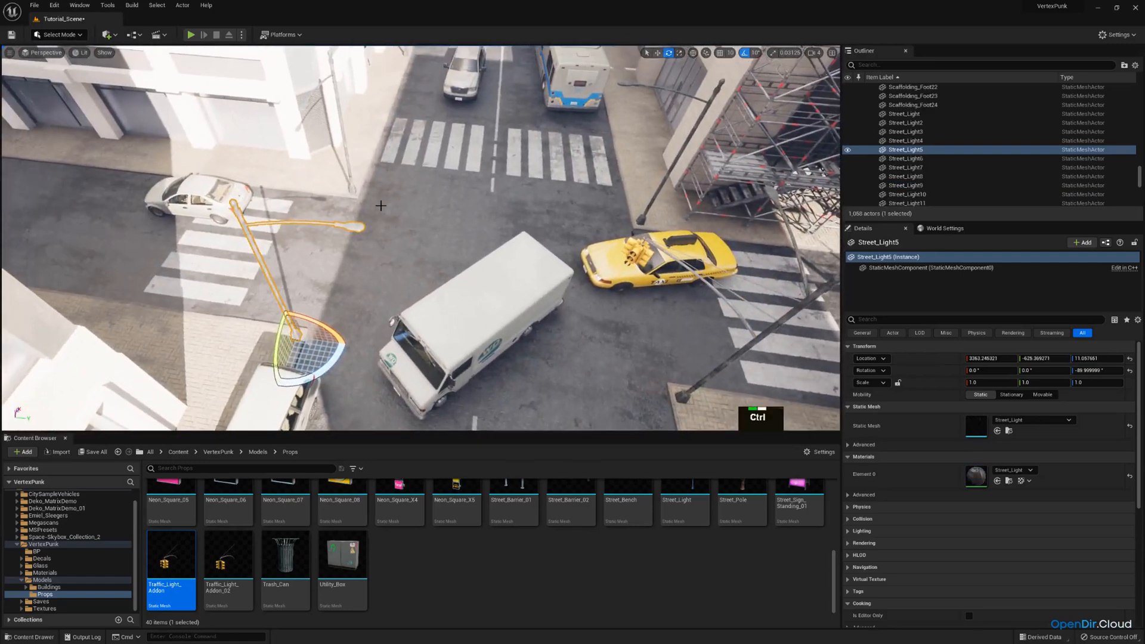
pyautogui.click(337, 91)
pyautogui.moveTo(337, 91); pyautogui.dragTo(438, 159, button='right')
pyautogui.press('w')
pyautogui.hotkey('ctrl', 'c')
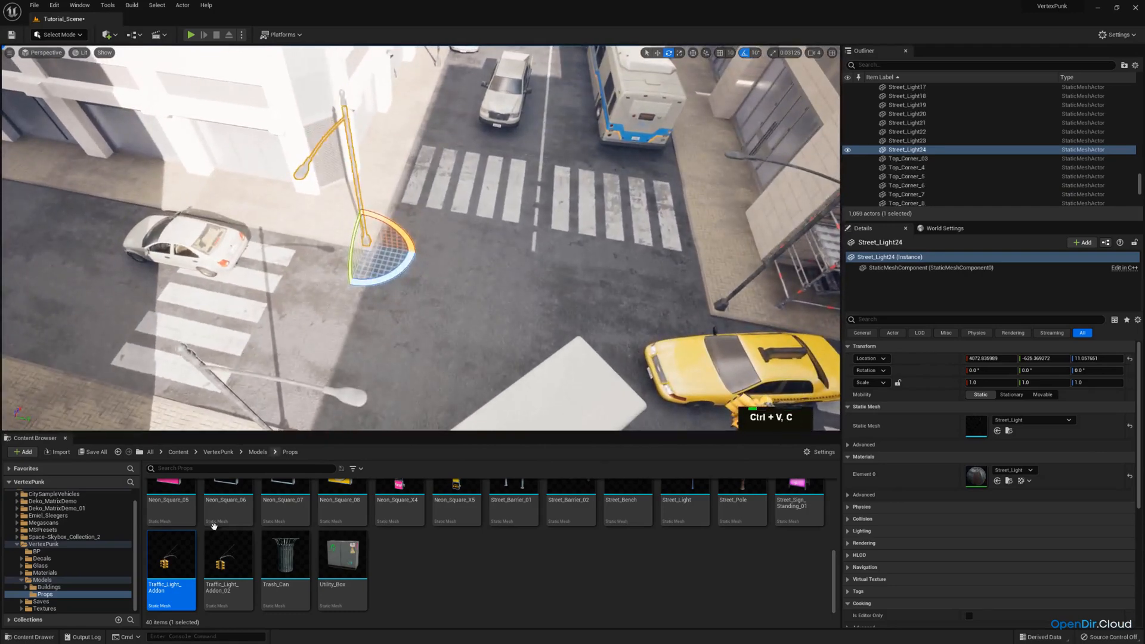
pyautogui.moveTo(171, 557); pyautogui.dragTo(981, 421)
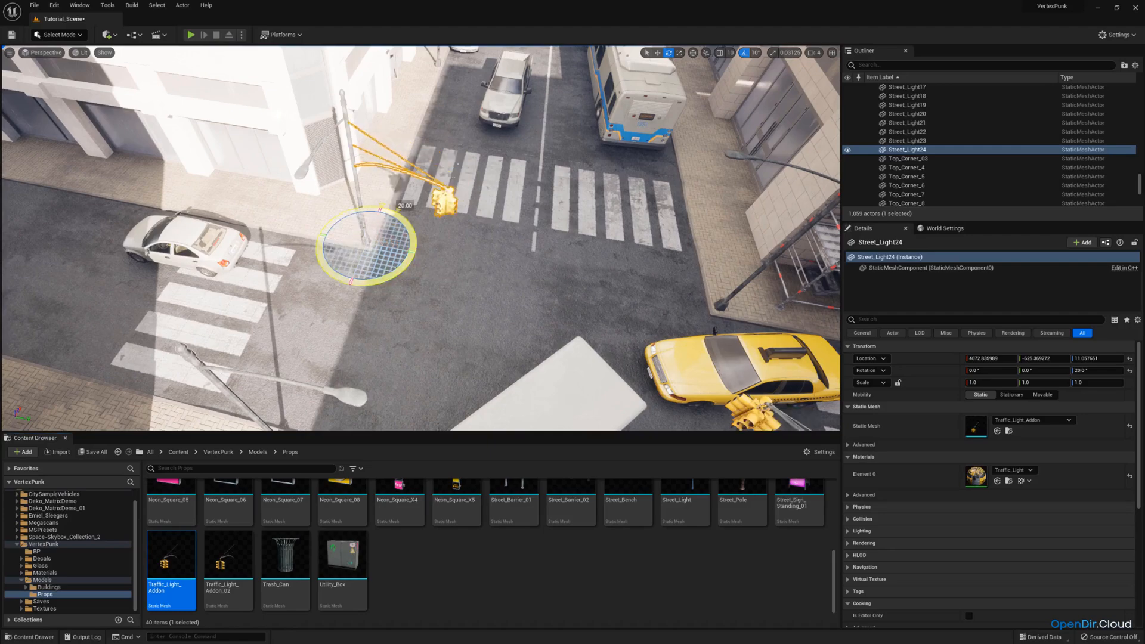
pyautogui.press('e')
pyautogui.moveTo(404, 213)
pyautogui.mouseDown(button='right')
pyautogui.moveTo(418, 236)
pyautogui.moveTo(430, 231)
pyautogui.moveTo(442, 182)
pyautogui.moveTo(367, 222)
pyautogui.moveTo(444, 161)
pyautogui.moveTo(322, 211)
pyautogui.moveTo(393, 209)
pyautogui.mouseUp(button='right')
# Duplicate the corner street light facing the semi truck, swap the copy's mesh to Traffic_Light_Addon_02 and rotate it over the road
pyautogui.press('w')
pyautogui.press('e')
pyautogui.press('w')
pyautogui.click(297, 212)
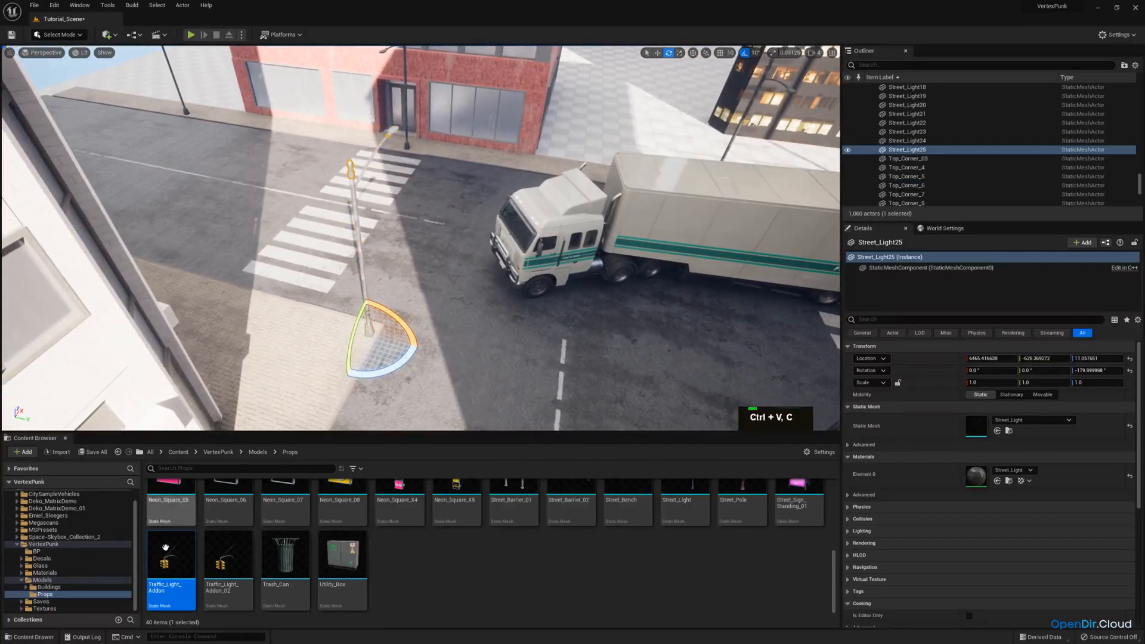
pyautogui.moveTo(228, 555); pyautogui.dragTo(982, 421)
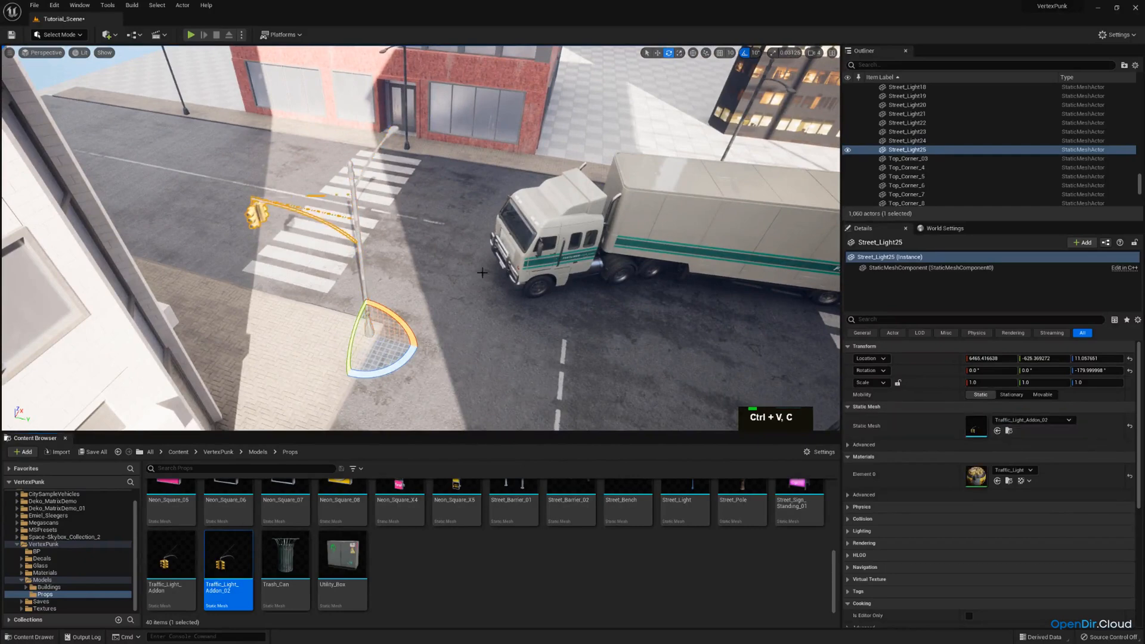
pyautogui.press('d')
pyautogui.moveTo(399, 343); pyautogui.dragTo(384, 336, button='right')
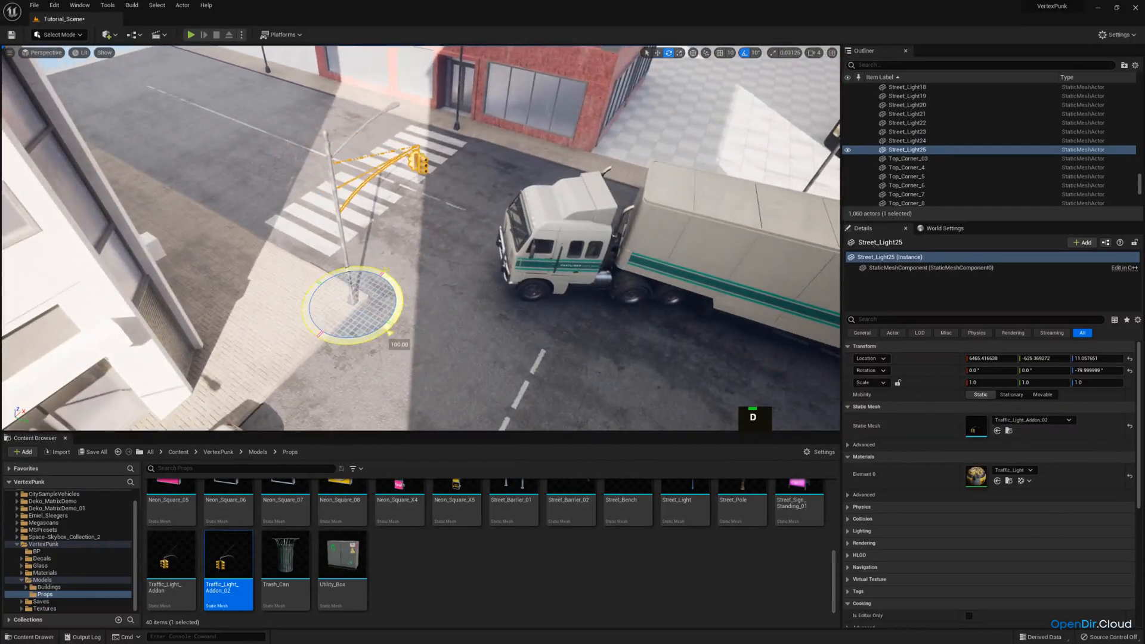
# Duplicate the street light beside the truck's trailer, swap the copy's mesh to Traffic_Light_Addon_02 and turn it over the road
pyautogui.moveTo(466, 215); pyautogui.dragTo(426, 181, button='right')
pyautogui.press('a')
pyautogui.click(356, 162)
pyautogui.press('a')
pyautogui.click(364, 168)
pyautogui.moveTo(222, 551); pyautogui.dragTo(1029, 420)
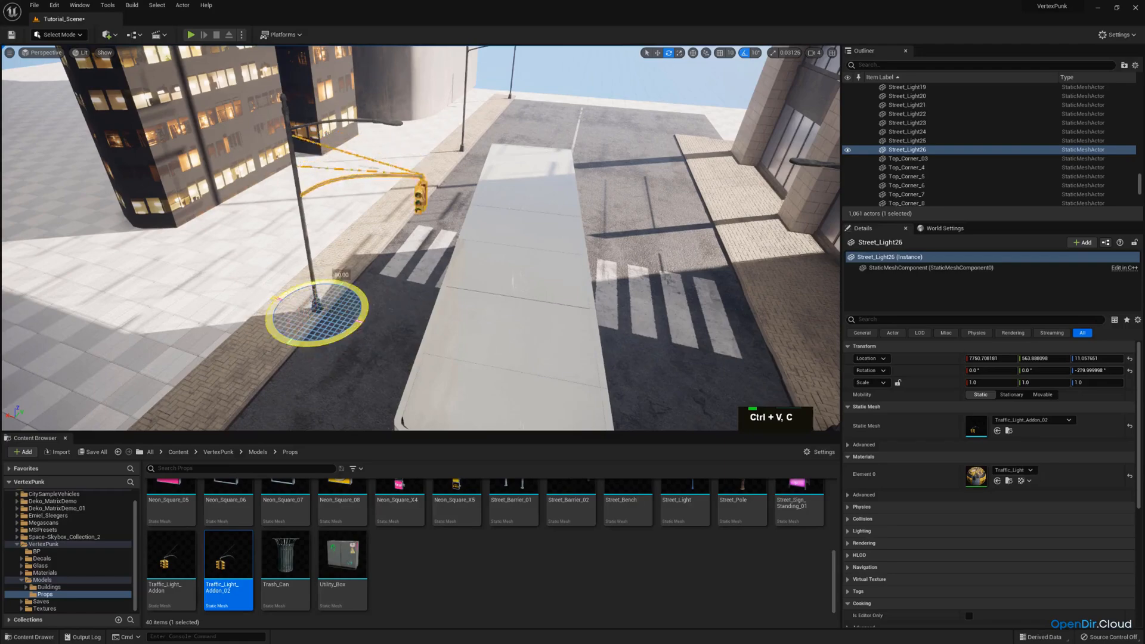
# Duplicate the street light at the stone building's corner behind the semi truck and swap the copy's static mesh to Traffic_Light_Addon_02
pyautogui.press('s')
pyautogui.moveTo(494, 262); pyautogui.dragTo(364, 298, button='right')
pyautogui.press('d')
pyautogui.press('w')
pyautogui.click(494, 166)
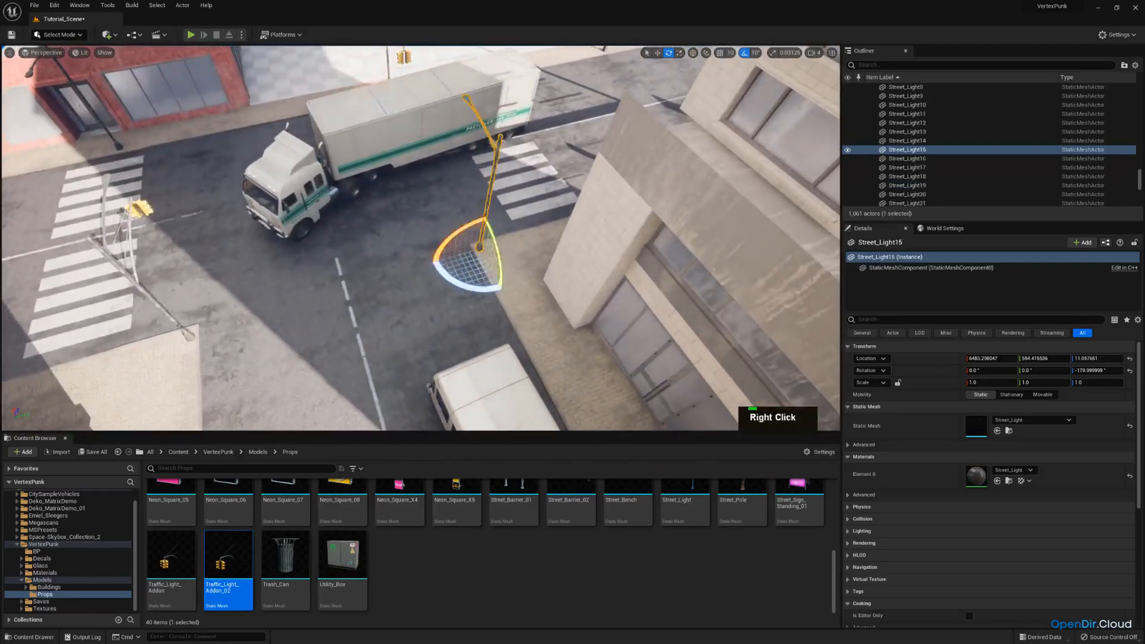
pyautogui.moveTo(494, 165); pyautogui.dragTo(507, 185, button='right')
pyautogui.press('w')
pyautogui.hotkey('ctrl', 'c')
pyautogui.hotkey('ctrl', 'v')
pyautogui.hotkey('ctrl', 'v')
pyautogui.press('w')
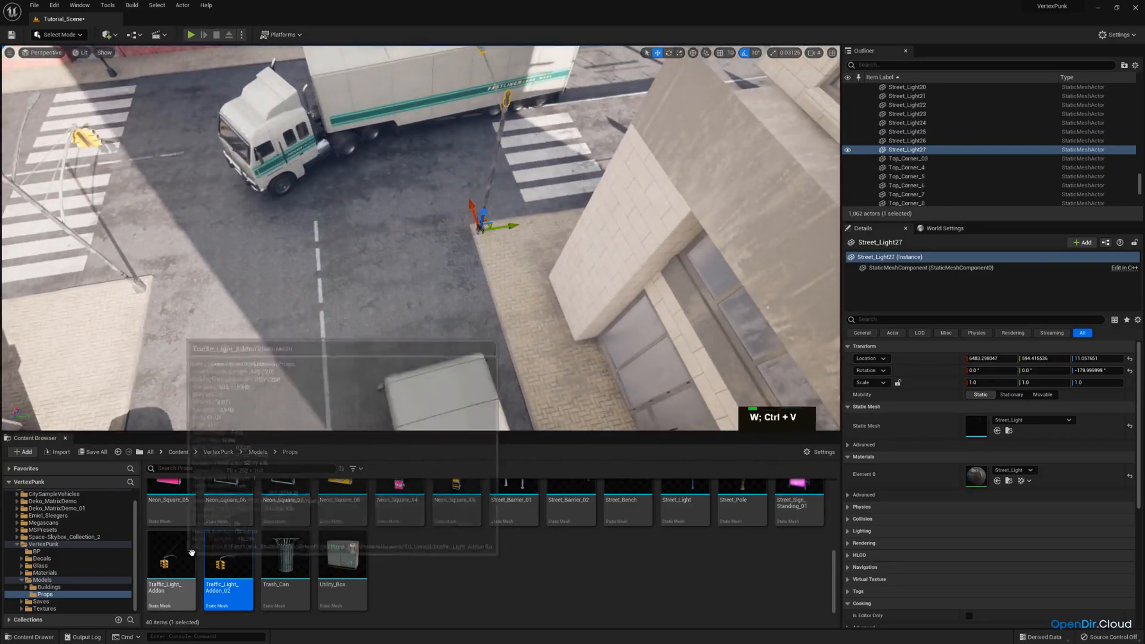
pyautogui.moveTo(223, 555); pyautogui.dragTo(974, 425)
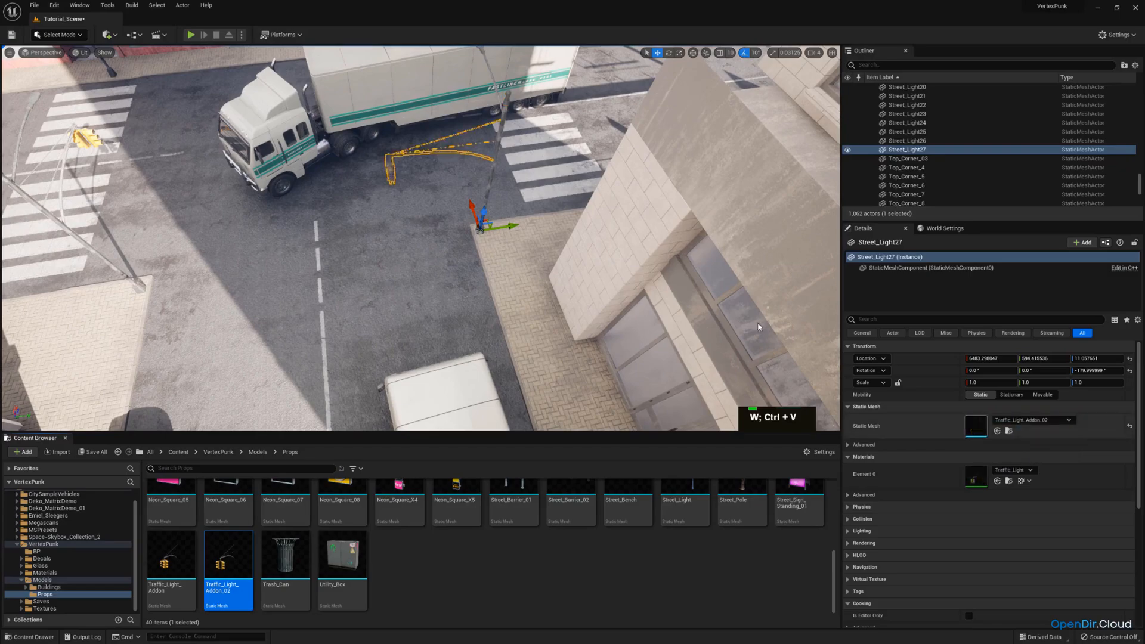
# Review the traffic lights along the street and check the composition through the scene camera
pyautogui.press('s')
pyautogui.moveTo(412, 216); pyautogui.dragTo(453, 207, button='right')
pyautogui.press('d')
pyautogui.press('w')
pyautogui.press('d')
pyautogui.click(46, 53)
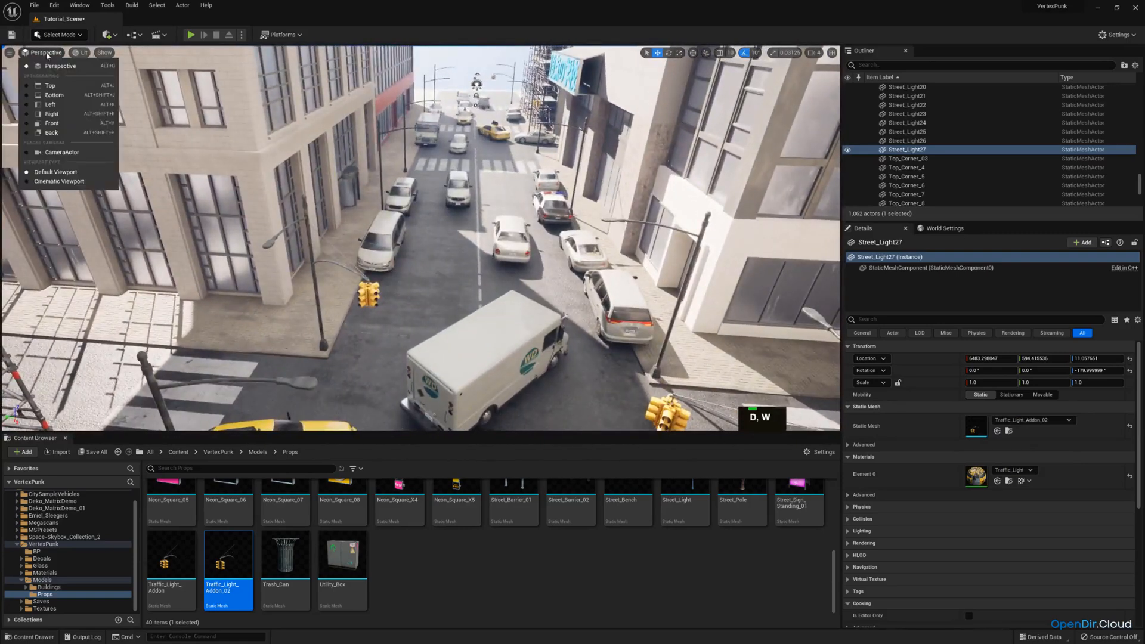
pyautogui.click(62, 152)
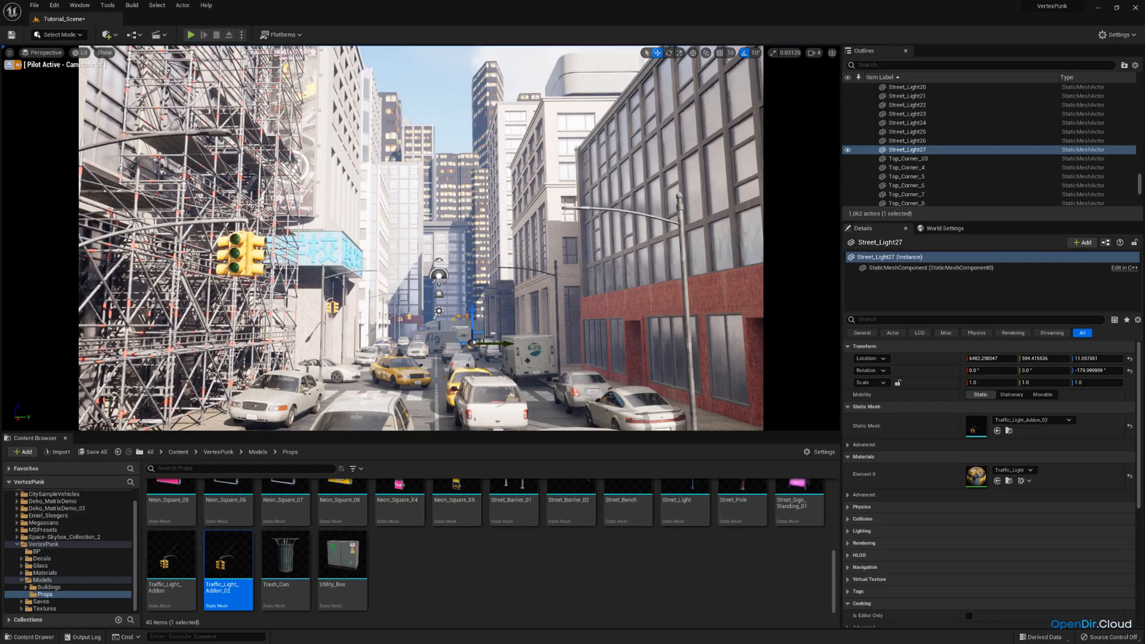
pyautogui.click(10, 65)
# Replace the static mesh of the ground-floor door section nearest the crosswalk with GF_Window_10
pyautogui.scroll(5, 448, 266)
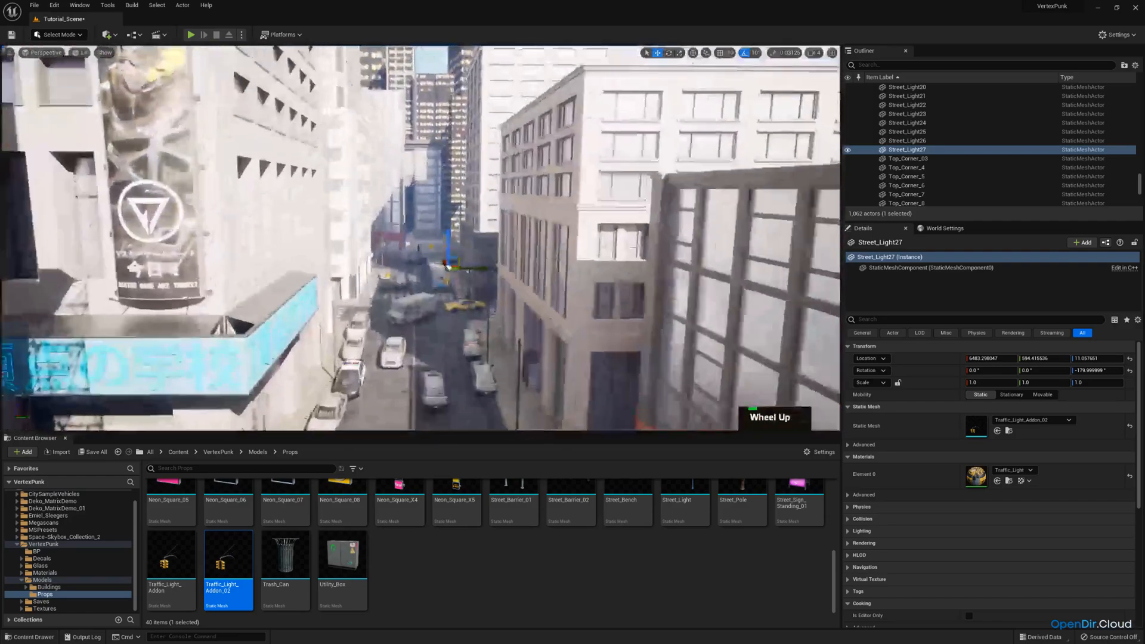
pyautogui.scroll(2, 421, 239)
pyautogui.moveTo(421, 239); pyautogui.dragTo(543, 334, button='right')
pyautogui.press('w')
pyautogui.scroll(-3, 421, 239)
pyautogui.press('d')
pyautogui.press('a')
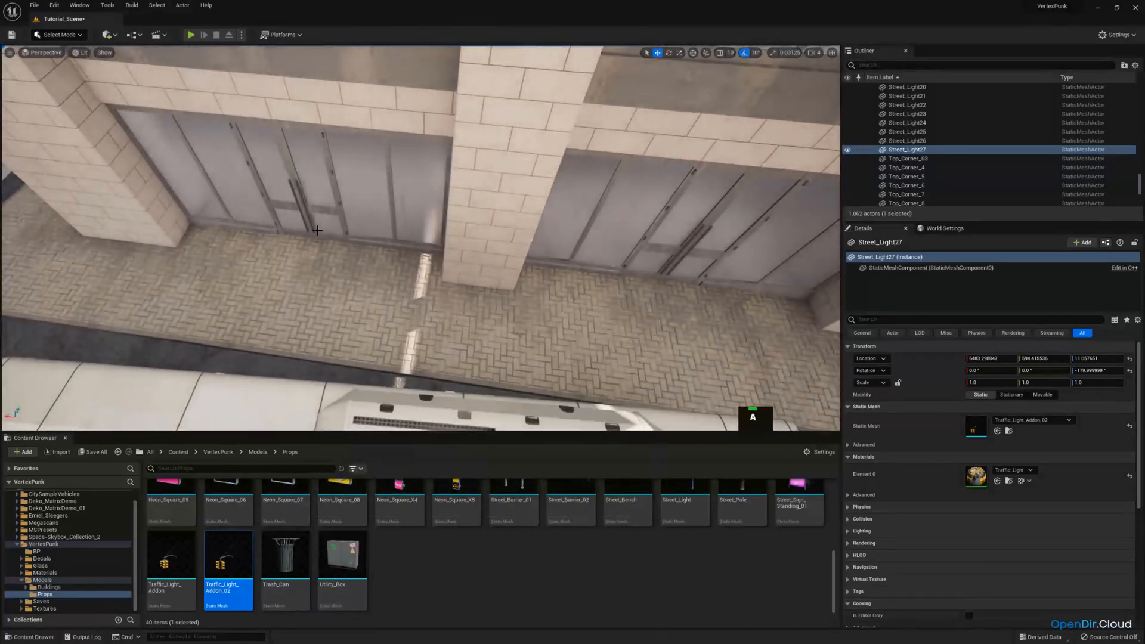
pyautogui.click(388, 211)
pyautogui.press('f')
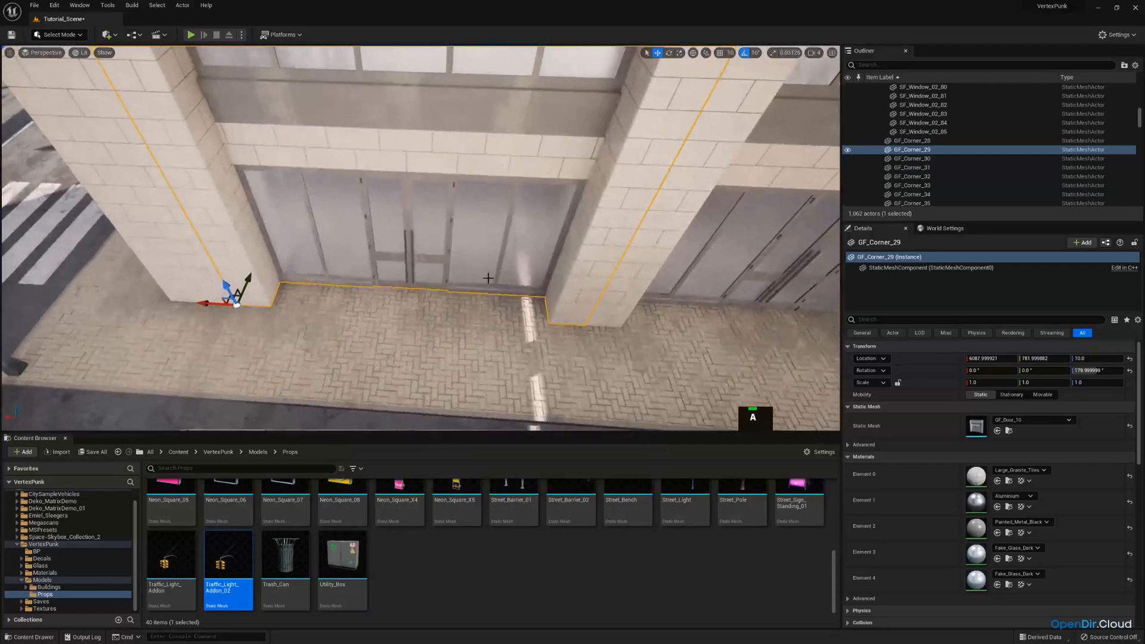
pyautogui.click(997, 431)
pyautogui.moveTo(593, 508); pyautogui.dragTo(987, 425)
# Place the Bus_Station prop on the sidewalk in front of the new window section and rotate it to 90°
pyautogui.scroll(-3, 64, 568)
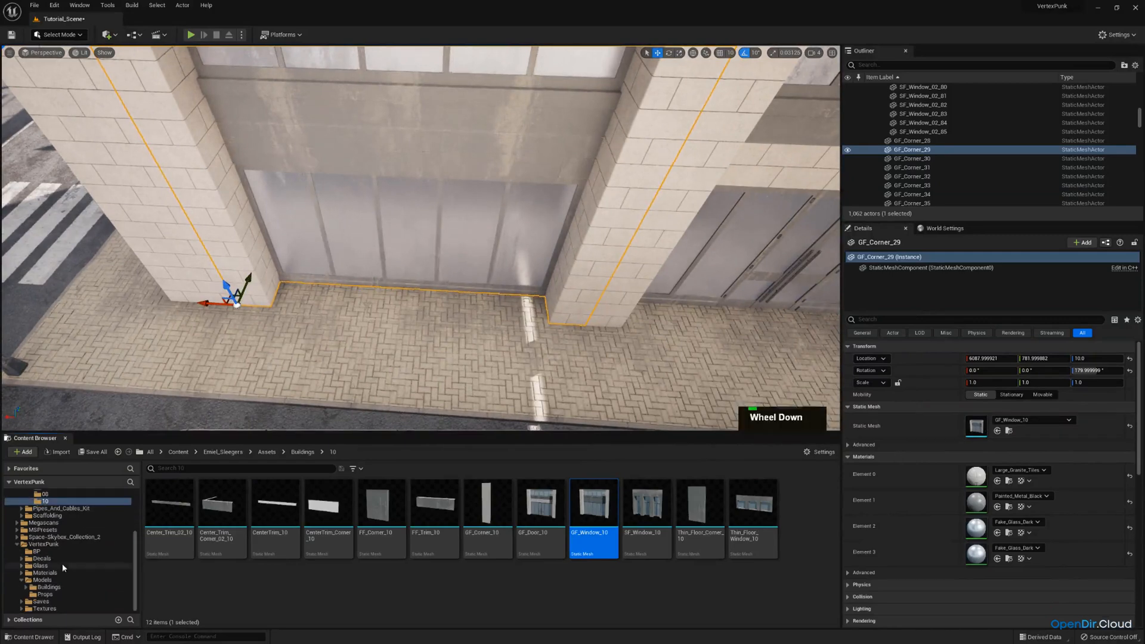
pyautogui.click(44, 595)
pyautogui.click(182, 508)
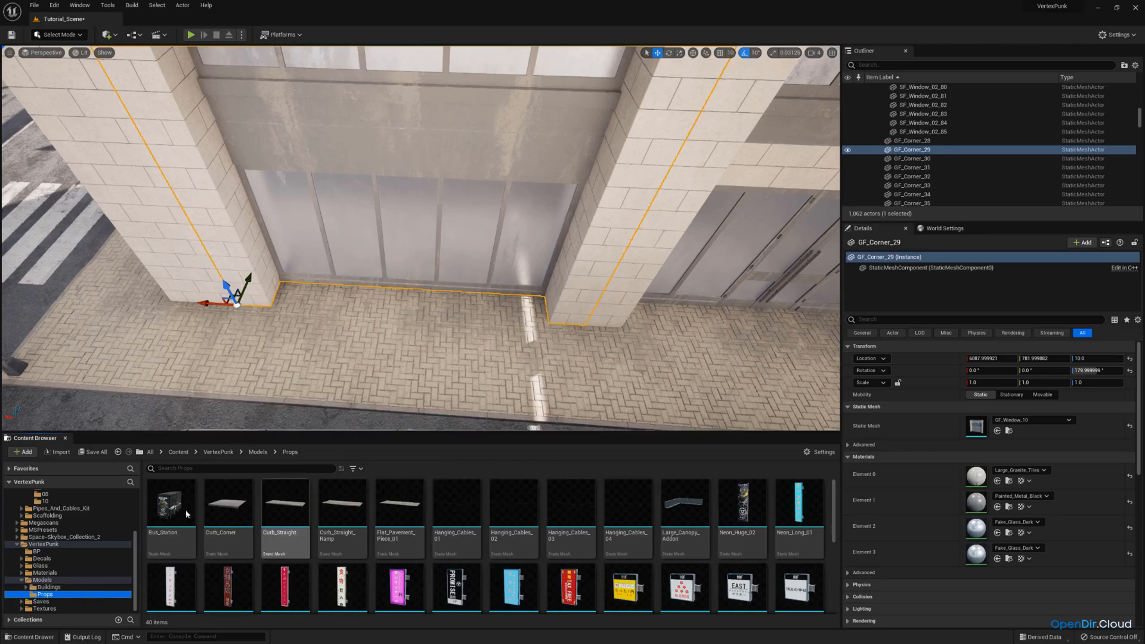
pyautogui.moveTo(399, 328); pyautogui.dragTo(399, 328)
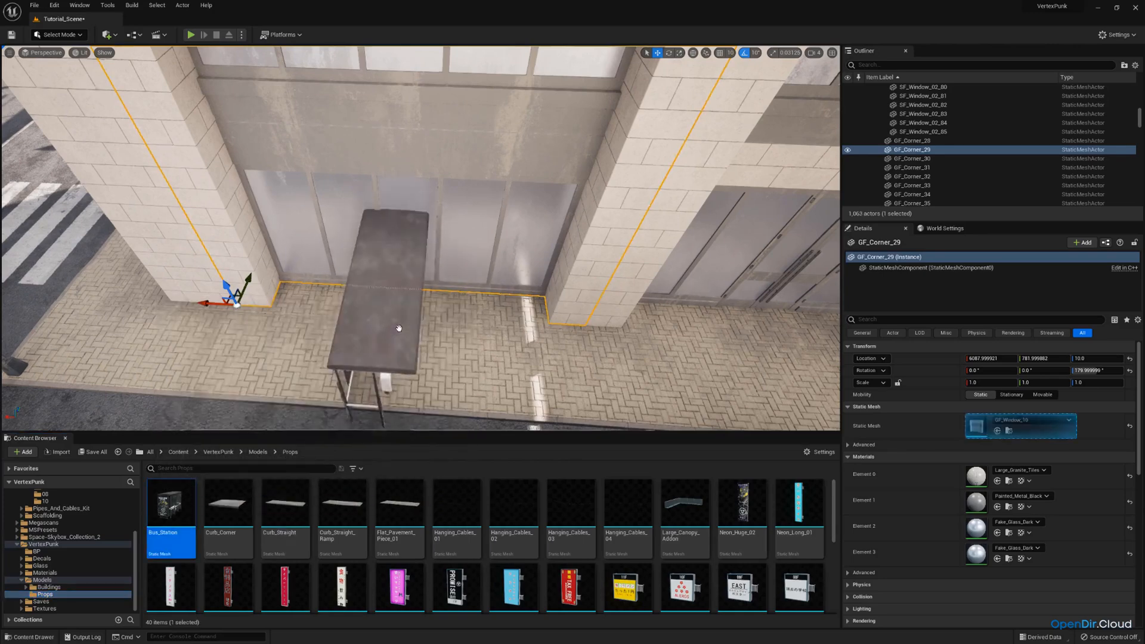
pyautogui.moveTo(419, 369); pyautogui.dragTo(357, 371)
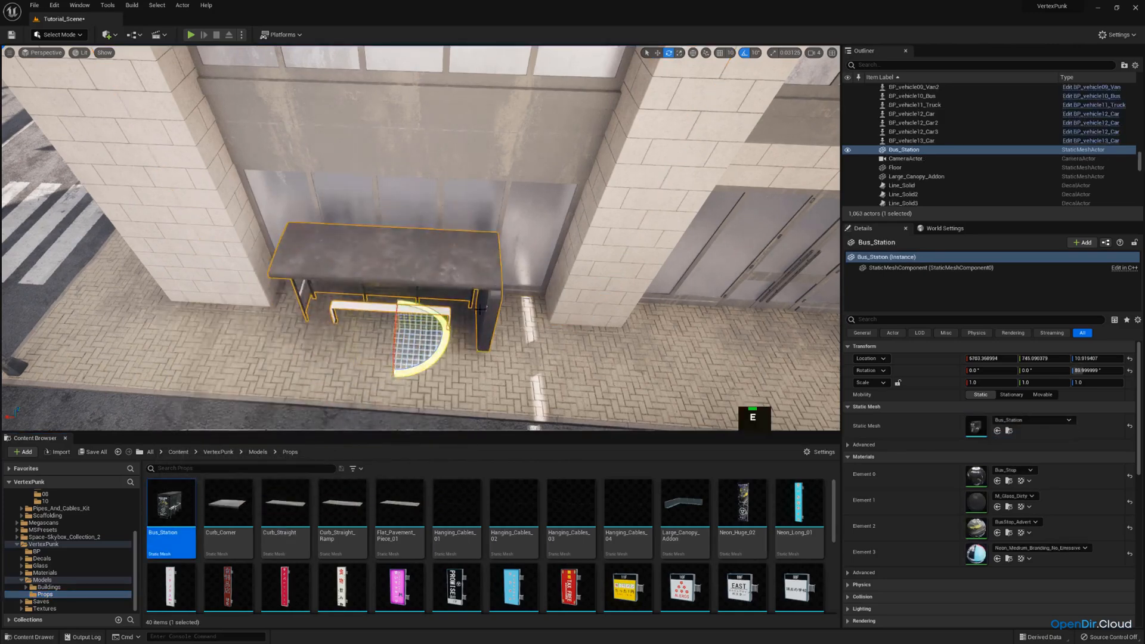
# Move the bus station back toward the building wall and shift it along the facade between the two pillars
pyautogui.moveTo(419, 334); pyautogui.dragTo(334, 325)
pyautogui.press('w')
pyautogui.moveTo(411, 262); pyautogui.dragTo(424, 257)
pyautogui.press('a')
pyautogui.moveTo(425, 258); pyautogui.dragTo(513, 257, button='right')
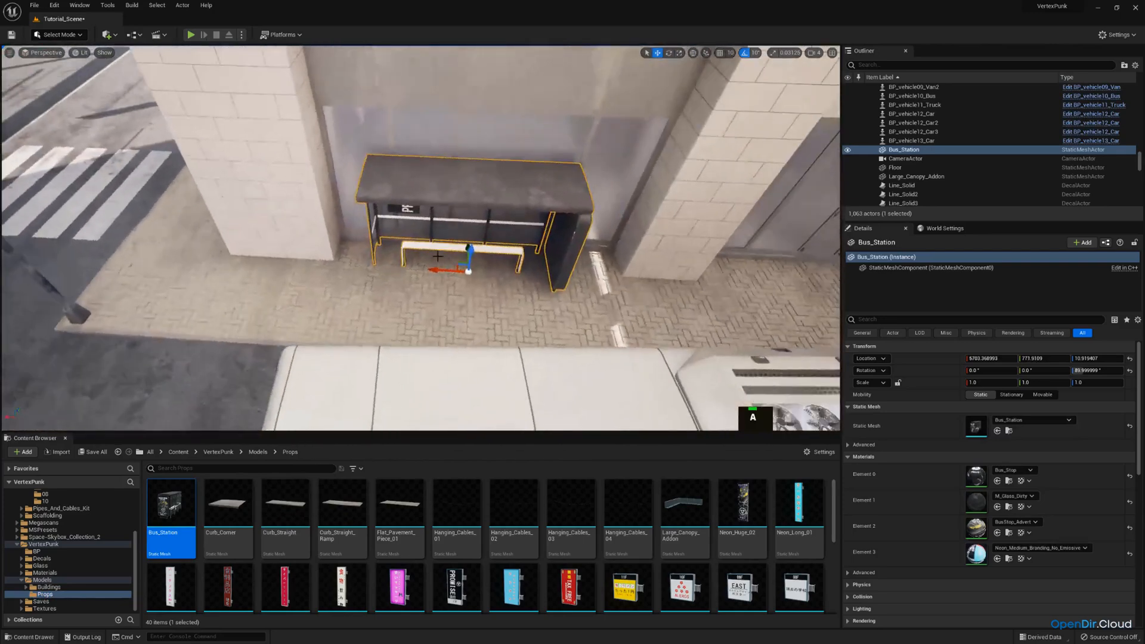
pyautogui.moveTo(444, 270); pyautogui.dragTo(455, 270)
# Place a Trash_Can prop on the sidewalk beside the open end of the bus station
pyautogui.press('a')
pyautogui.press('q')
pyautogui.moveTo(454, 269); pyautogui.dragTo(521, 252, button='right')
pyautogui.press('e')
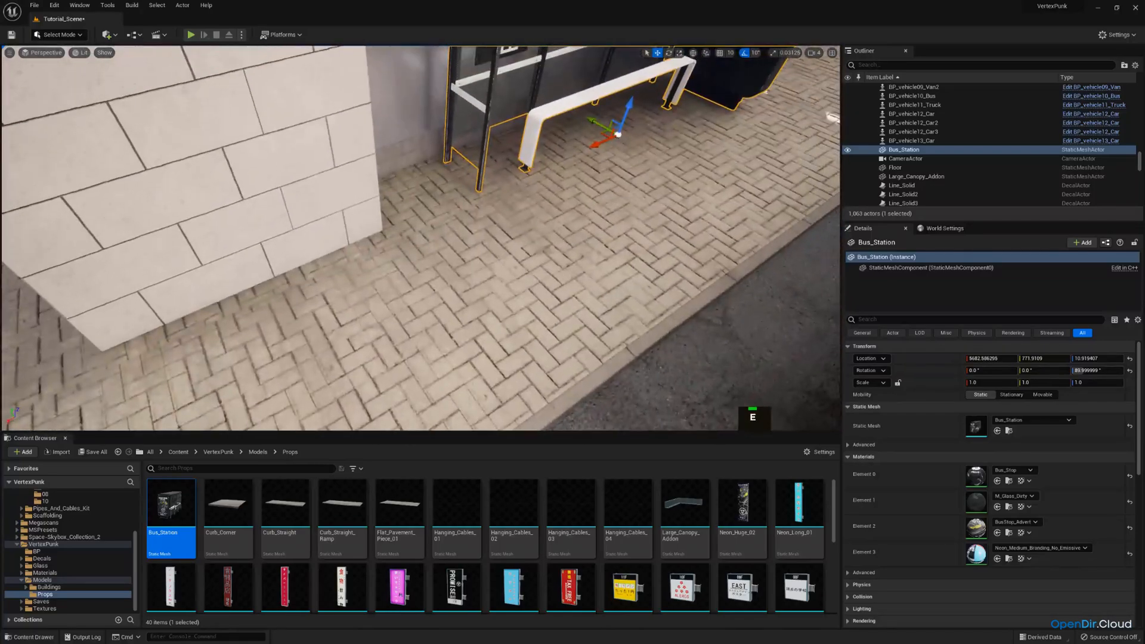
pyautogui.scroll(-5, 661, 528)
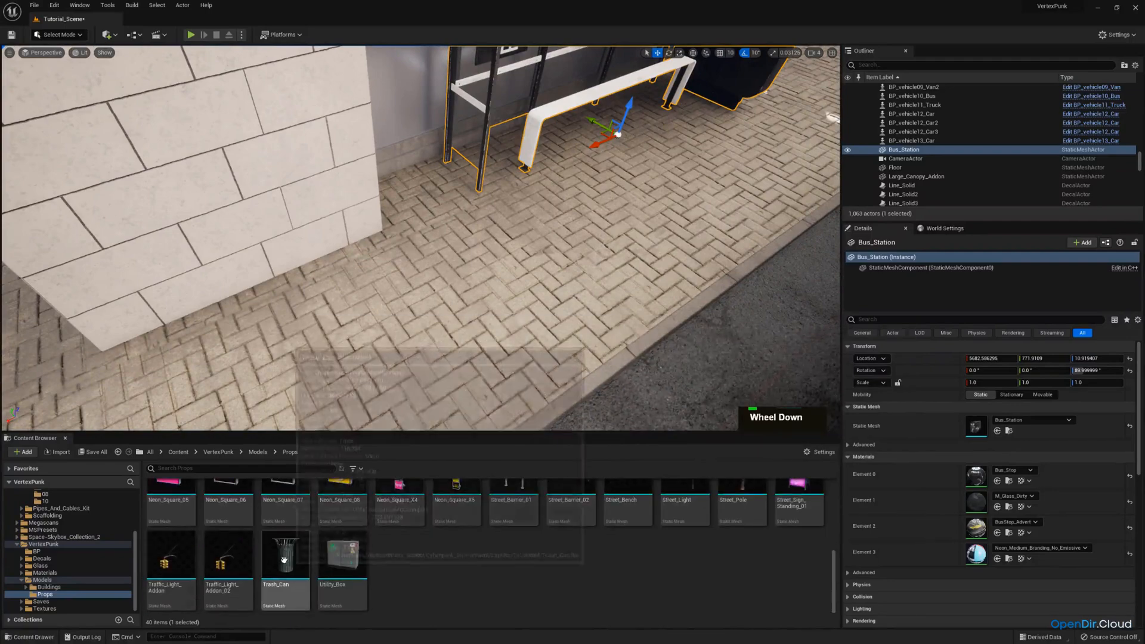
pyautogui.click(286, 570)
pyautogui.moveTo(409, 175); pyautogui.dragTo(429, 189)
pyautogui.moveTo(429, 188); pyautogui.dragTo(358, 195, button='right')
# Browse the remaining models in the Props folder and examine the dressed street through the CameraActor view
pyautogui.press('d')
pyautogui.press('w')
pyautogui.press('a')
pyautogui.scroll(2, 676, 519)
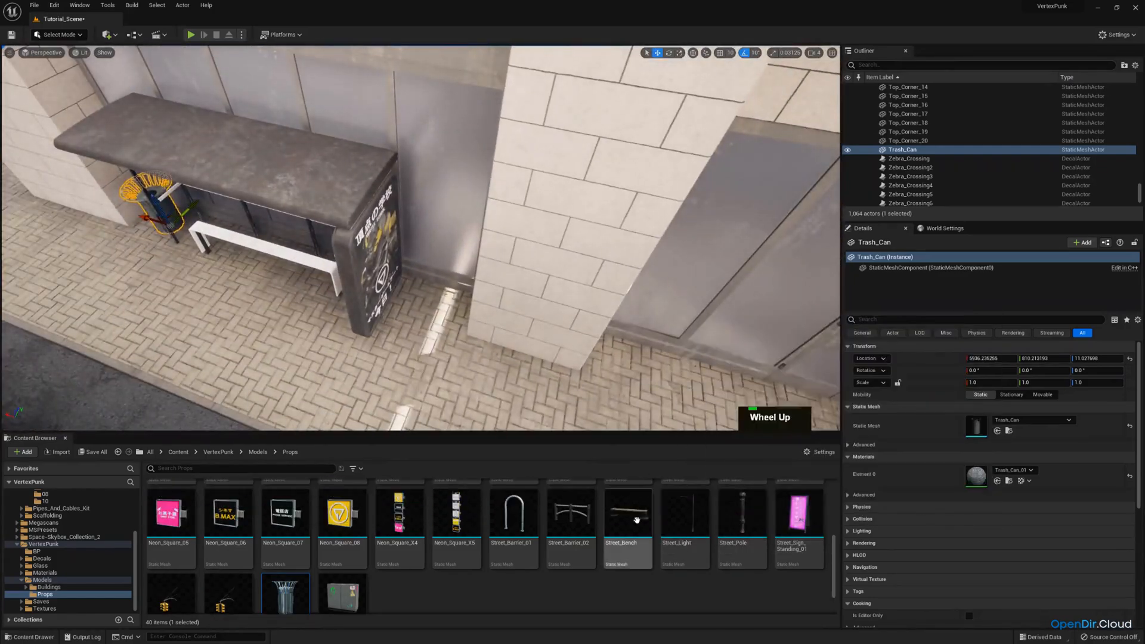
pyautogui.scroll(2, 542, 527)
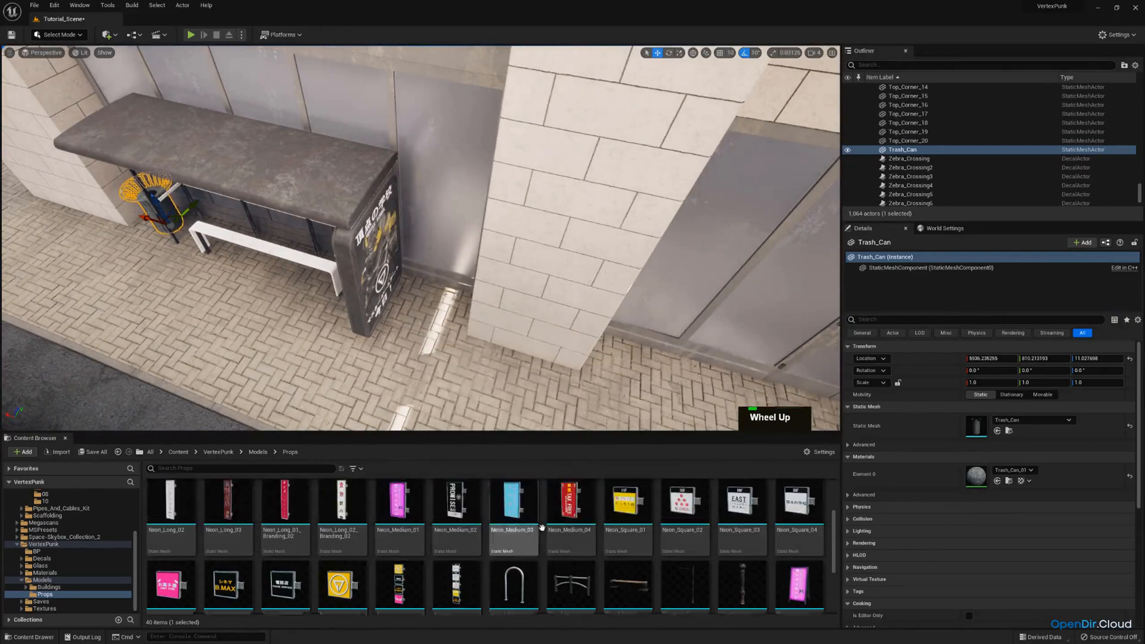
pyautogui.scroll(2, 541, 528)
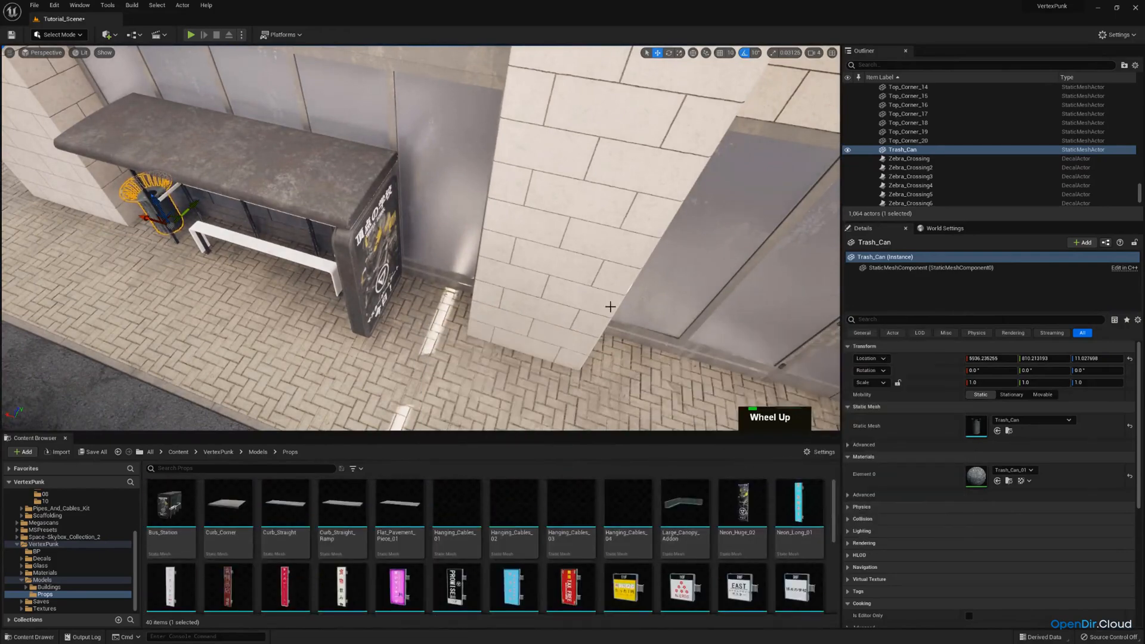
pyautogui.press('s')
pyautogui.moveTo(610, 306); pyautogui.dragTo(610, 306, button='right')
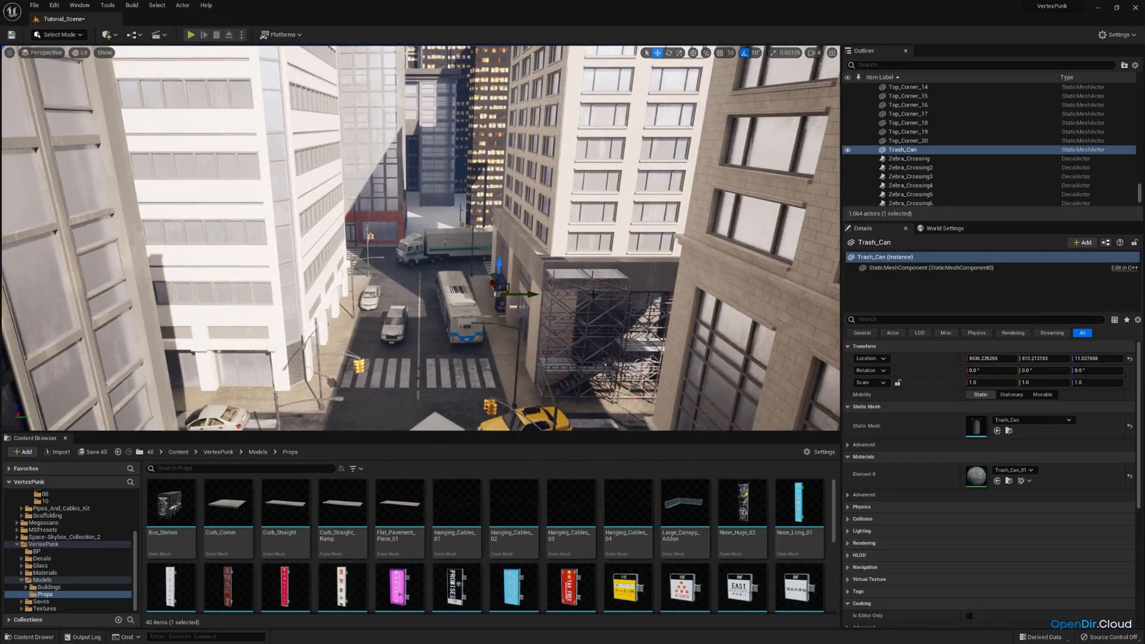
pyautogui.press('s')
pyautogui.moveTo(568, 189); pyautogui.dragTo(464, 168, button='right')
pyautogui.click(45, 53)
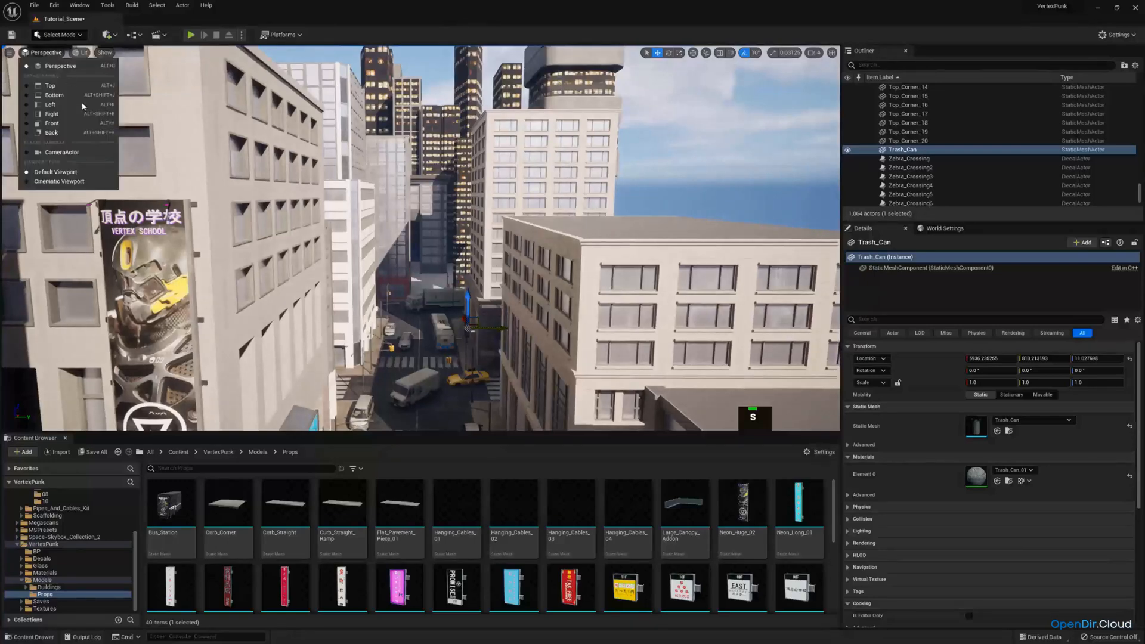
pyautogui.click(90, 153)
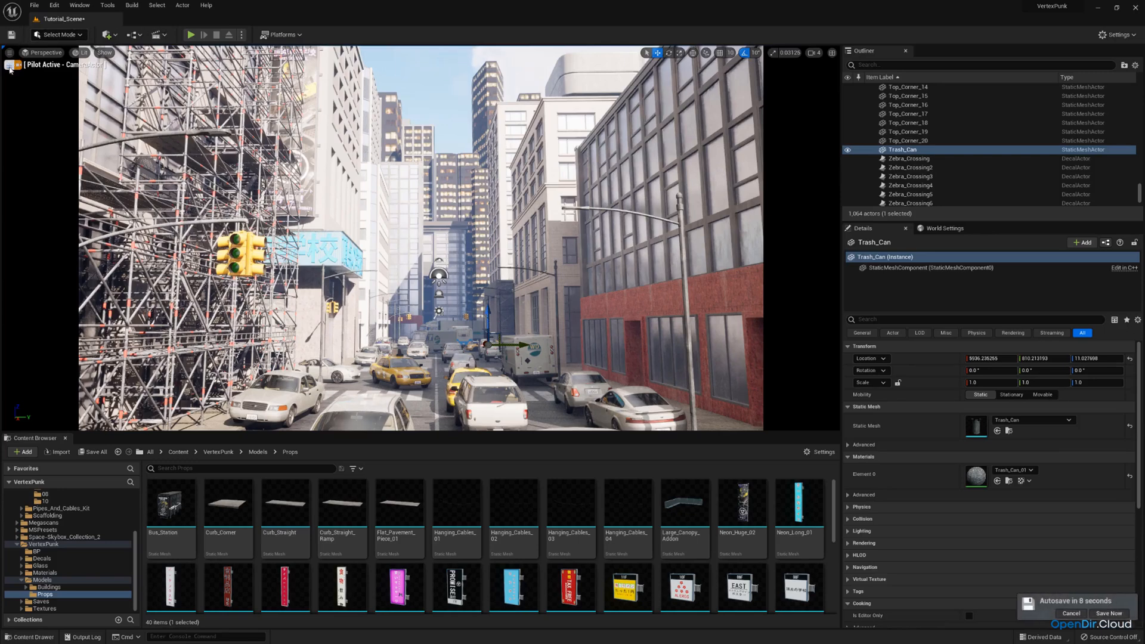
# Save the Tutorial_Scene level and stop piloting the CameraActor
pyautogui.click(93, 452)
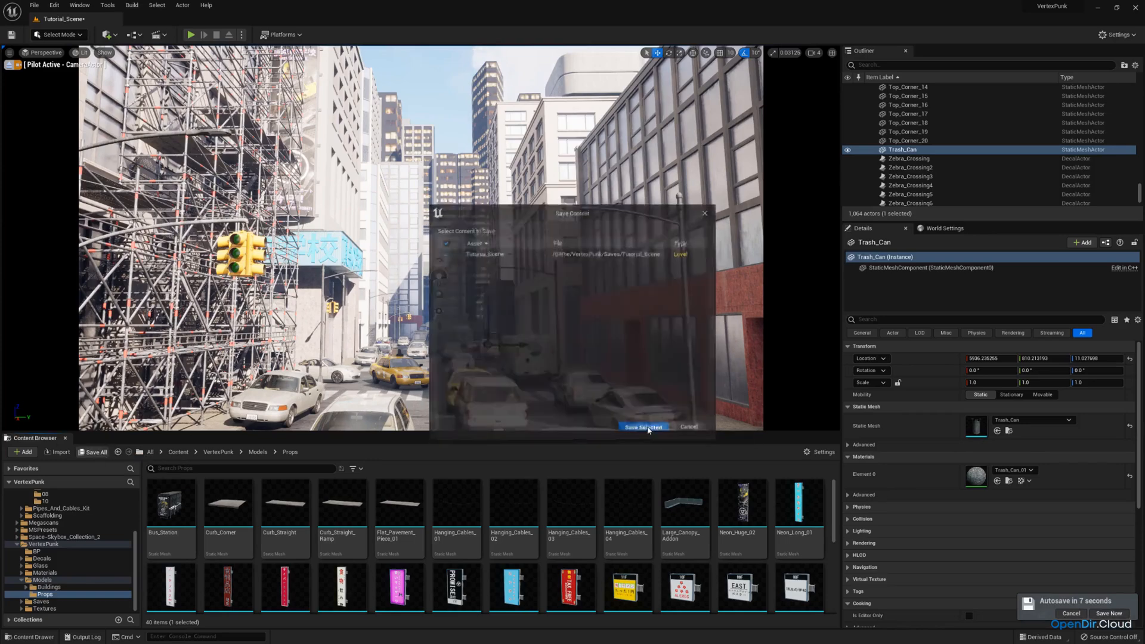
pyautogui.click(643, 427)
pyautogui.click(9, 65)
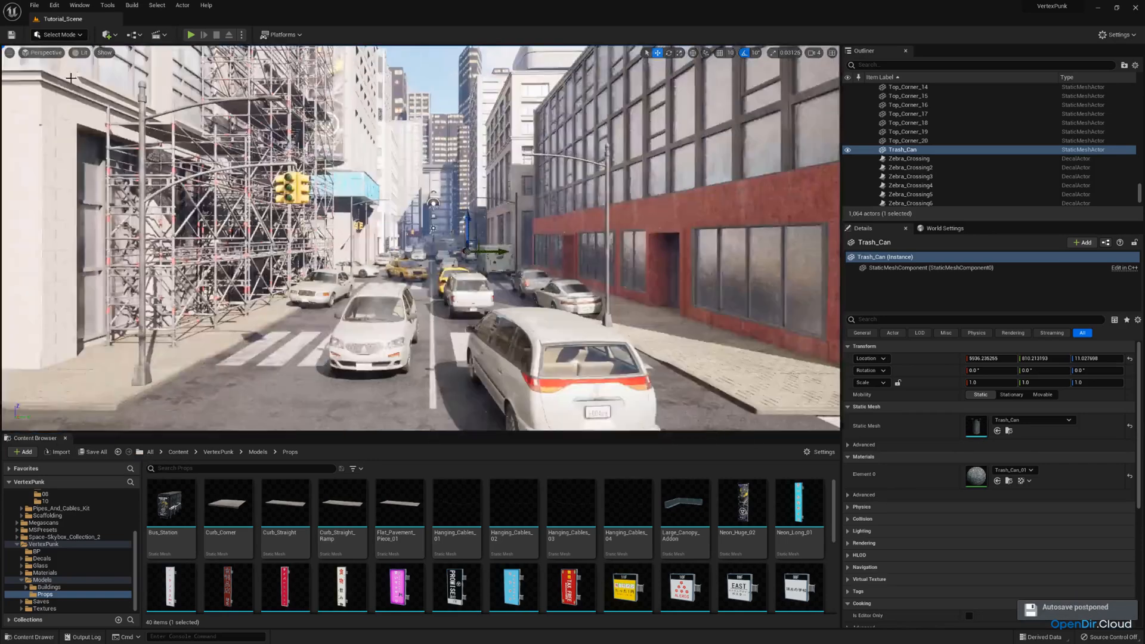
# Place the Hanging_Cables_01 prop high above the street and rotate it to -90° so it spans between the buildings
pyautogui.press('w')
pyautogui.moveTo(457, 225); pyautogui.dragTo(456, 225, button='right')
pyautogui.press('e')
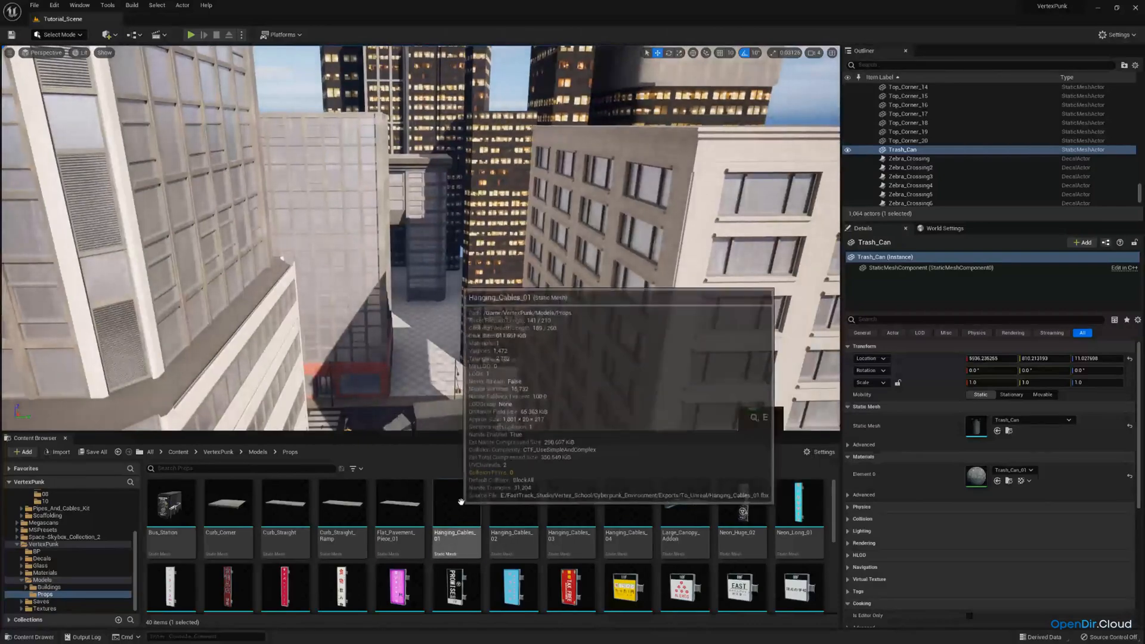
pyautogui.moveTo(461, 502); pyautogui.dragTo(611, 313)
pyautogui.press('s')
pyautogui.moveTo(609, 313); pyautogui.dragTo(610, 312, button='right')
pyautogui.press('e')
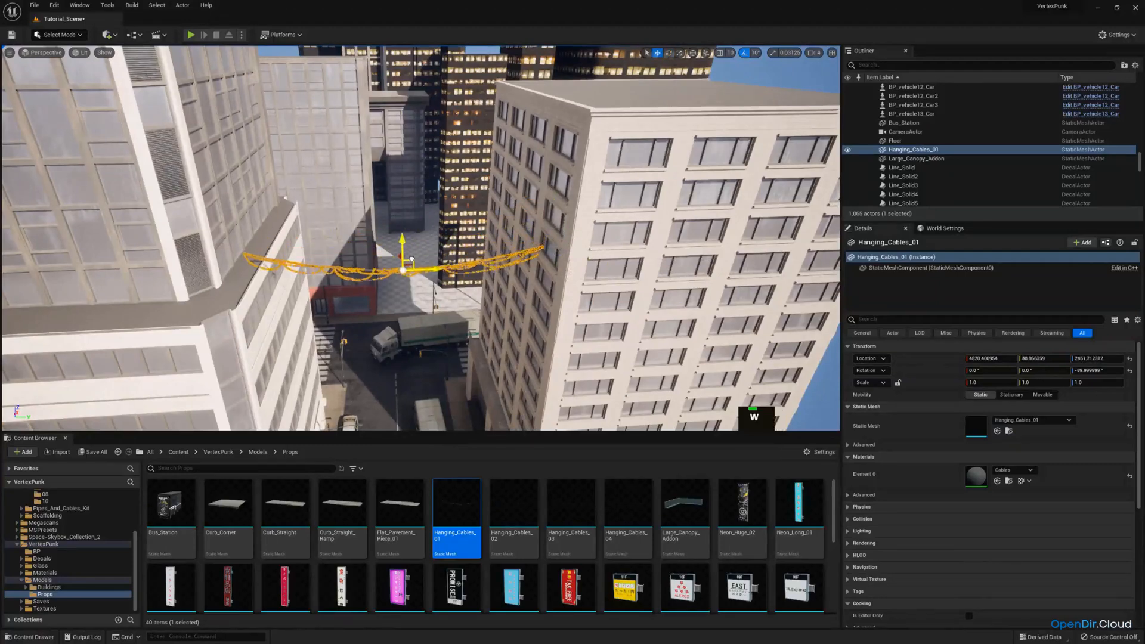
# Tilt the hanging cables to -10° and raise them to a height of about 2681, with rotation snapping turned off
pyautogui.moveTo(396, 262); pyautogui.dragTo(397, 262, button='right')
pyautogui.press('e')
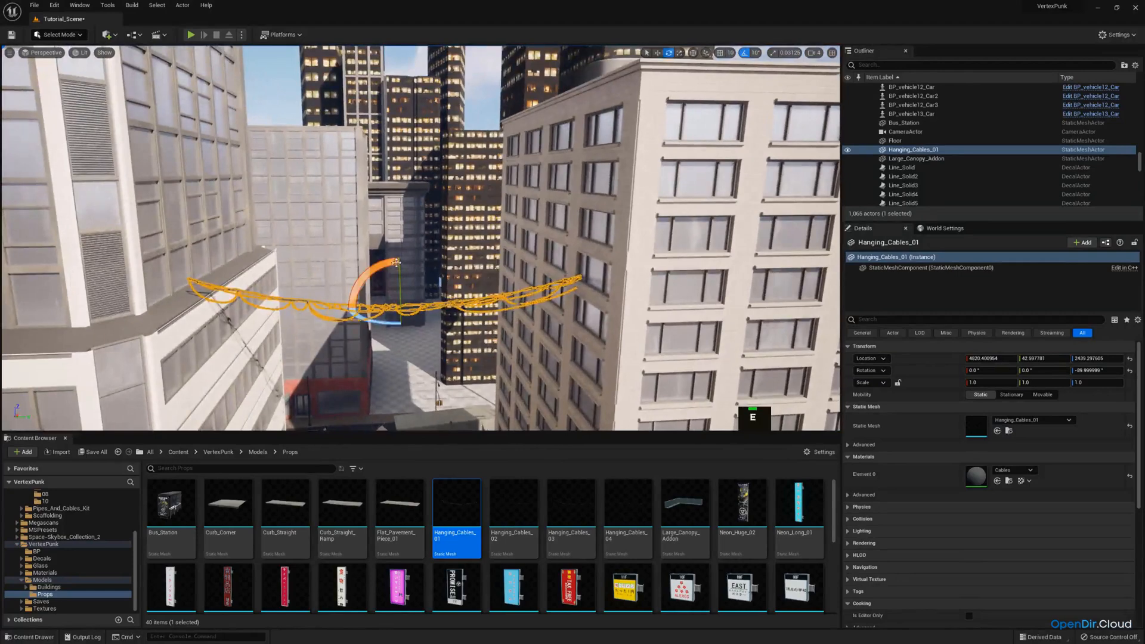
pyautogui.click(747, 55)
pyautogui.press('w')
pyautogui.moveTo(404, 215); pyautogui.dragTo(404, 230)
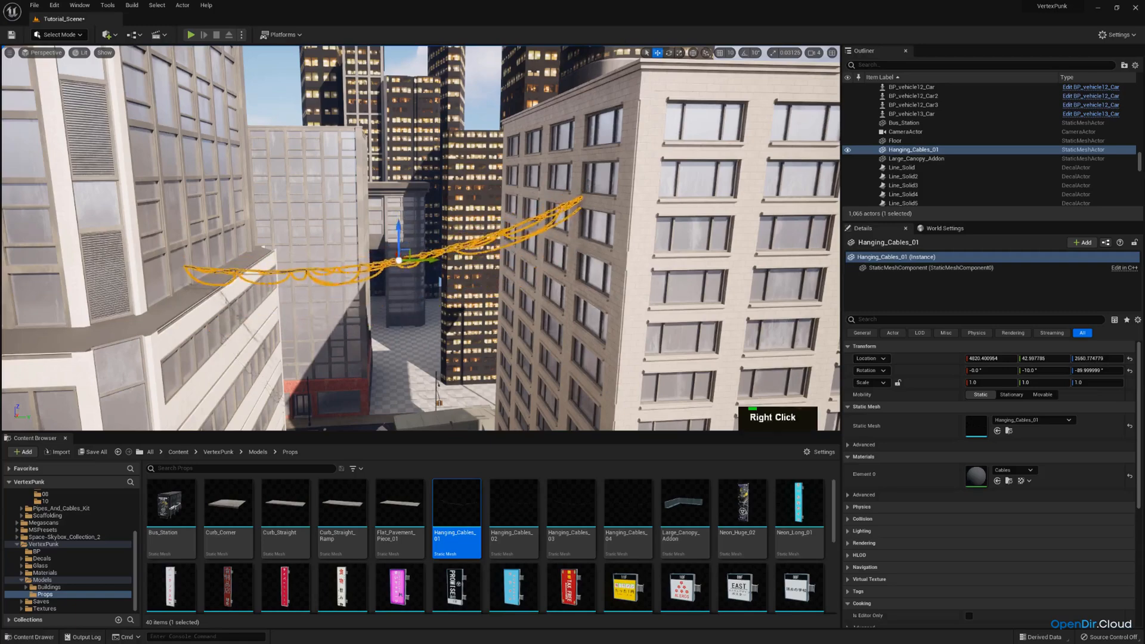
pyautogui.moveTo(404, 230); pyautogui.dragTo(400, 289, button='right')
# Turn the hanging cables to about -77° around the vertical axis and shift them along the street to about X 4617
pyautogui.press('a')
pyautogui.press('d')
pyautogui.moveTo(433, 217); pyautogui.dragTo(433, 218, button='right')
pyautogui.press('e')
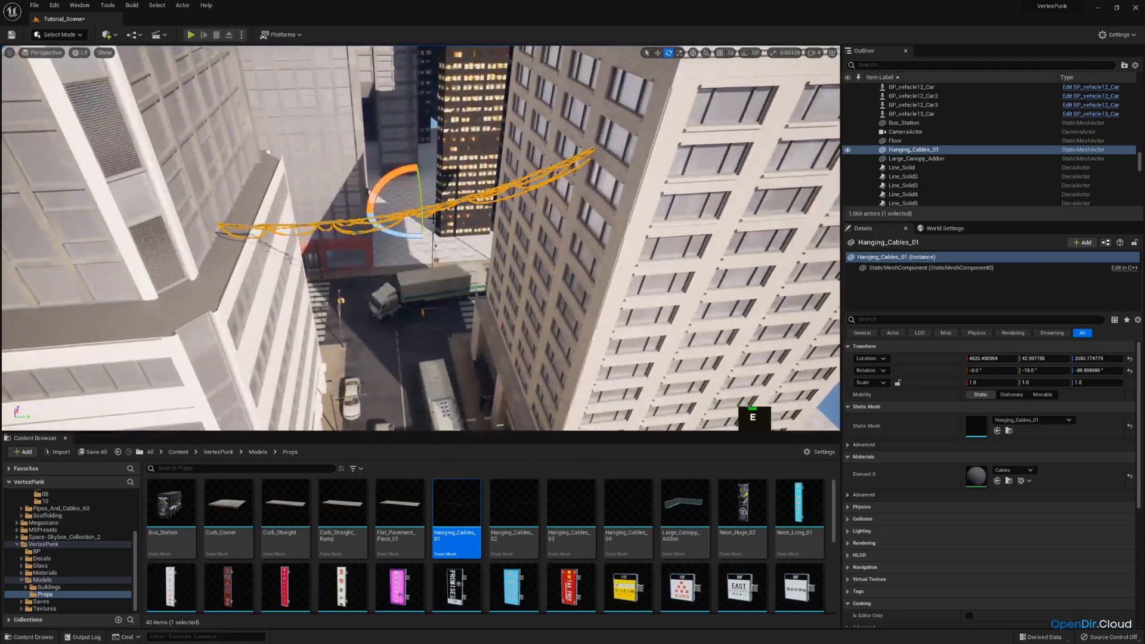
pyautogui.moveTo(408, 233); pyautogui.dragTo(379, 231)
pyautogui.press('w')
pyautogui.moveTo(394, 239); pyautogui.dragTo(346, 307, button='right')
pyautogui.press('d')
pyautogui.moveTo(443, 154); pyautogui.dragTo(393, 172)
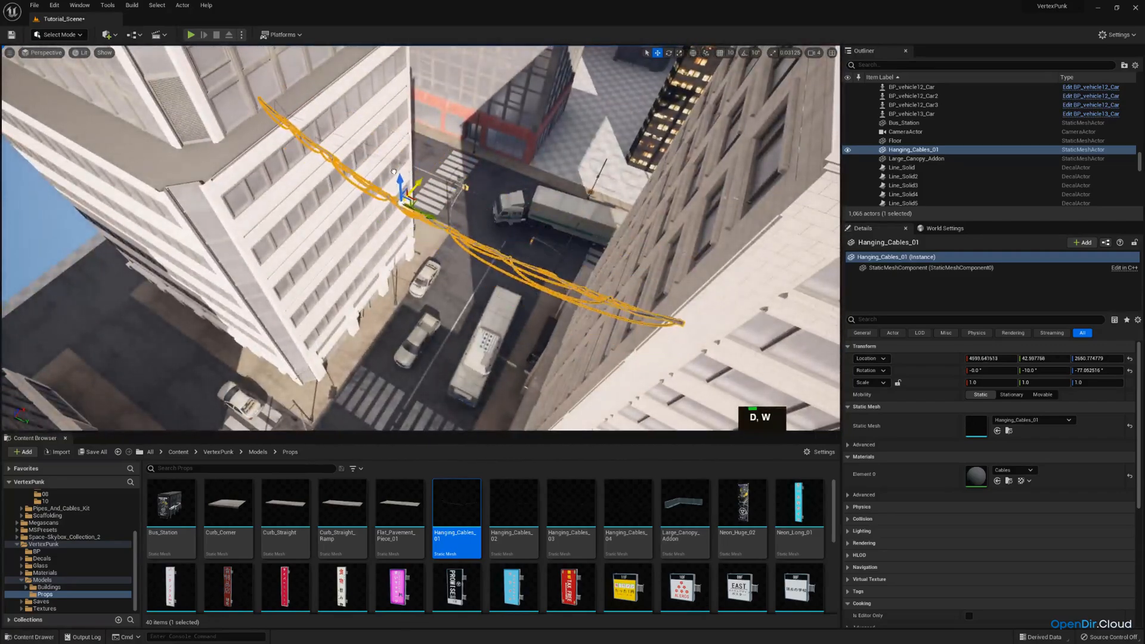
pyautogui.moveTo(402, 229); pyautogui.dragTo(459, 216, button='right')
pyautogui.press('d')
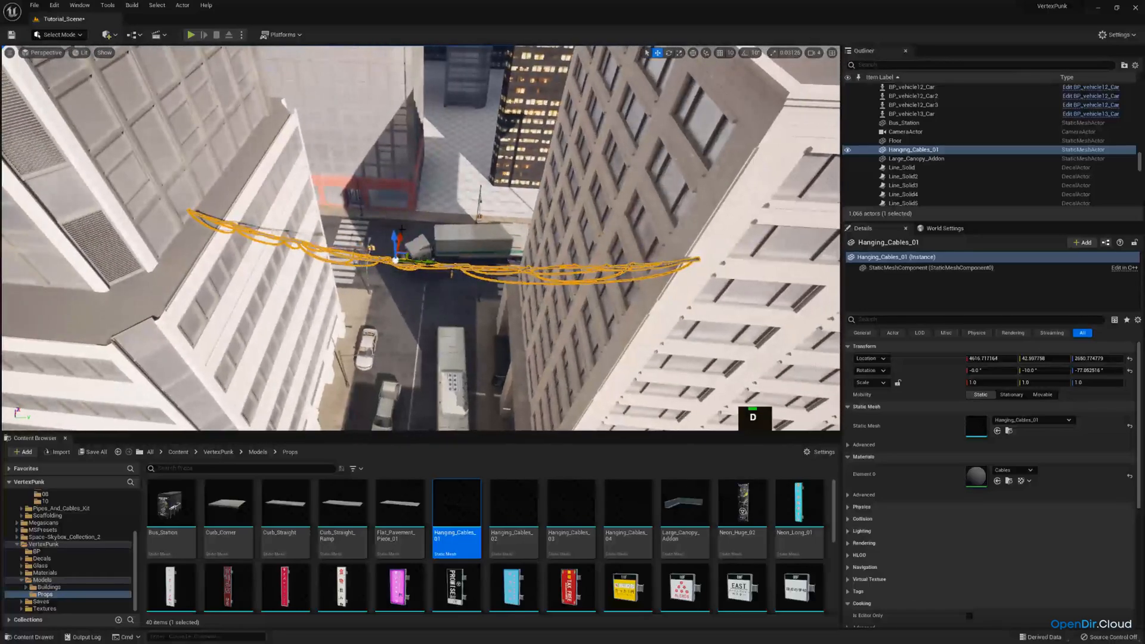
# Stretch the hanging cables to an X scale of about 1.17 and recenter them between the two facades
pyautogui.moveTo(402, 213); pyautogui.dragTo(402, 212)
pyautogui.press('a')
pyautogui.moveTo(403, 212); pyautogui.dragTo(406, 166, button='right')
pyautogui.press('r')
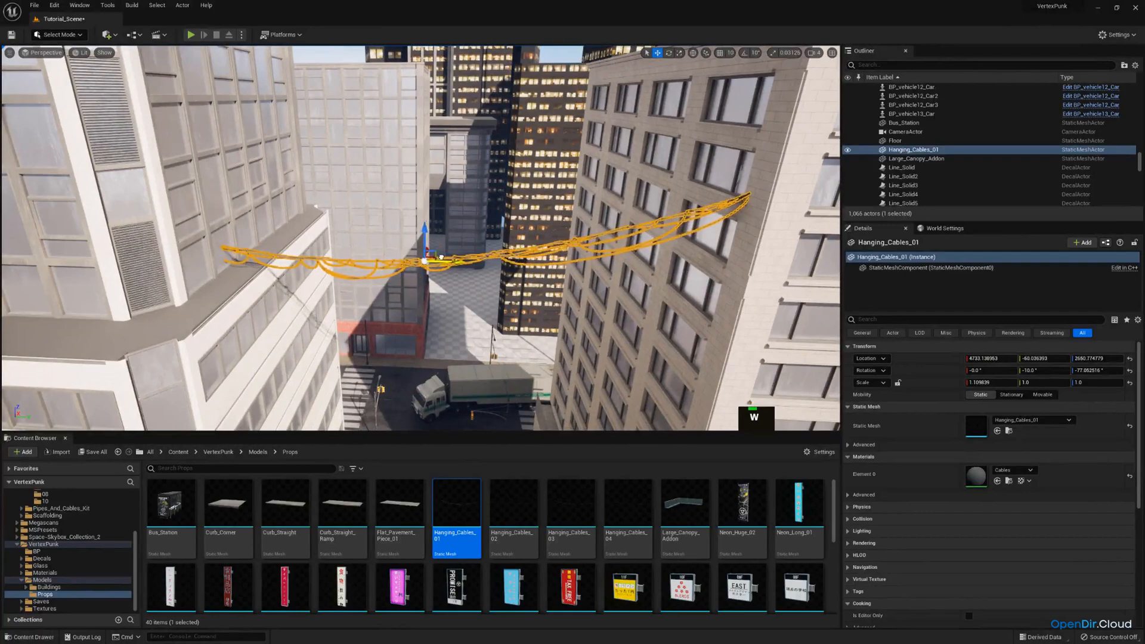
pyautogui.moveTo(444, 217); pyautogui.dragTo(400, 267, button='right')
# Turn the hanging cables to about -80.5° and check where both ends meet the building walls
pyautogui.press('s')
pyautogui.press('e')
pyautogui.press('d')
pyautogui.moveTo(408, 217); pyautogui.dragTo(408, 220)
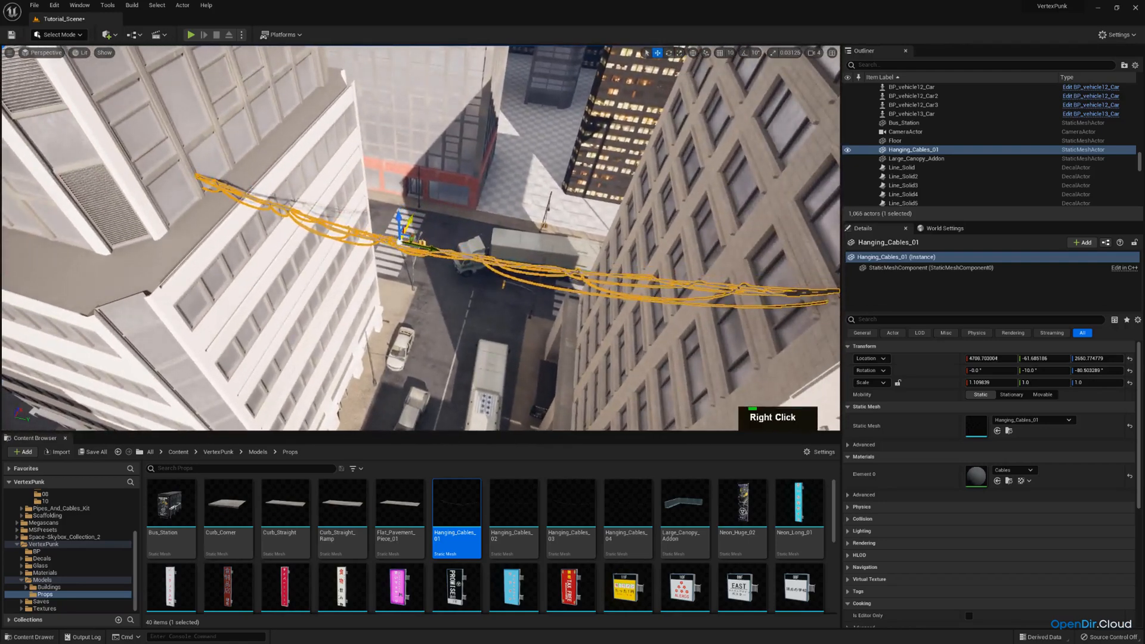
pyautogui.moveTo(407, 220); pyautogui.dragTo(543, 152, button='right')
pyautogui.press('a')
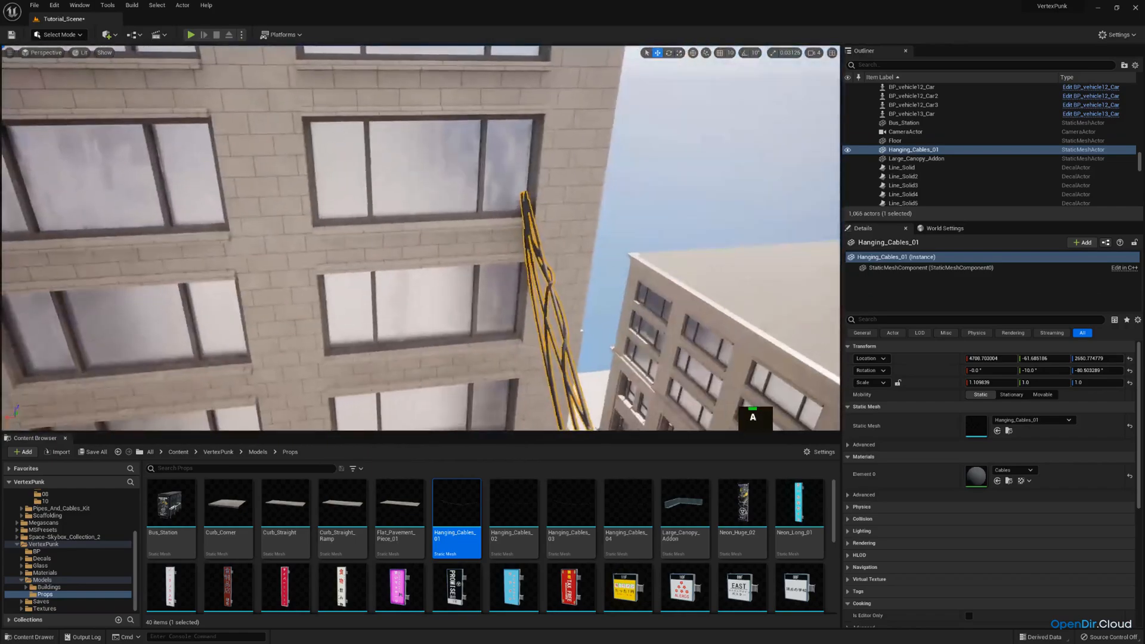
pyautogui.press('s')
pyautogui.moveTo(539, 192); pyautogui.dragTo(56, 53, button='right')
pyautogui.press('a')
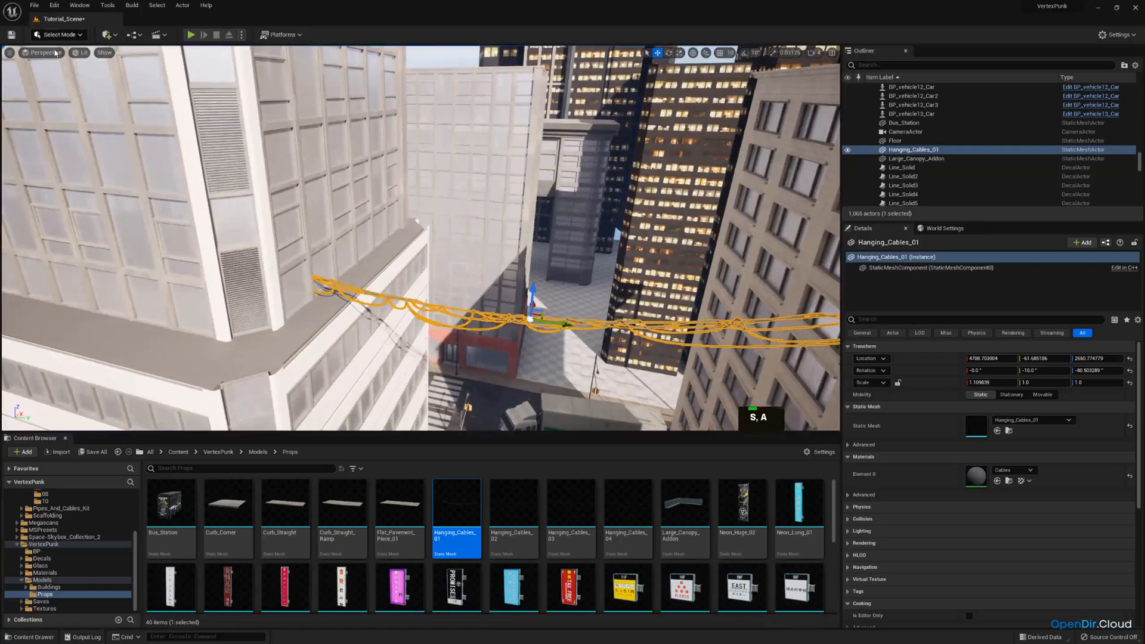
# Check the hanging cables through the CameraActor in game view, then return to the free perspective view
pyautogui.click(47, 53)
pyautogui.doubleClick(94, 156)
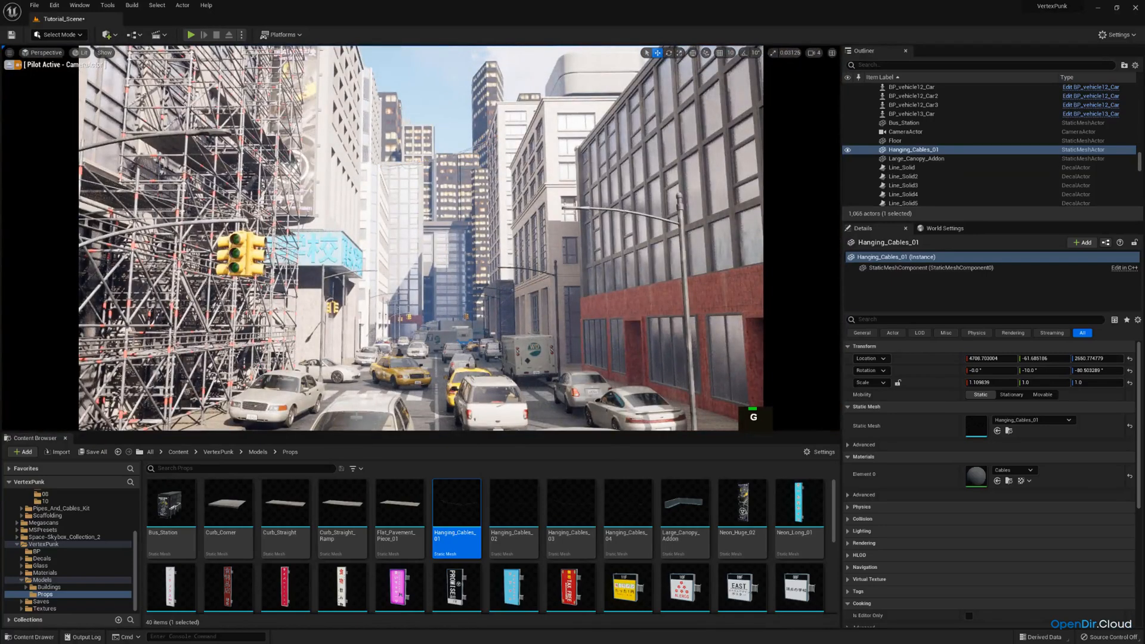
pyautogui.press('g')
pyautogui.click(10, 66)
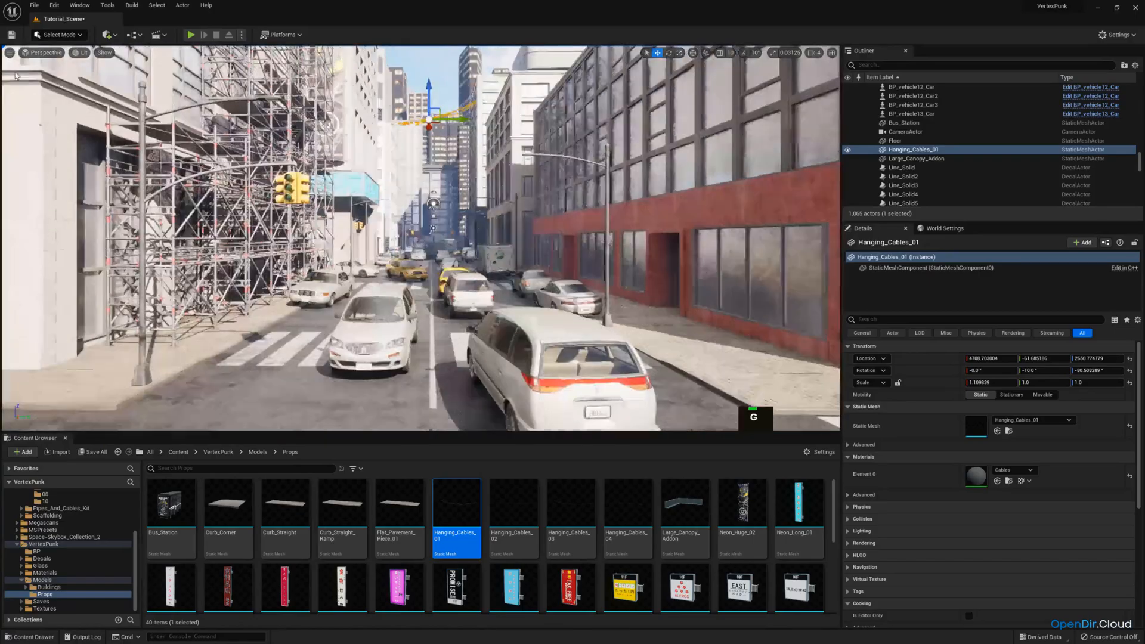
# Place the Hanging_Cables_02 prop above the street near the intersection and rotate it to about -88.5°
pyautogui.moveTo(288, 179); pyautogui.dragTo(308, 220, button='right')
pyautogui.press('w')
pyautogui.press('d')
pyautogui.press('a')
pyautogui.press('s')
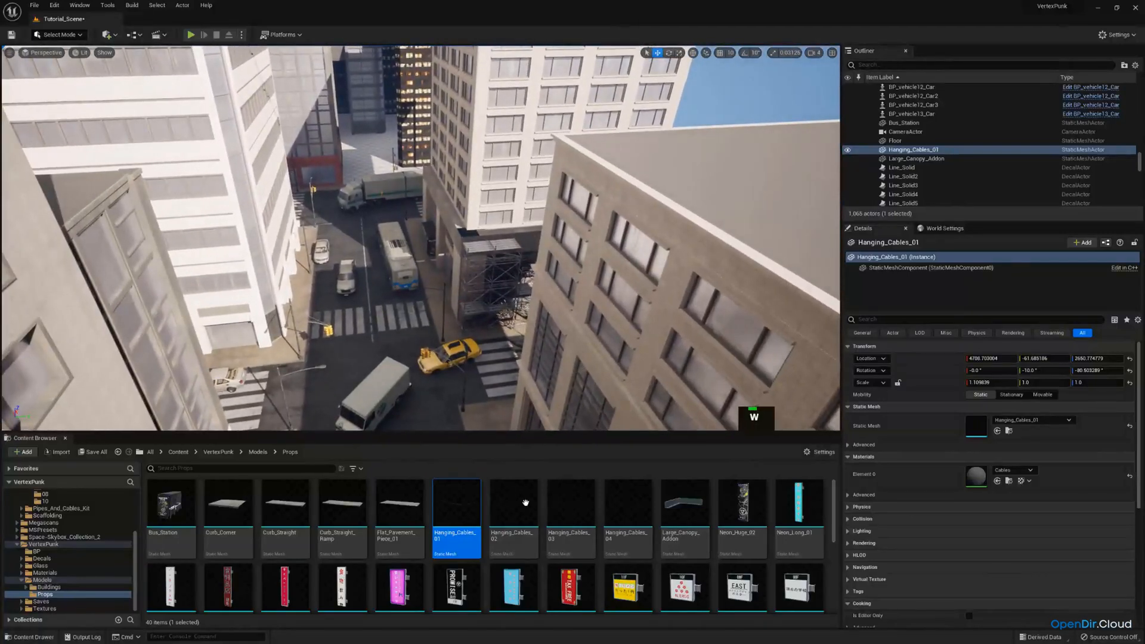
pyautogui.moveTo(523, 499); pyautogui.dragTo(602, 308)
pyautogui.press('e')
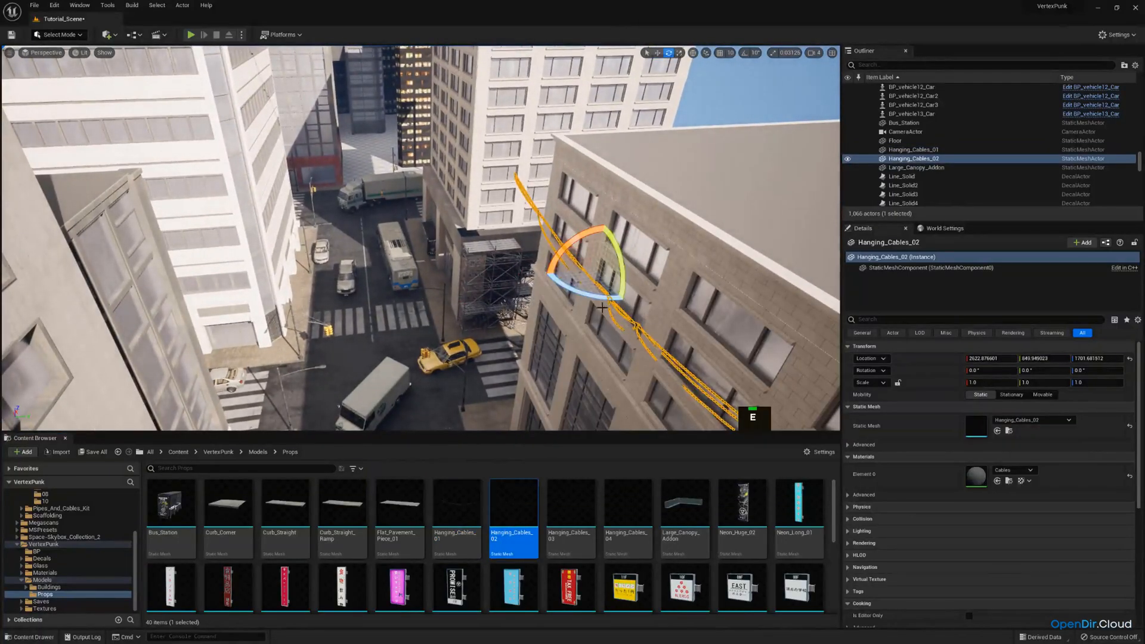
pyautogui.moveTo(592, 260); pyautogui.dragTo(621, 244, button='right')
# Move the second set of cables across the street so it spans between the opposite facades
pyautogui.press('w')
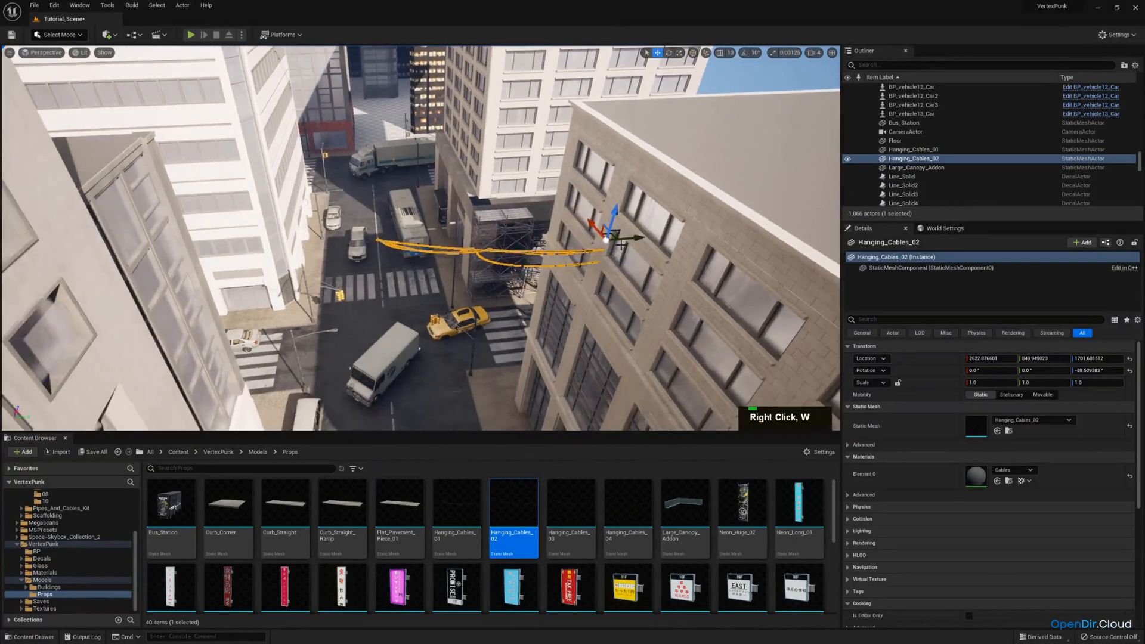
pyautogui.moveTo(627, 239); pyautogui.dragTo(419, 241)
pyautogui.press('q')
pyautogui.moveTo(419, 241); pyautogui.dragTo(391, 217, button='right')
pyautogui.press('d')
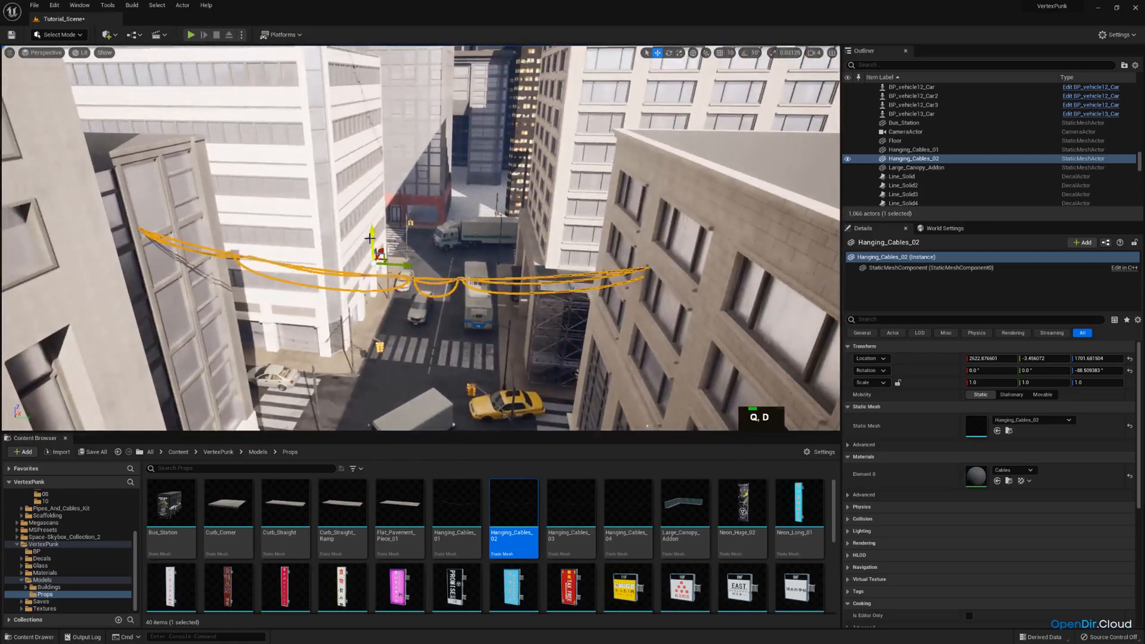
# Raise the second set of cables to a height of about 1911 and align its ends with the building walls
pyautogui.moveTo(375, 238); pyautogui.dragTo(365, 167)
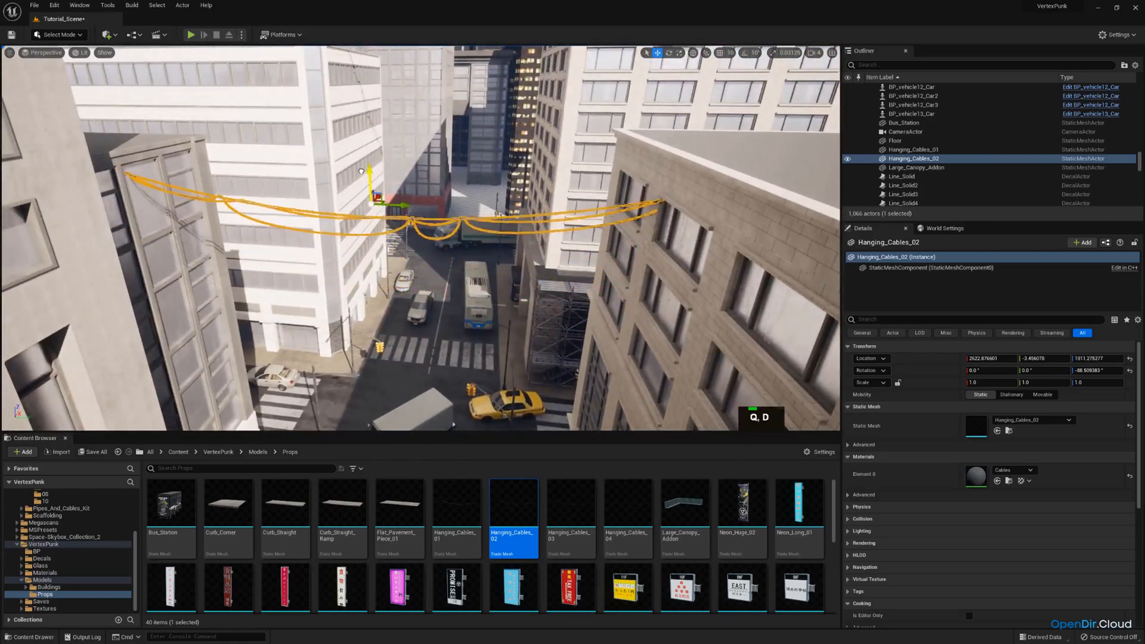
pyautogui.press('e')
pyautogui.moveTo(365, 167); pyautogui.dragTo(313, 165, button='right')
pyautogui.press('d')
pyautogui.moveTo(529, 203); pyautogui.dragTo(520, 206)
pyautogui.press('q')
pyautogui.press('a')
pyautogui.moveTo(466, 214); pyautogui.dragTo(471, 215, button='right')
pyautogui.press('w')
# Duplicate the second set of cables, lower the copy to about 1791, tilt it about -9° and turn it to about -96.5°
pyautogui.hotkey('ctrl', 'c')
pyautogui.hotkey('ctrl', 'v')
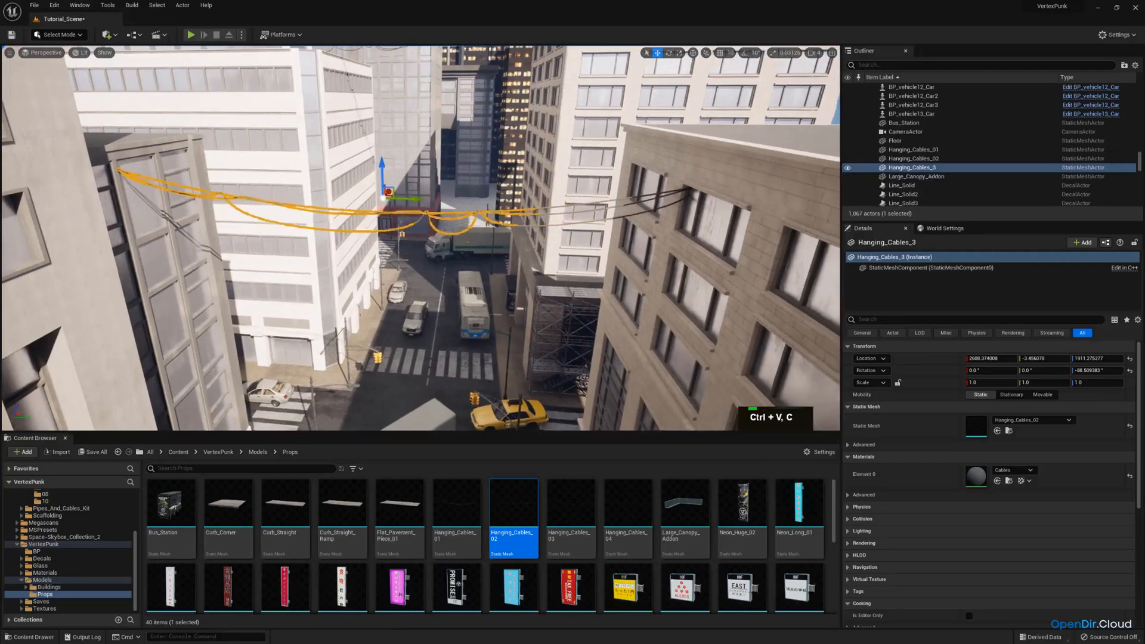
pyautogui.moveTo(382, 170)
pyautogui.mouseDown()
pyautogui.moveTo(383, 186)
pyautogui.moveTo(406, 174)
pyautogui.moveTo(397, 169)
pyautogui.mouseUp()
pyautogui.press('e')
pyautogui.moveTo(385, 211); pyautogui.dragTo(385, 214)
pyautogui.press('s')
pyautogui.moveTo(385, 214); pyautogui.dragTo(385, 213, button='right')
pyautogui.press('e')
pyautogui.press('e')
pyautogui.moveTo(292, 209); pyautogui.dragTo(302, 203)
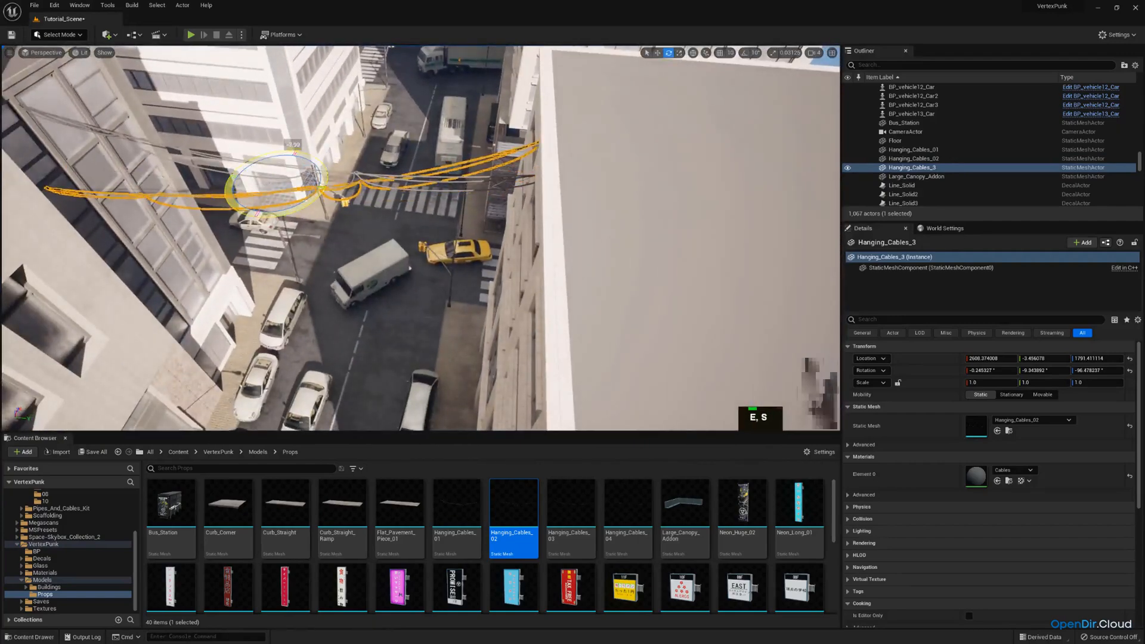
# Shift the duplicated cables along the street and turn them to about -94° so they cross between the facades
pyautogui.press('a')
pyautogui.moveTo(301, 218); pyautogui.dragTo(301, 220, button='right')
pyautogui.press('w')
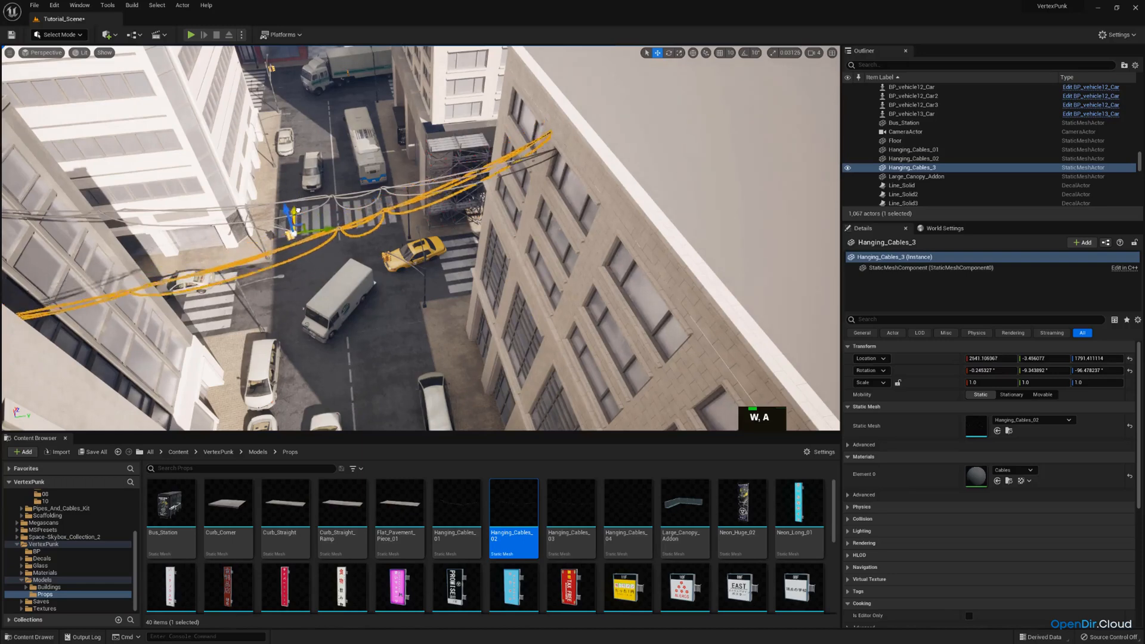
pyautogui.press('w')
pyautogui.press('d')
pyautogui.moveTo(301, 203); pyautogui.dragTo(316, 209, button='right')
pyautogui.press('q')
pyautogui.press('a')
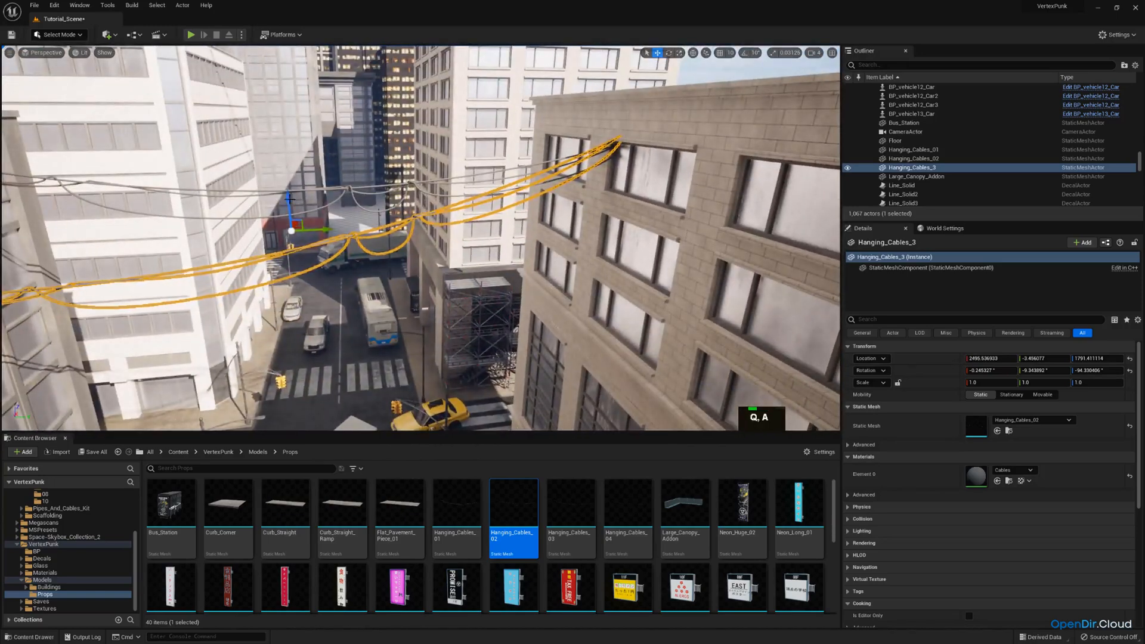
# Replace the duplicated cables' static mesh with Hanging_Cables_03 and adjust their placement between the buildings
pyautogui.click(571, 507)
pyautogui.moveTo(571, 507); pyautogui.dragTo(984, 426)
pyautogui.press('w')
pyautogui.press('d')
pyautogui.moveTo(513, 194); pyautogui.dragTo(498, 217, button='right')
pyautogui.press('w')
pyautogui.press('s')
pyautogui.press('w')
pyautogui.press('e')
pyautogui.click(498, 217)
pyautogui.press('d')
pyautogui.press('a')
# Duplicate the Hanging_Cables_02 actor and move the copy along the street toward the camera, to about X 1188
pyautogui.moveTo(308, 369); pyautogui.dragTo(309, 370, button='right')
pyautogui.moveTo(618, 101); pyautogui.dragTo(618, 102, button='right')
pyautogui.press('d')
pyautogui.hotkey('ctrl', 'c')
pyautogui.hotkey('ctrl', 'v')
pyautogui.moveTo(610, 105); pyautogui.dragTo(461, 206)
pyautogui.press('a')
pyautogui.moveTo(464, 210); pyautogui.dragTo(464, 210, button='right')
pyautogui.press('q')
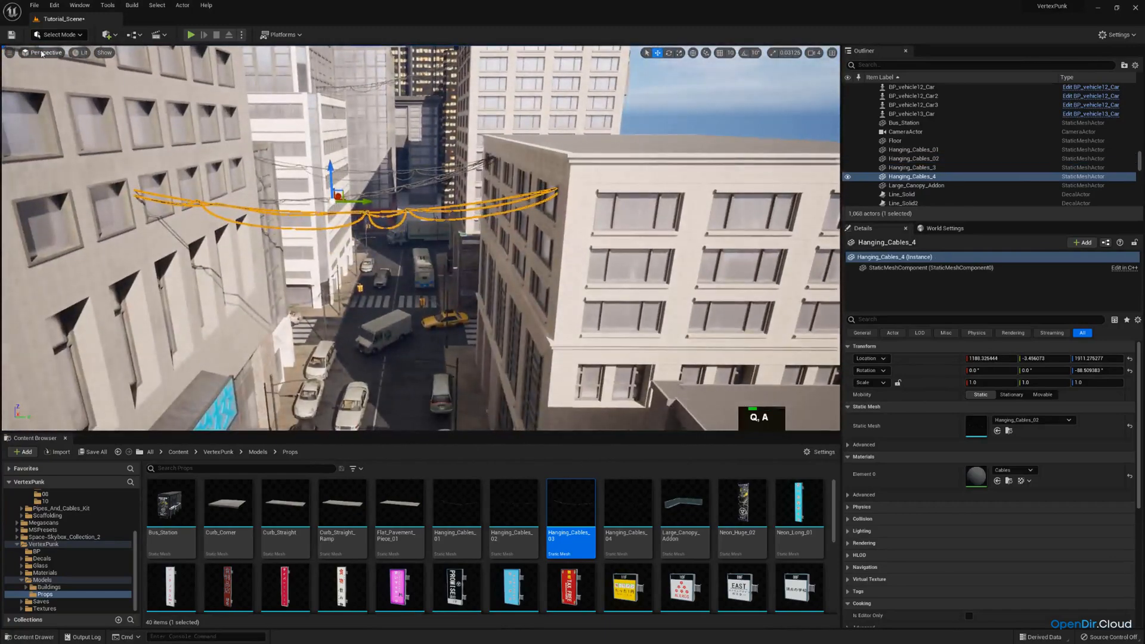
# Looking through the CameraActor, lower the newest cables to a height of about 878 and tilt them about 12° across the street
pyautogui.click(45, 53)
pyautogui.click(61, 155)
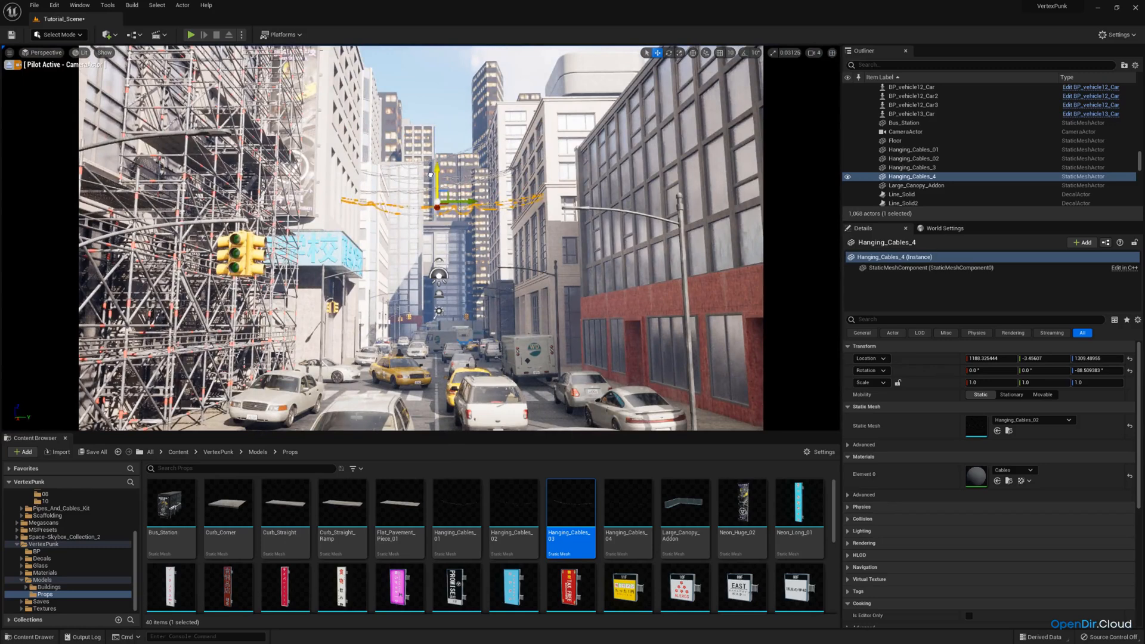
pyautogui.moveTo(430, 250); pyautogui.dragTo(436, 187)
pyautogui.press('w')
pyautogui.moveTo(431, 255)
pyautogui.mouseDown()
pyautogui.moveTo(398, 250)
pyautogui.moveTo(410, 251)
pyautogui.mouseUp()
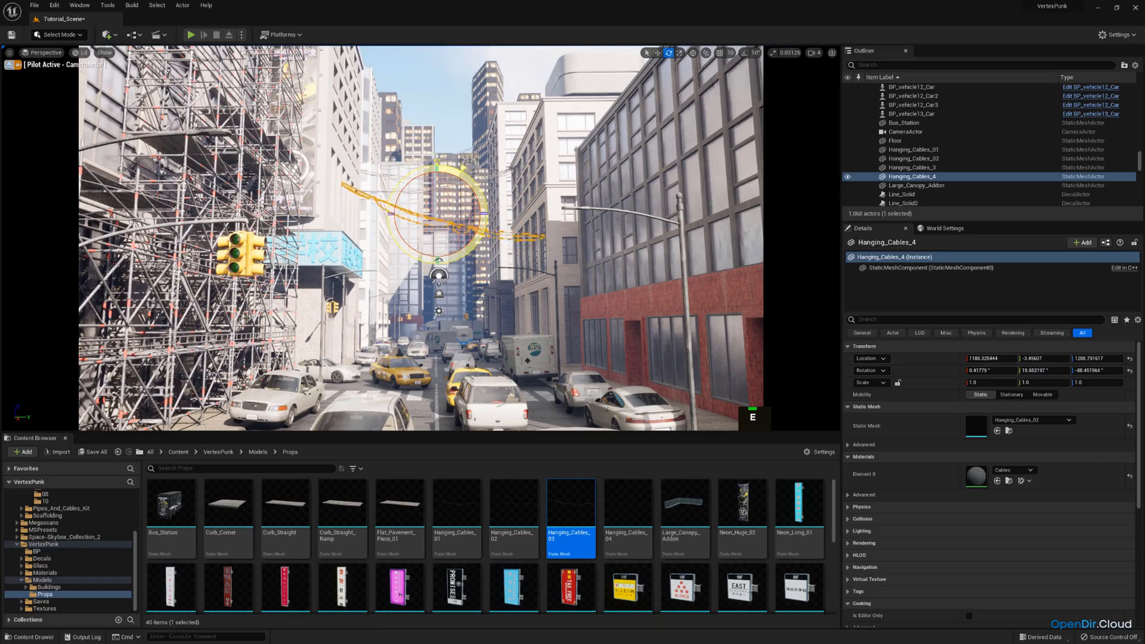
pyautogui.press('w')
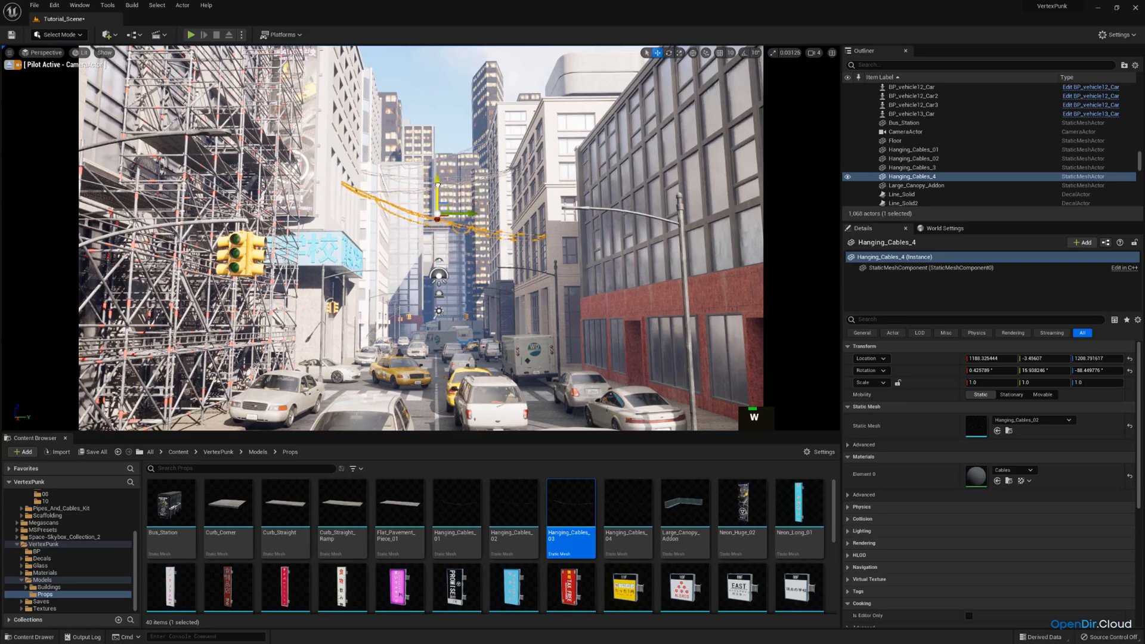
pyautogui.moveTo(437, 184); pyautogui.dragTo(434, 219)
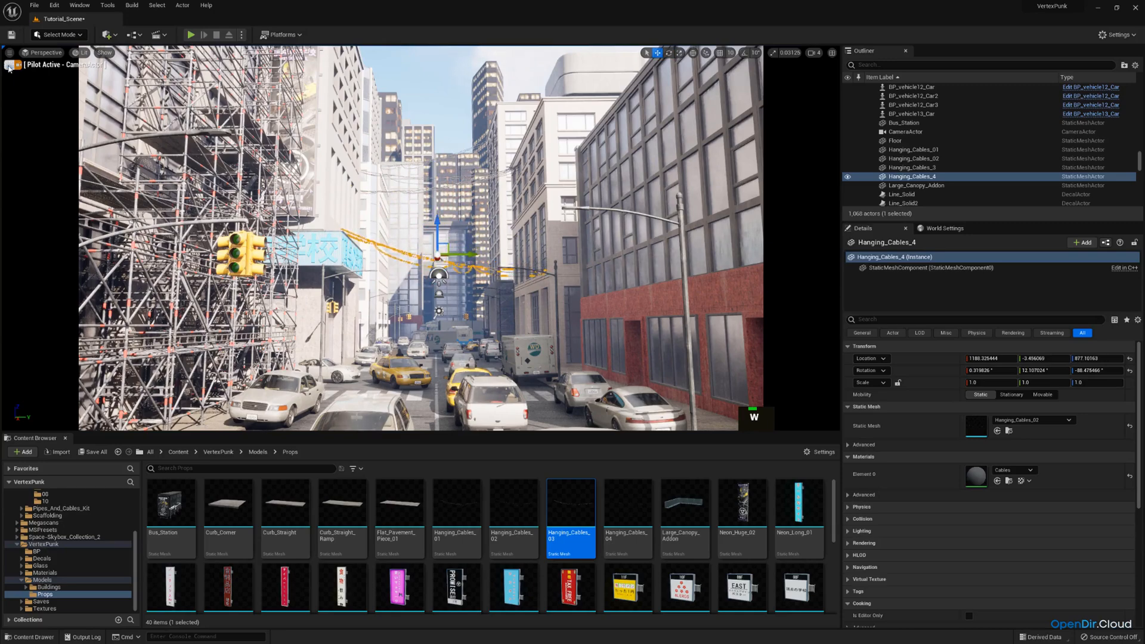
# Leave the camera view, move the newest cables along the street to about X 1099 and turn them to about -88°
pyautogui.click(9, 65)
pyautogui.press('w')
pyautogui.moveTo(298, 197); pyautogui.dragTo(275, 251, button='right')
pyautogui.moveTo(424, 268); pyautogui.dragTo(424, 373, button='right')
pyautogui.scroll(-2, 425, 268)
pyautogui.press('e')
pyautogui.moveTo(424, 293); pyautogui.dragTo(441, 294)
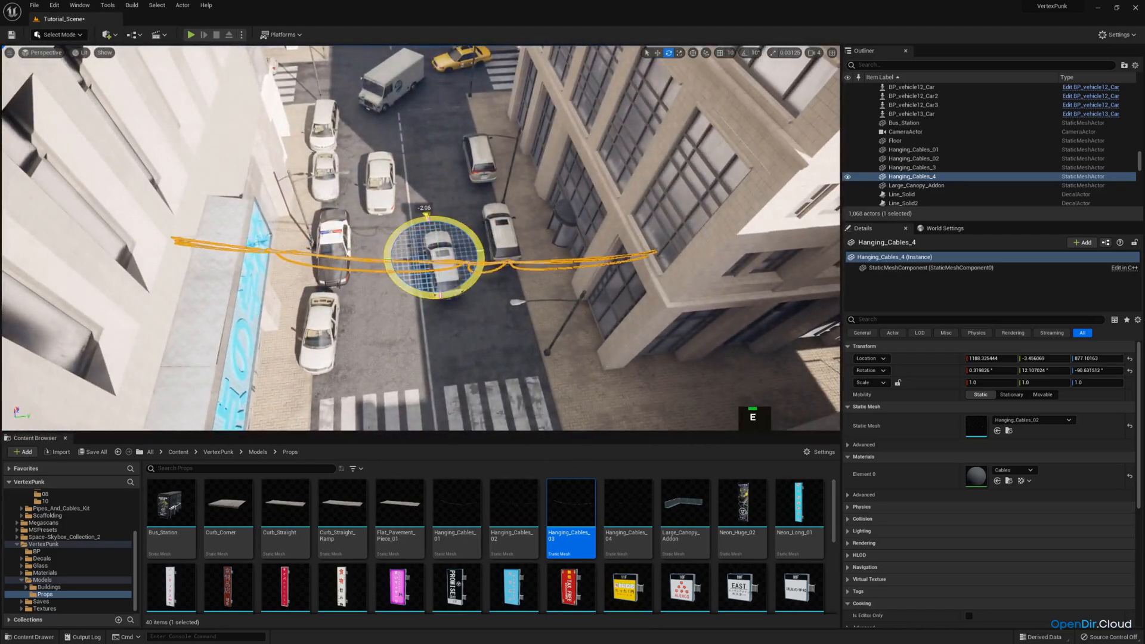
pyautogui.moveTo(431, 226); pyautogui.dragTo(418, 318)
pyautogui.press('e')
pyautogui.press('q')
pyautogui.moveTo(436, 273); pyautogui.dragTo(446, 208, button='right')
pyautogui.press('e')
pyautogui.moveTo(431, 180); pyautogui.dragTo(524, 145)
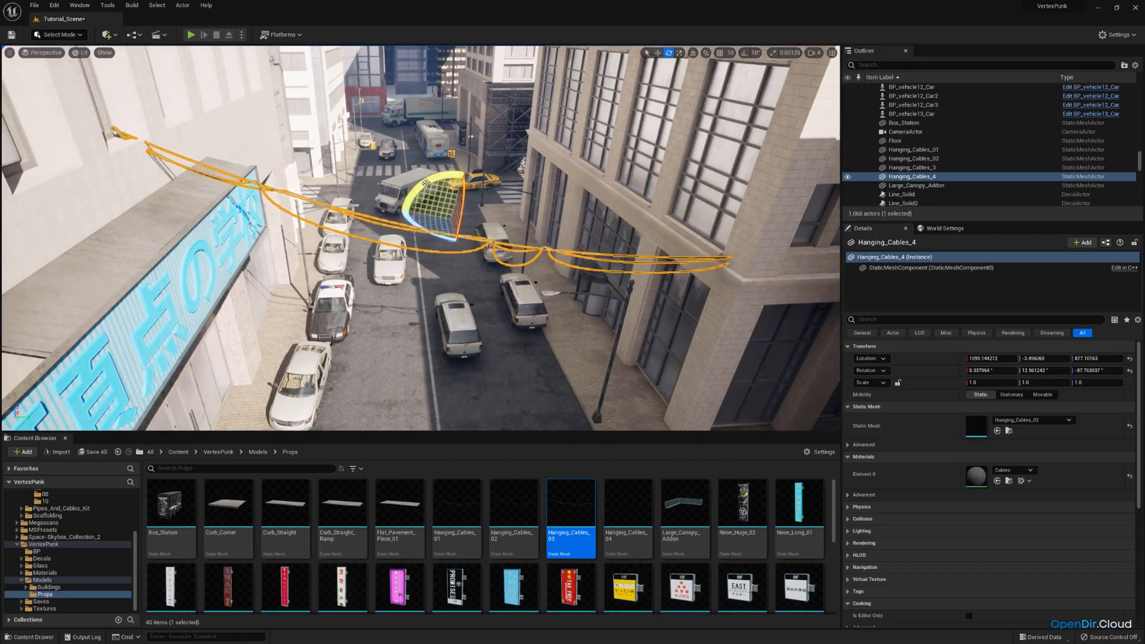
# Tilt the selected cables to about 13° across the street and raise them to a height of about 894
pyautogui.moveTo(426, 184); pyautogui.dragTo(429, 187)
pyautogui.moveTo(451, 179); pyautogui.dragTo(418, 169, button='right')
pyautogui.press('w')
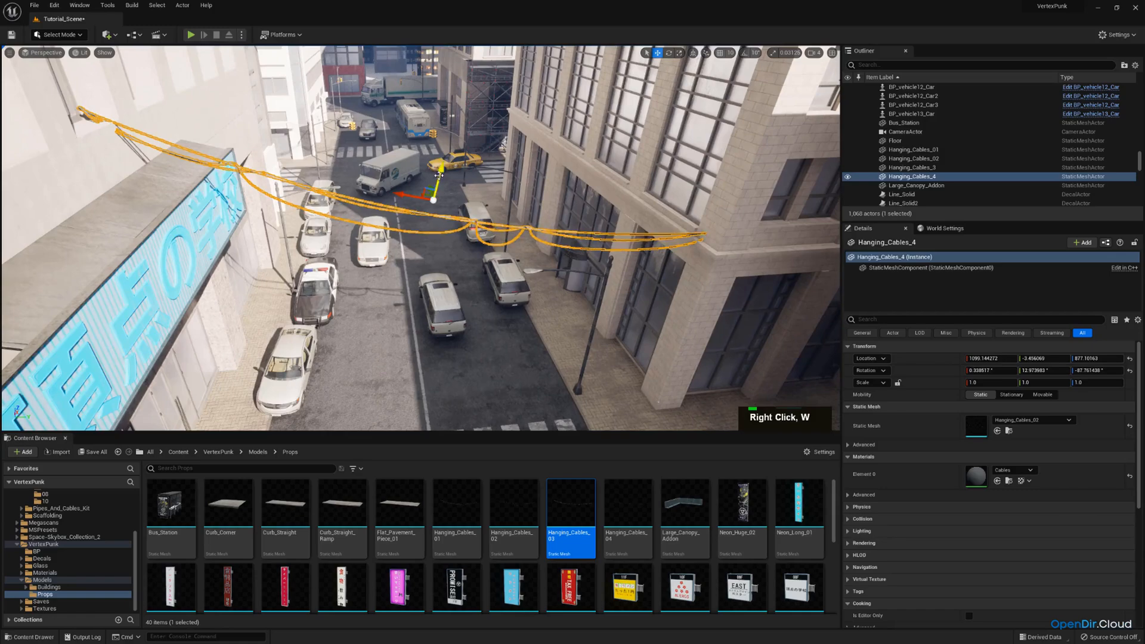
pyautogui.moveTo(439, 175); pyautogui.dragTo(440, 170)
# Using world-space axes, move the cables to about X 1127 and turn them to about -87°
pyautogui.click(696, 54)
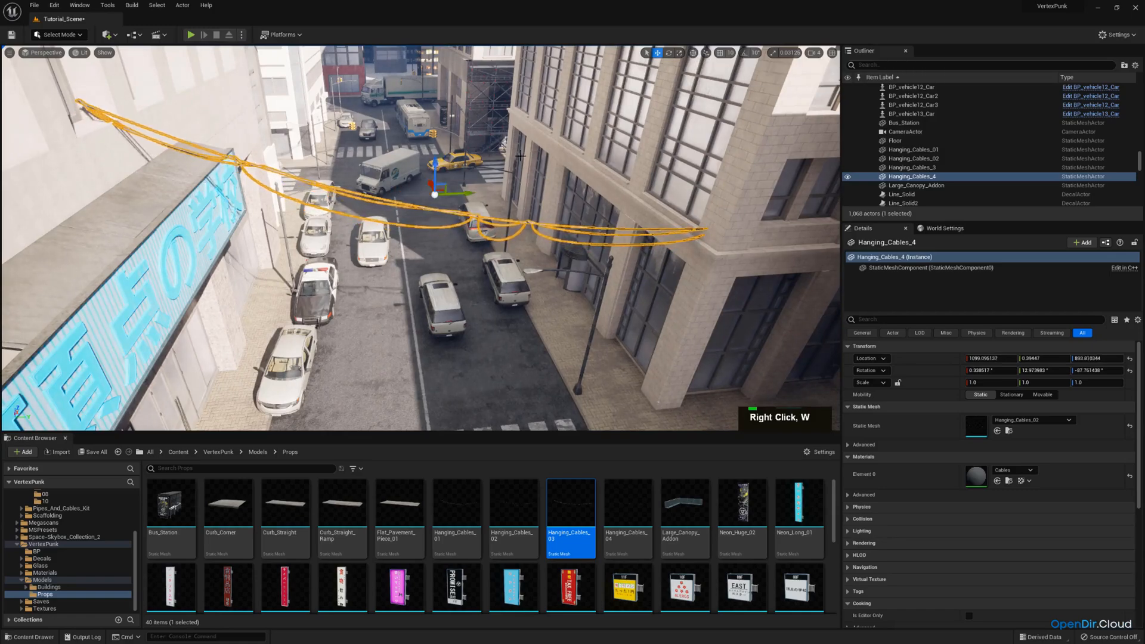
pyautogui.press('w')
pyautogui.press('e')
pyautogui.moveTo(466, 203); pyautogui.dragTo(489, 224, button='right')
pyautogui.moveTo(492, 226); pyautogui.dragTo(487, 221)
pyautogui.press('s')
pyautogui.moveTo(487, 220); pyautogui.dragTo(447, 209, button='right')
pyautogui.press('q')
pyautogui.press('w')
pyautogui.press('e')
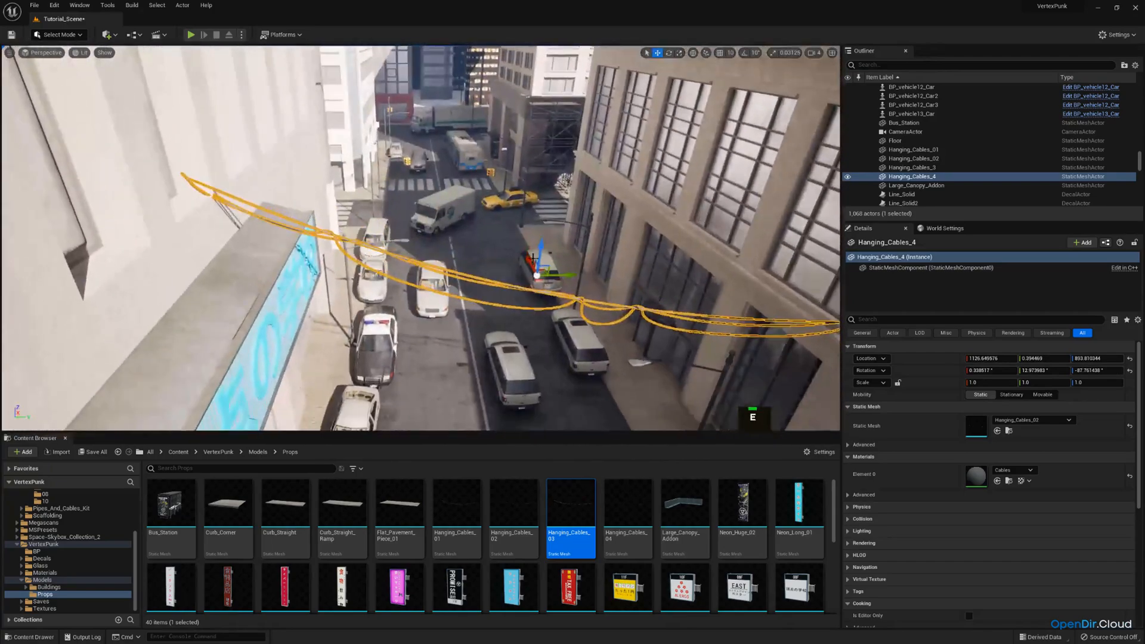
pyautogui.press('e')
pyautogui.moveTo(525, 298); pyautogui.dragTo(519, 296)
pyautogui.moveTo(519, 296); pyautogui.dragTo(555, 290, button='right')
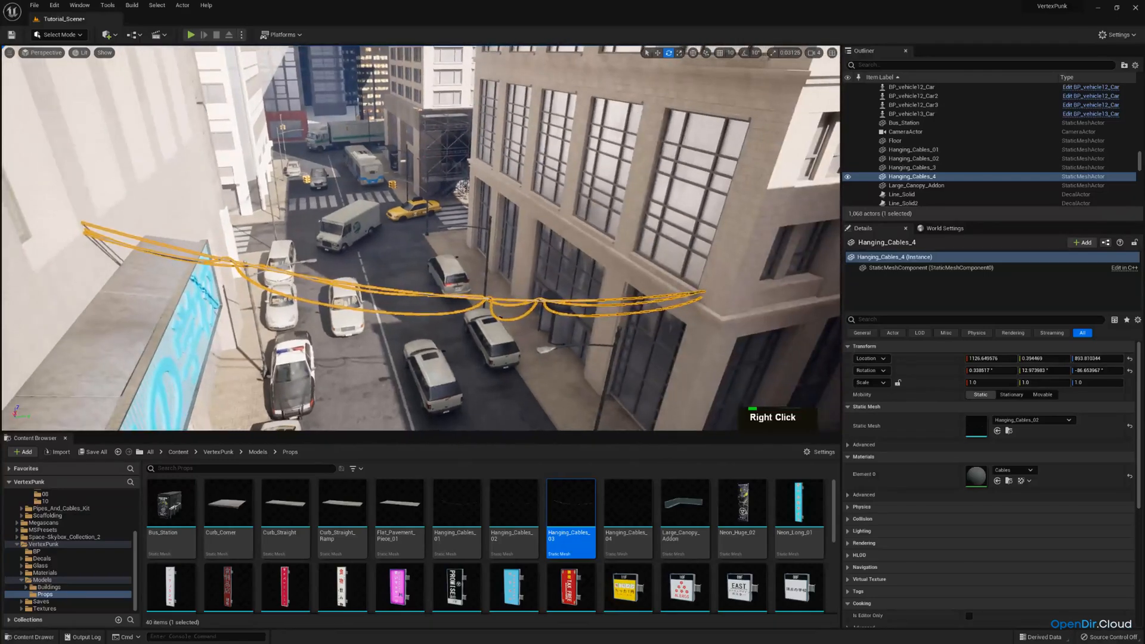
# Check the adjusted cables through the CameraActor
pyautogui.click(61, 56)
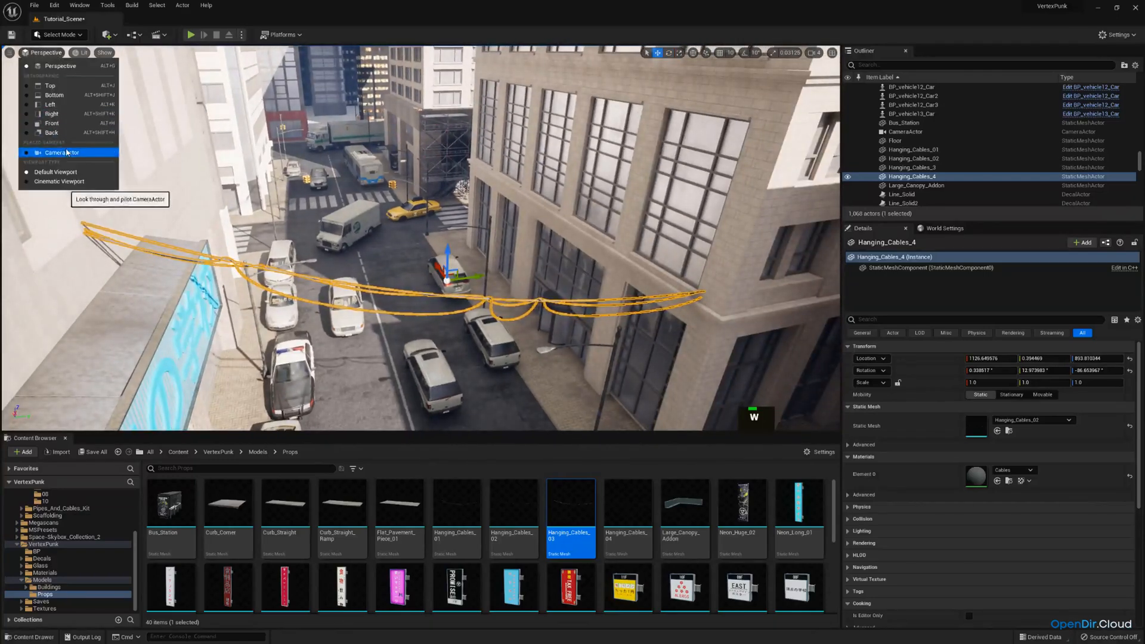
pyautogui.click(65, 152)
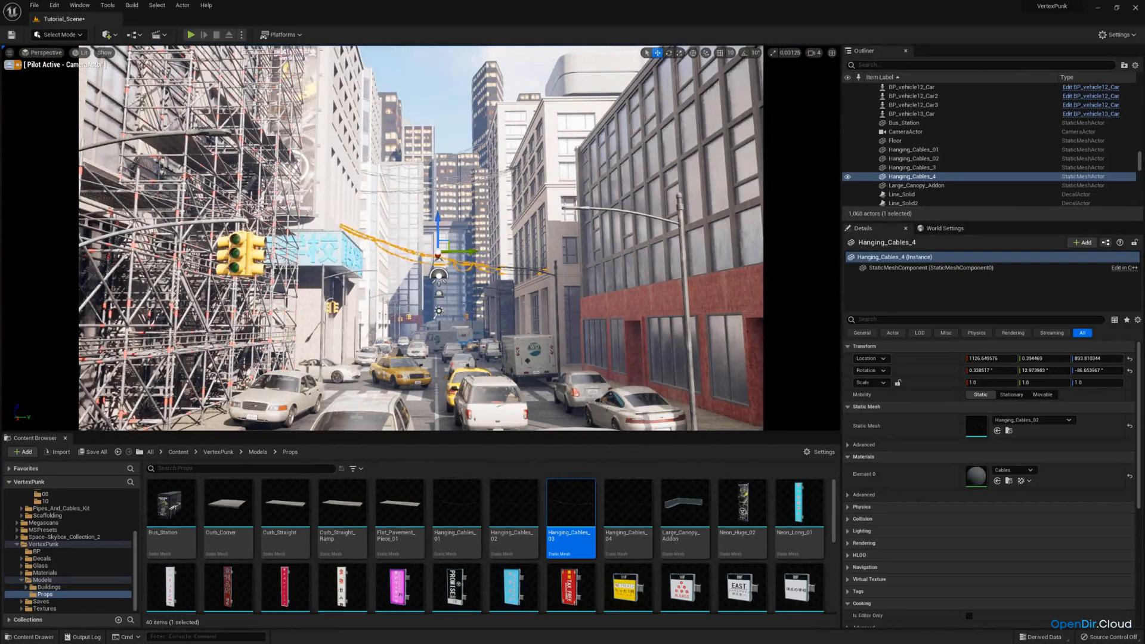
pyautogui.click(41, 89)
# Duplicate the selected cables outside the camera view and raise the copy to a height of about 1434
pyautogui.click(9, 64)
pyautogui.press('w')
pyautogui.moveTo(382, 227)
pyautogui.mouseDown(button='right')
pyautogui.moveTo(373, 223)
pyautogui.moveTo(420, 284)
pyautogui.moveTo(358, 293)
pyautogui.moveTo(439, 283)
pyautogui.moveTo(370, 298)
pyautogui.moveTo(364, 278)
pyautogui.moveTo(405, 310)
pyautogui.moveTo(459, 293)
pyautogui.moveTo(398, 223)
pyautogui.mouseUp(button='right')
pyautogui.press('e')
pyautogui.click(440, 289)
pyautogui.press('s')
pyautogui.press('a')
pyautogui.press('w')
pyautogui.hotkey('ctrl', 'c')
pyautogui.hotkey('ctrl', 'v')
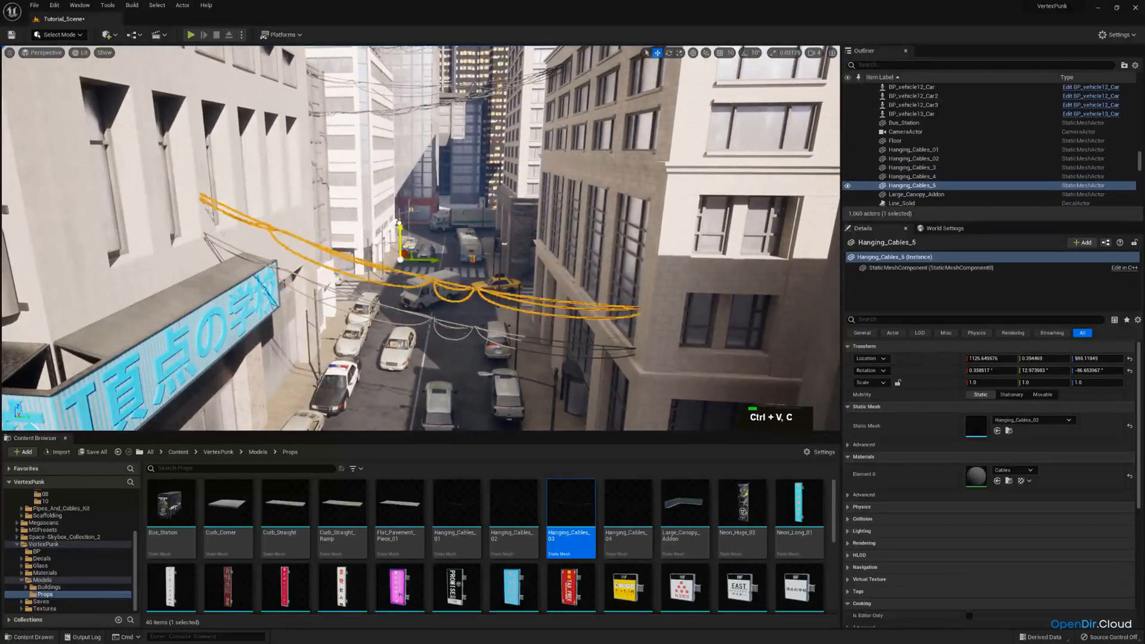
pyautogui.moveTo(399, 223); pyautogui.dragTo(399, 118)
# Replace the raised copy's static mesh with Hanging_Cables_04
pyautogui.press('w')
pyautogui.click(628, 513)
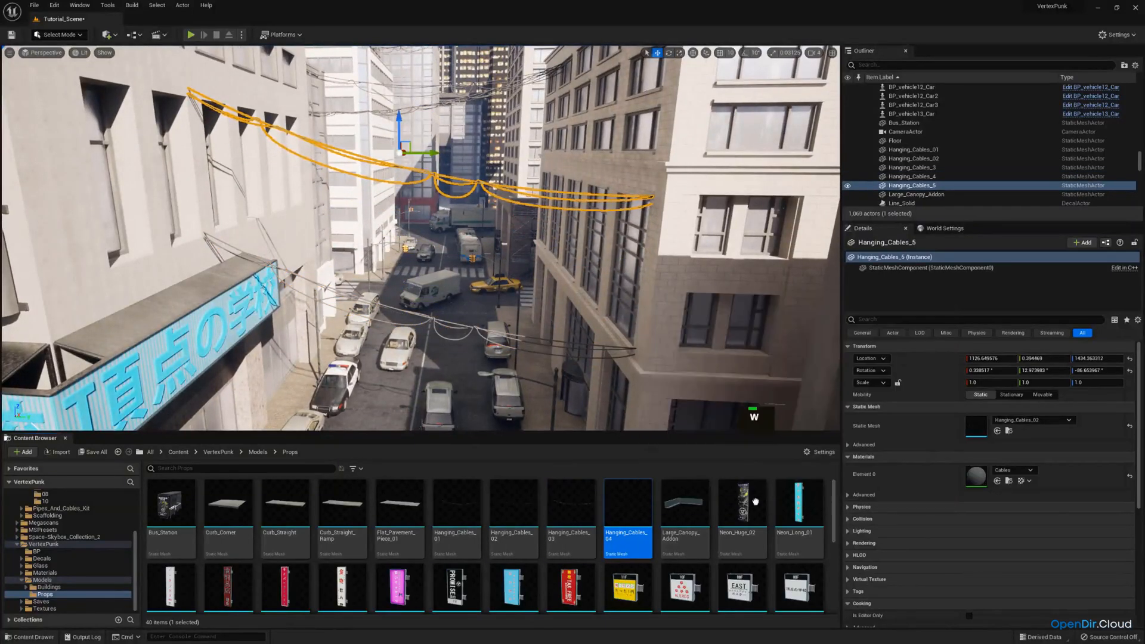
pyautogui.moveTo(756, 502); pyautogui.dragTo(980, 427)
# Tilt the Hanging_Cables_04 cables to about -5° and raise them to a height of about 1675 between the facades
pyautogui.moveTo(418, 253); pyautogui.dragTo(423, 249, button='right')
pyautogui.press('e')
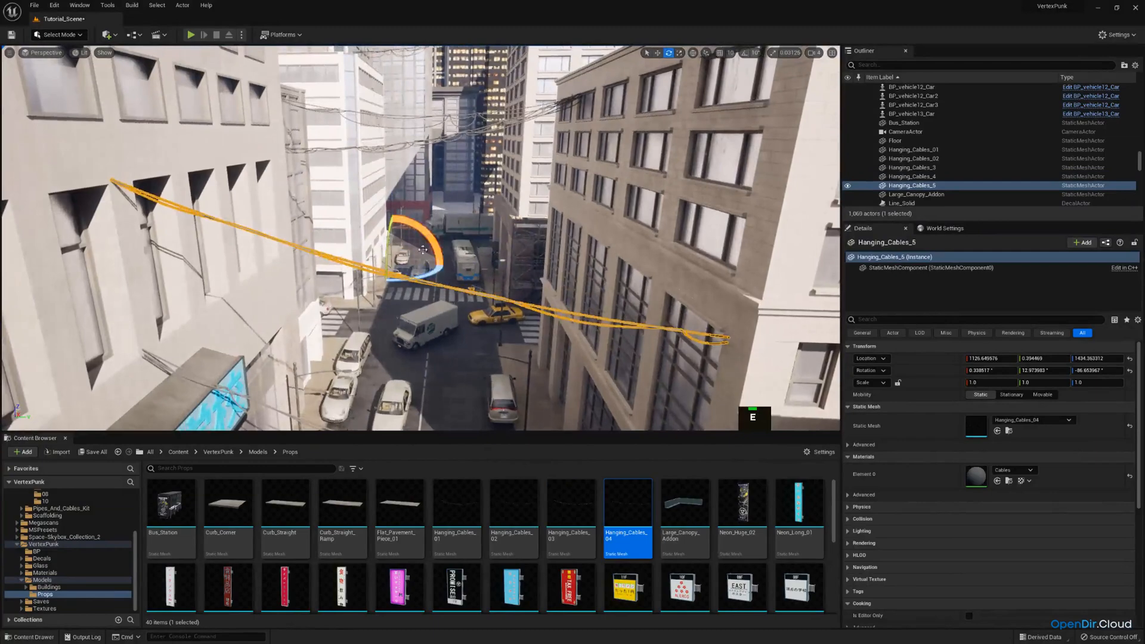
pyautogui.moveTo(423, 249); pyautogui.dragTo(447, 254)
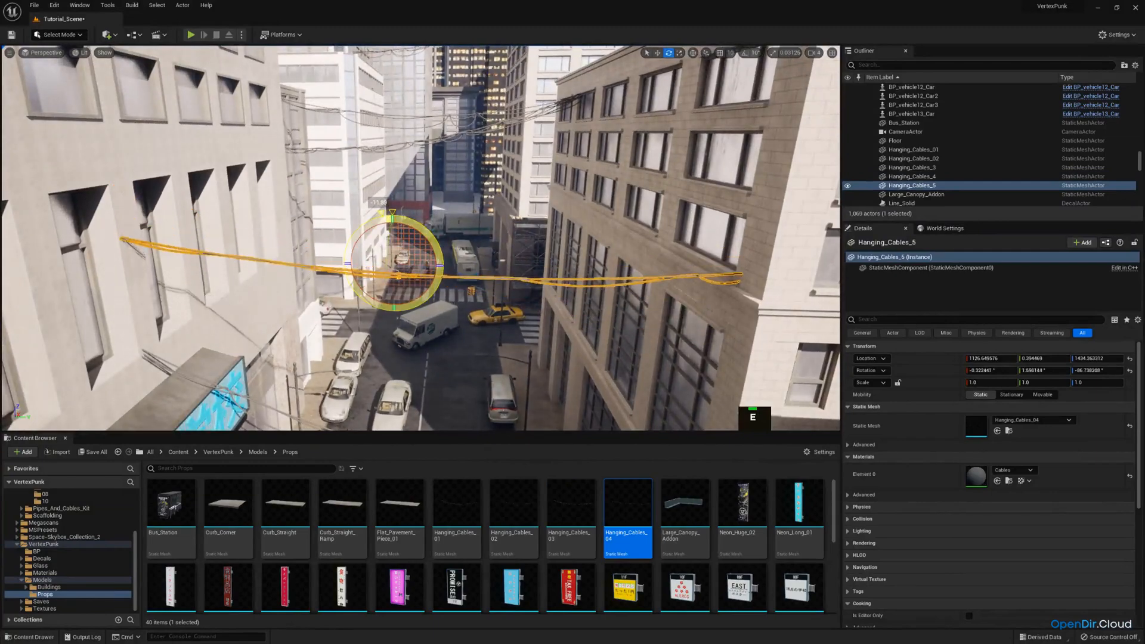
pyautogui.moveTo(416, 165)
pyautogui.mouseDown(button='right')
pyautogui.moveTo(394, 174)
pyautogui.moveTo(415, 165)
pyautogui.mouseUp(button='right')
pyautogui.press('q')
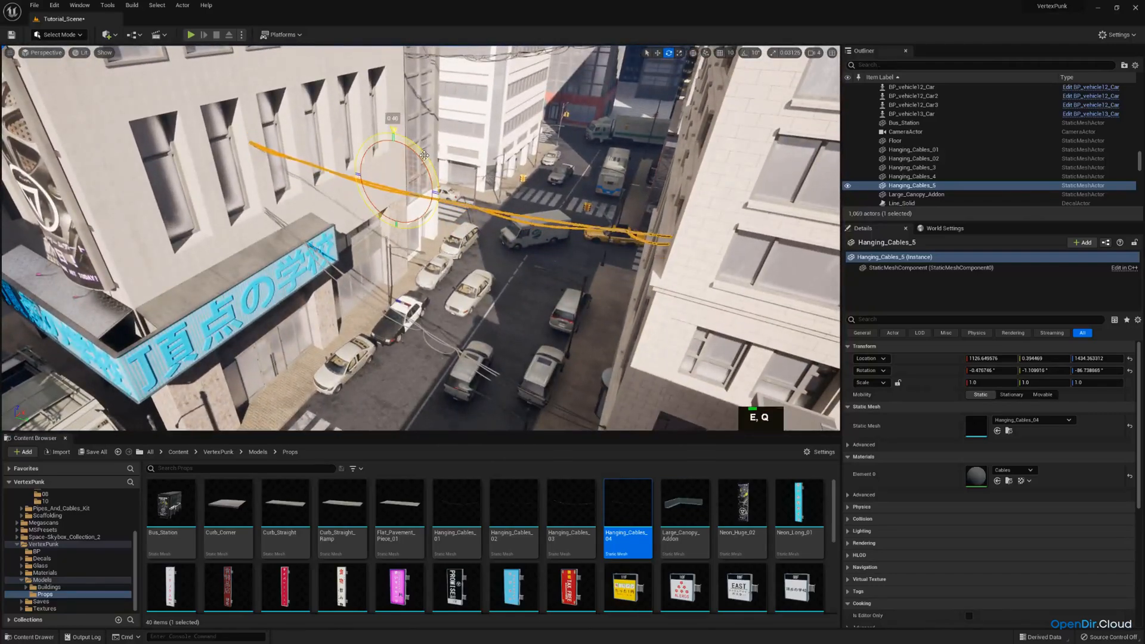
pyautogui.press('a')
pyautogui.moveTo(434, 224); pyautogui.dragTo(459, 202, button='right')
pyautogui.press('w')
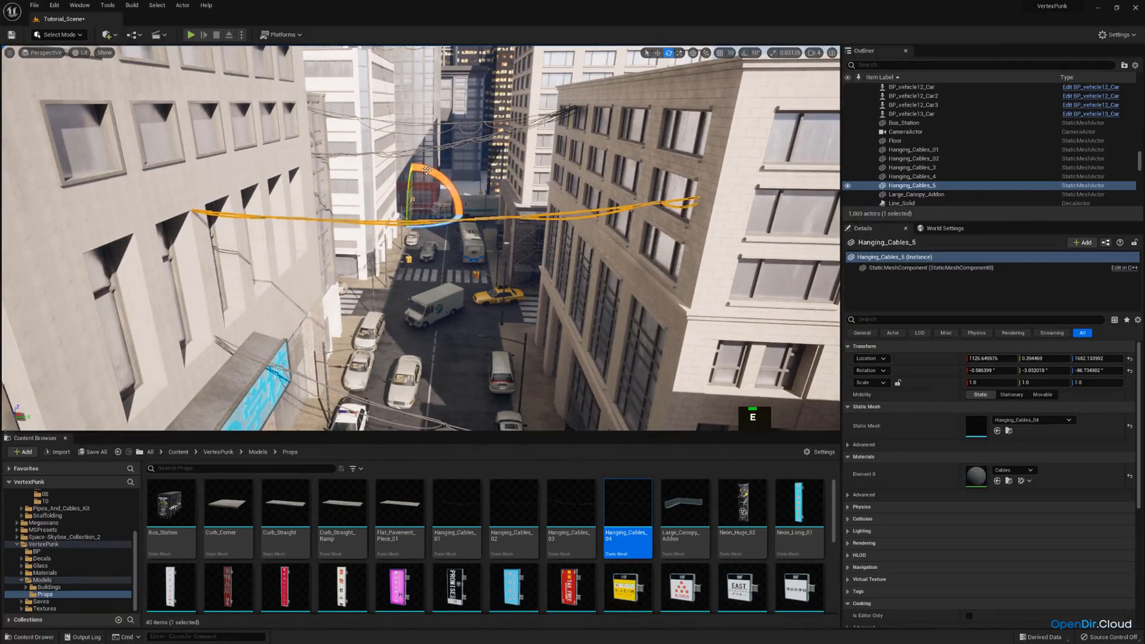
pyautogui.moveTo(426, 170); pyautogui.dragTo(411, 160)
pyautogui.moveTo(413, 185); pyautogui.dragTo(413, 177)
pyautogui.press('e')
pyautogui.moveTo(431, 235); pyautogui.dragTo(436, 277, button='right')
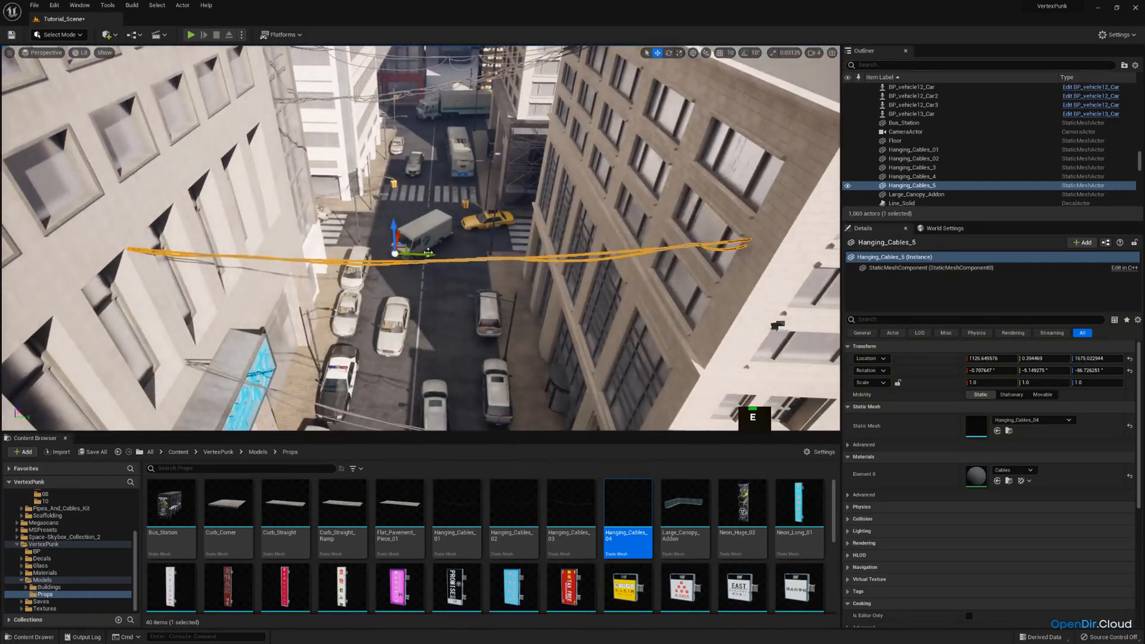
# Shift the Hanging_Cables_04 cables to about X 1134, Y 11 and turn them to about -88°
pyautogui.moveTo(428, 252); pyautogui.dragTo(433, 253)
pyautogui.press('e')
pyautogui.moveTo(358, 268); pyautogui.dragTo(355, 272)
pyautogui.press('w')
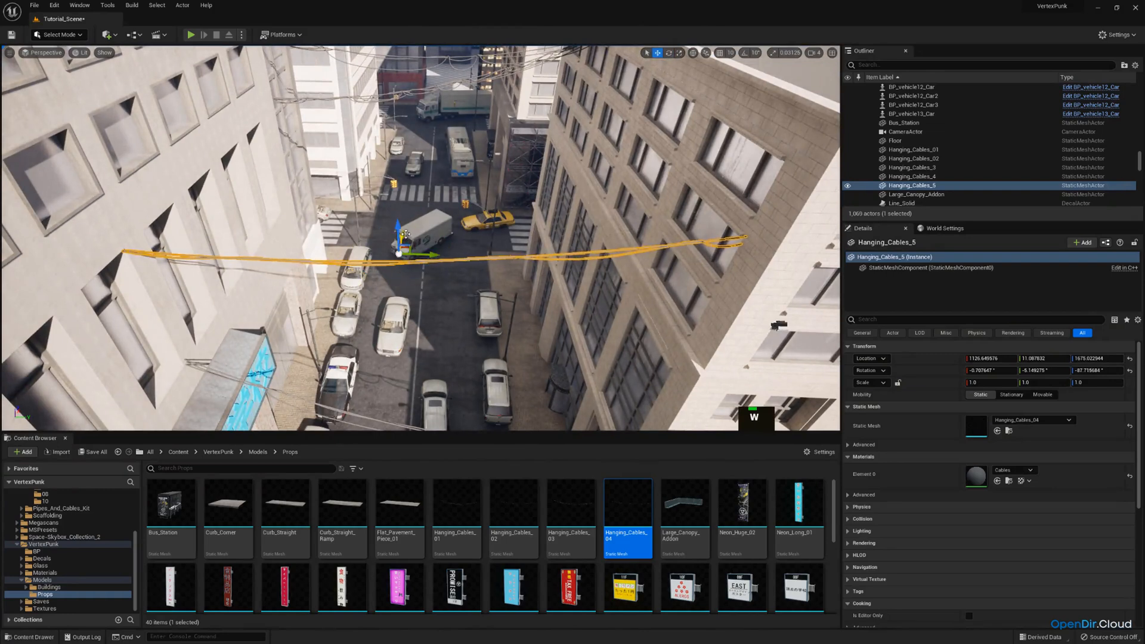
pyautogui.moveTo(407, 235); pyautogui.dragTo(410, 232)
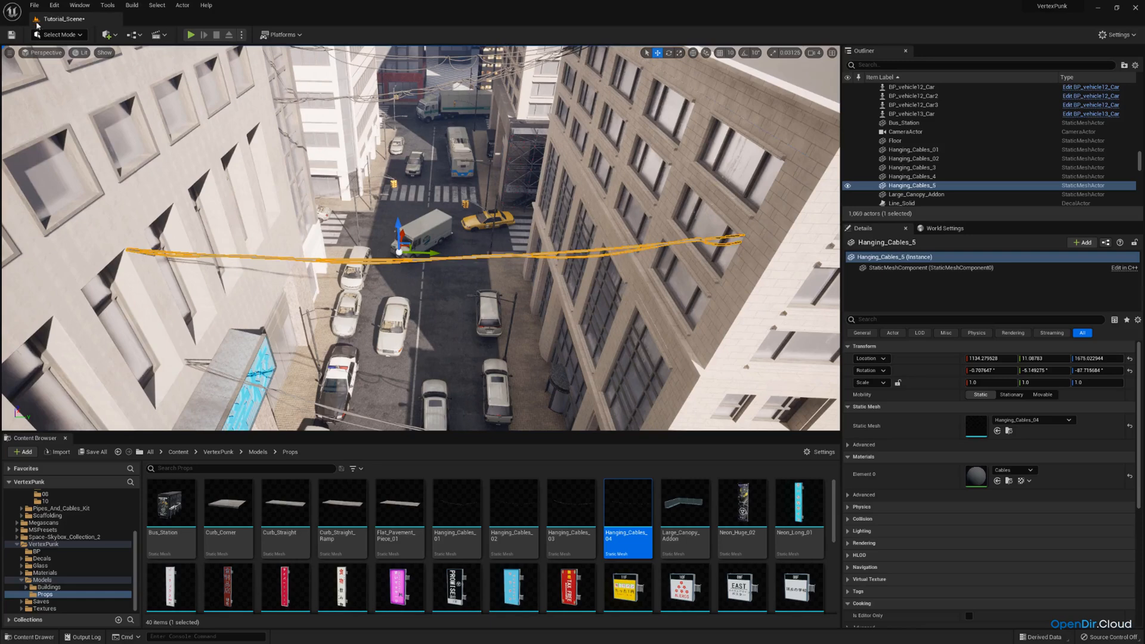
# Looking through the CameraActor, lower the Hanging_Cables_04 cables to a height of about 1196 and tilt them slightly further
pyautogui.click(47, 52)
pyautogui.doubleClick(66, 153)
pyautogui.press('g')
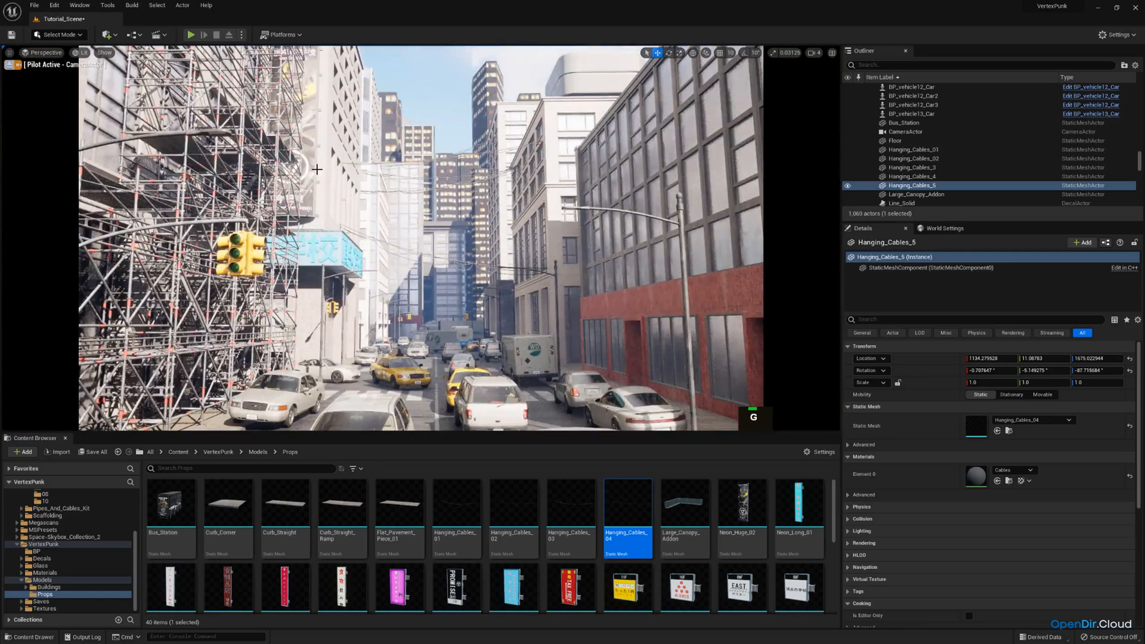
pyautogui.press('g')
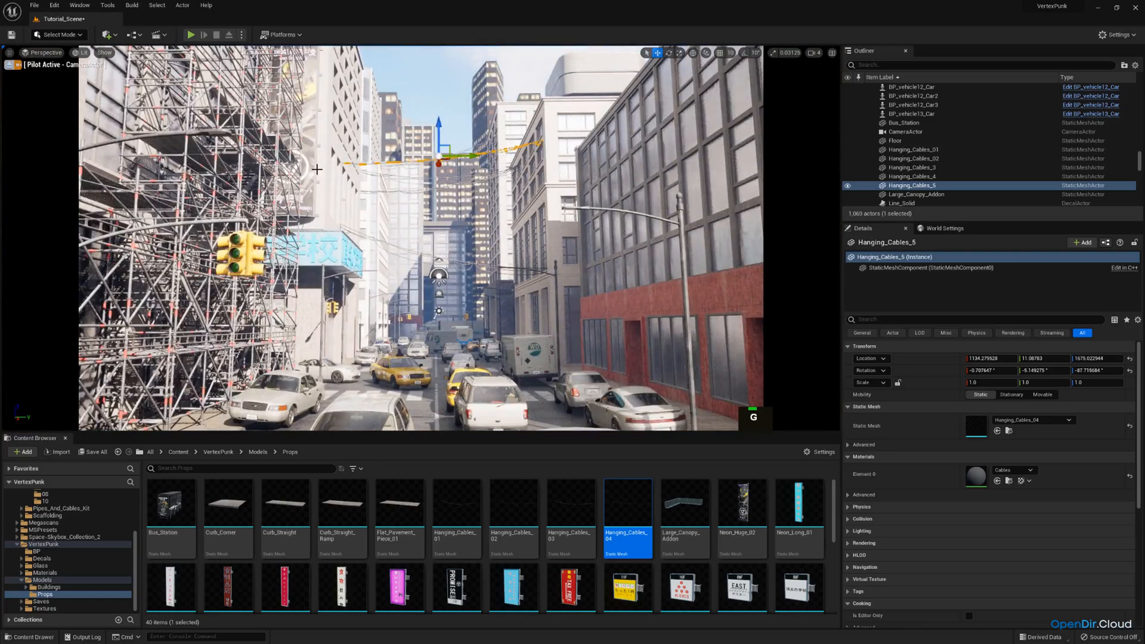
pyautogui.moveTo(439, 127); pyautogui.dragTo(440, 189)
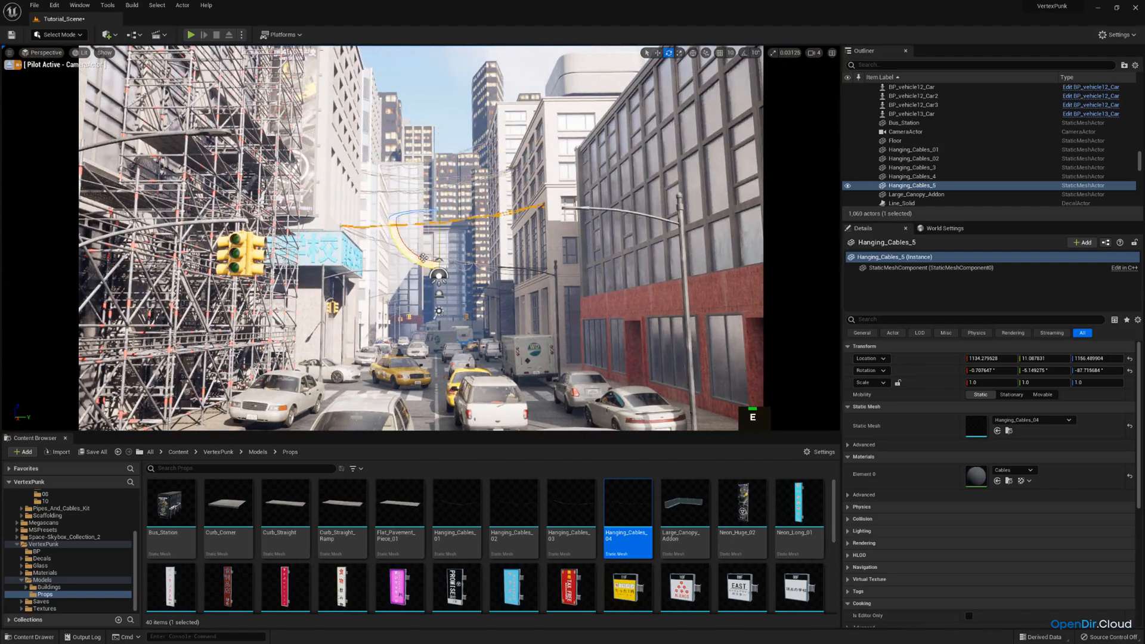
pyautogui.moveTo(424, 258); pyautogui.dragTo(427, 261)
# Leave the camera view and correct the Hanging_Cables_04 cables' tilt to about -5°
pyautogui.click(9, 65)
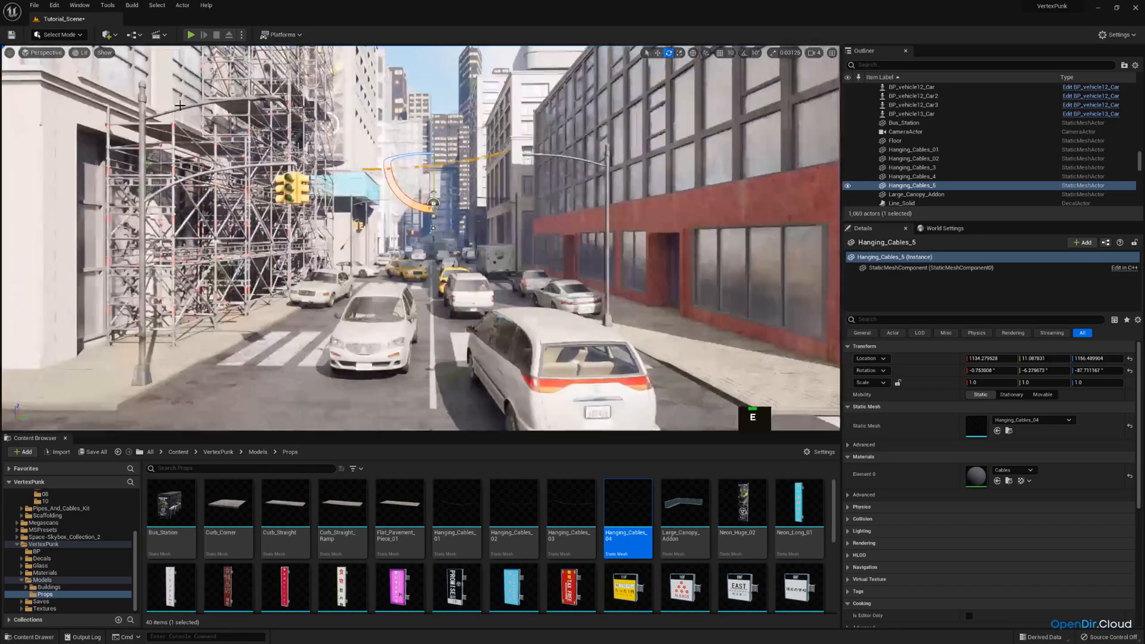
pyautogui.press('w')
pyautogui.moveTo(334, 197); pyautogui.dragTo(382, 262, button='right')
pyautogui.press('e')
pyautogui.moveTo(438, 240); pyautogui.dragTo(440, 238)
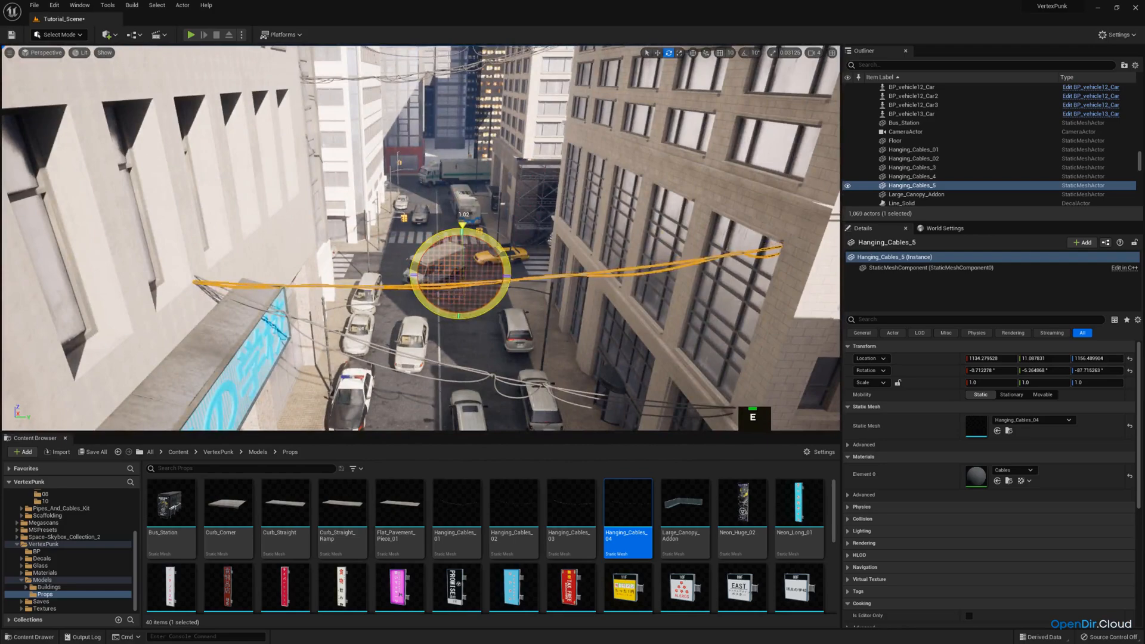
# Turn the Hanging_Cables_04 cables to about -87° and shift them across the street to about Y 30
pyautogui.press('a')
pyautogui.moveTo(440, 238); pyautogui.dragTo(492, 240, button='right')
pyautogui.press('w')
pyautogui.press('e')
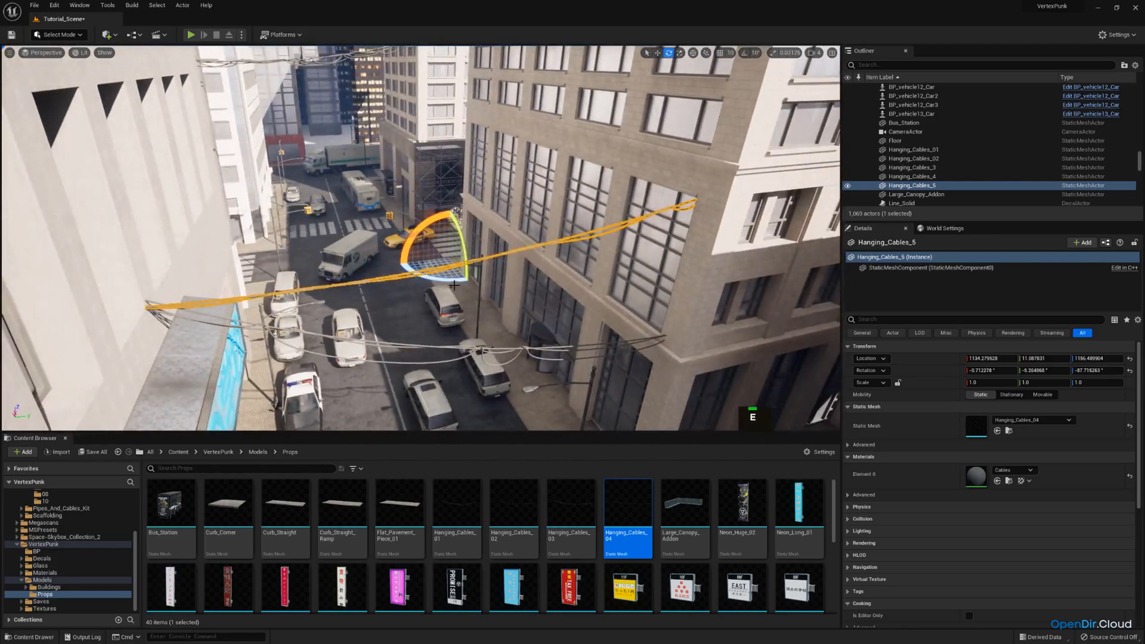
pyautogui.moveTo(452, 279); pyautogui.dragTo(446, 279)
pyautogui.press('w')
pyautogui.moveTo(447, 274); pyautogui.dragTo(421, 247, button='right')
pyautogui.press('a')
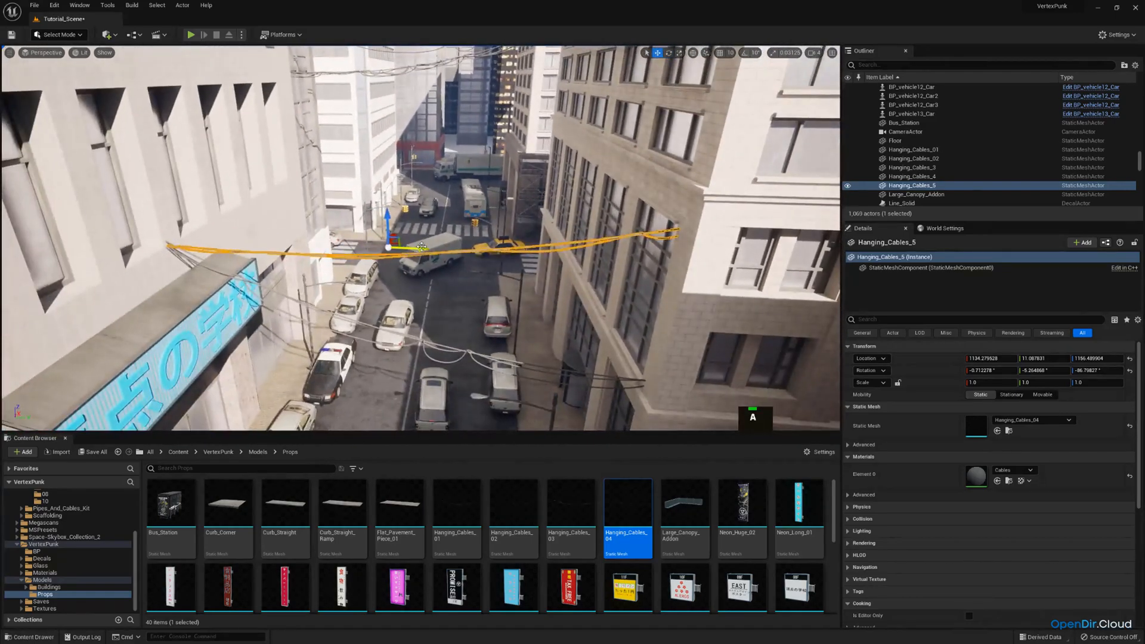
pyautogui.moveTo(421, 246); pyautogui.dragTo(428, 249)
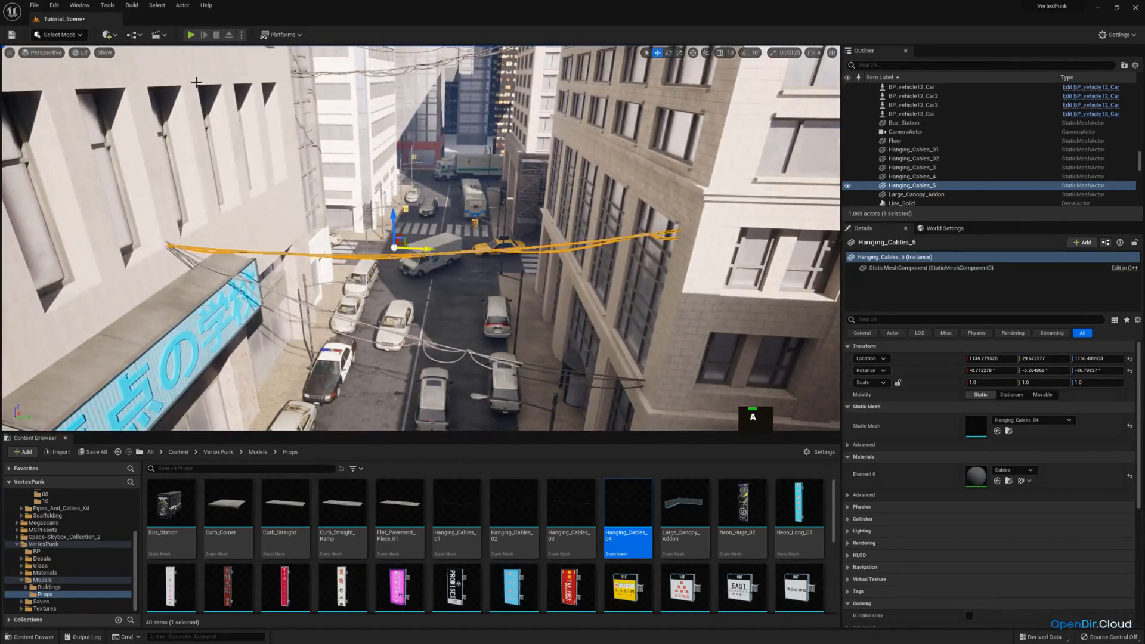
# Check the Hanging_Cables_04 placement through the CameraActor in game view
pyautogui.click(37, 53)
pyautogui.click(36, 152)
pyautogui.press('g')
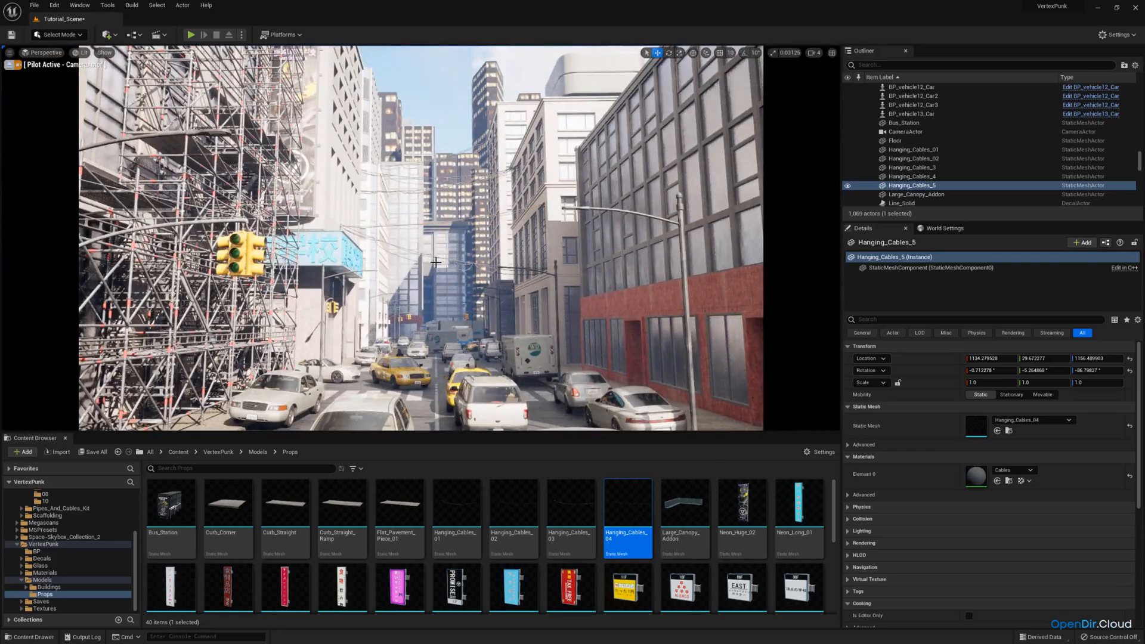
# Tilt the lower Hanging_Cables_02 cables beside the blue sign to about 3° and raise them to a height of about 926
pyautogui.click(471, 251)
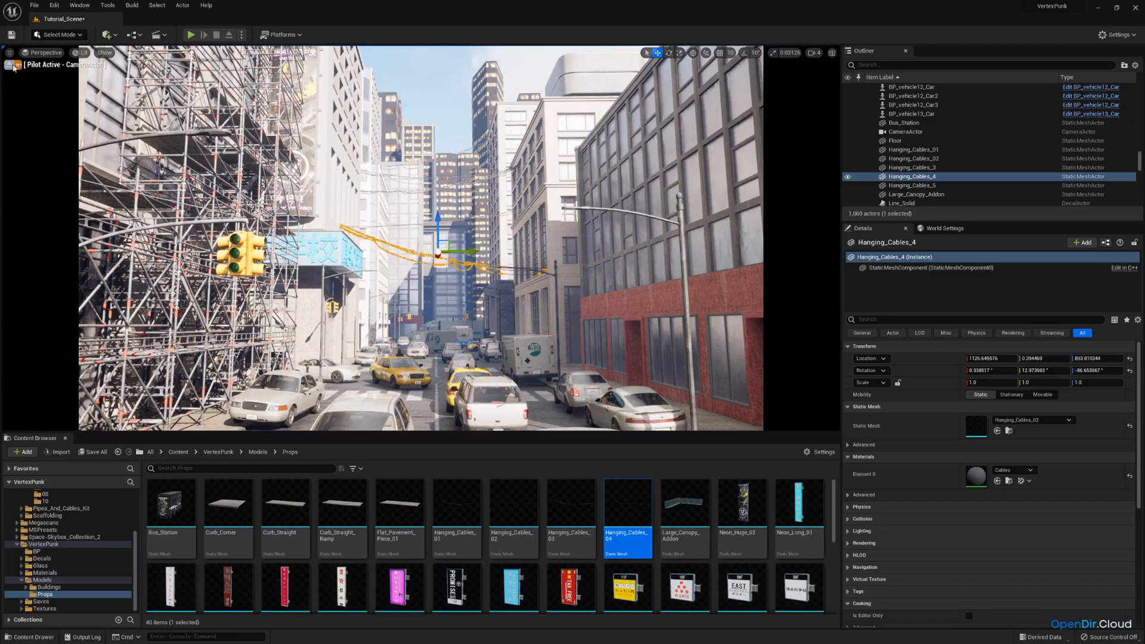
pyautogui.click(11, 65)
pyautogui.press('w')
pyautogui.moveTo(399, 208); pyautogui.dragTo(399, 207, button='right')
pyautogui.press('e')
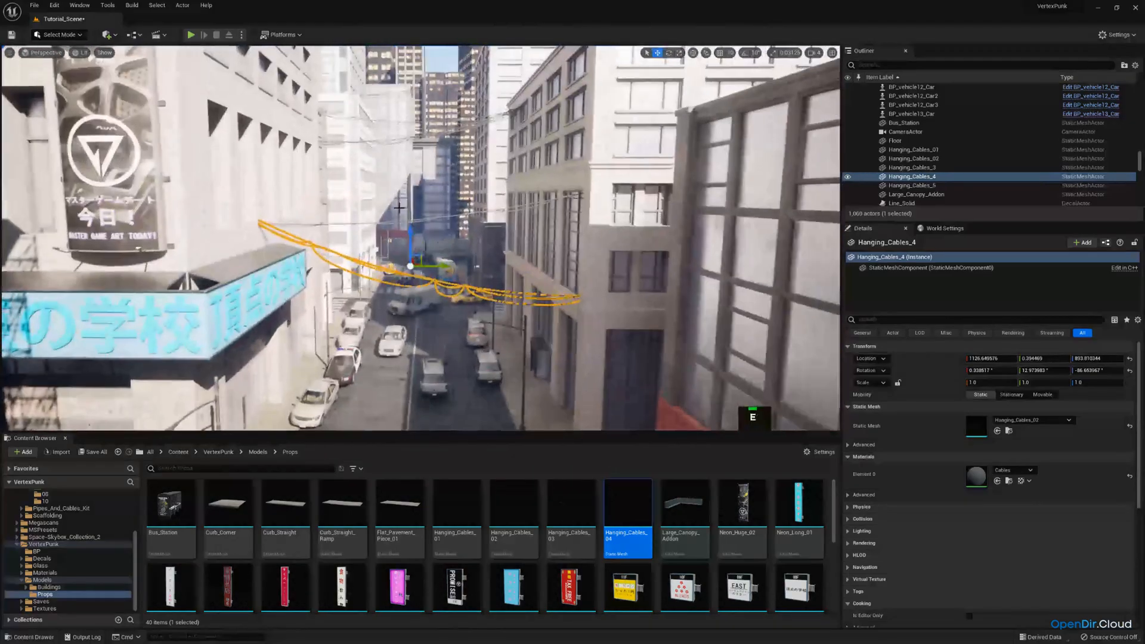
pyautogui.press('e')
pyautogui.moveTo(442, 235); pyautogui.dragTo(411, 225)
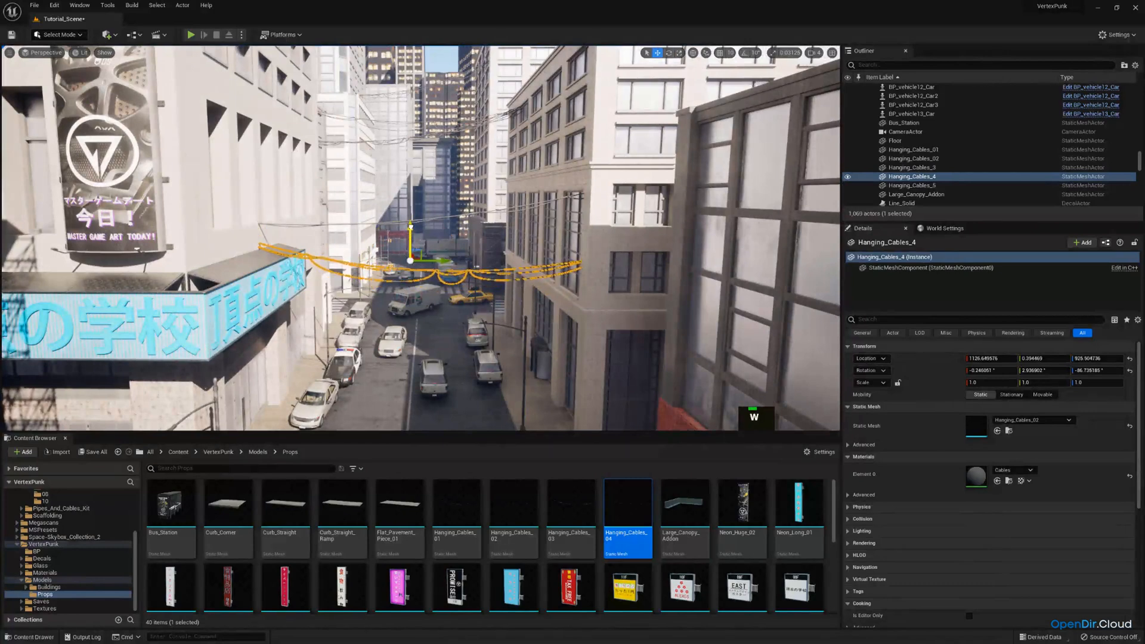
# Check the raised Hanging_Cables_02 cables through the CameraActor, with game view on and off
pyautogui.click(56, 53)
pyautogui.click(68, 155)
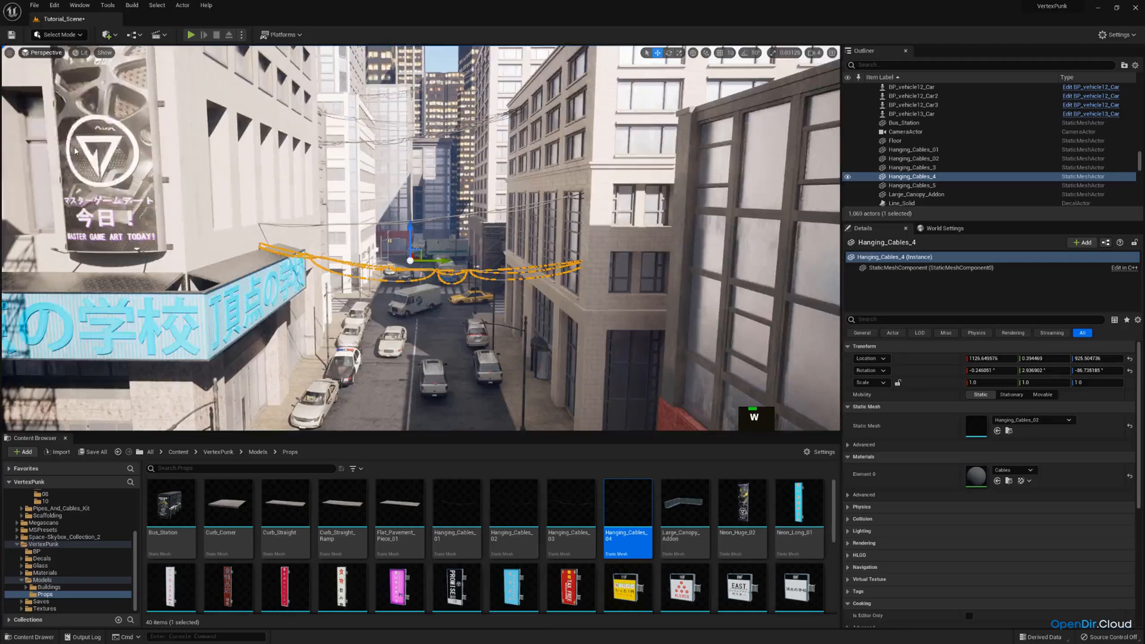
pyautogui.press('g')
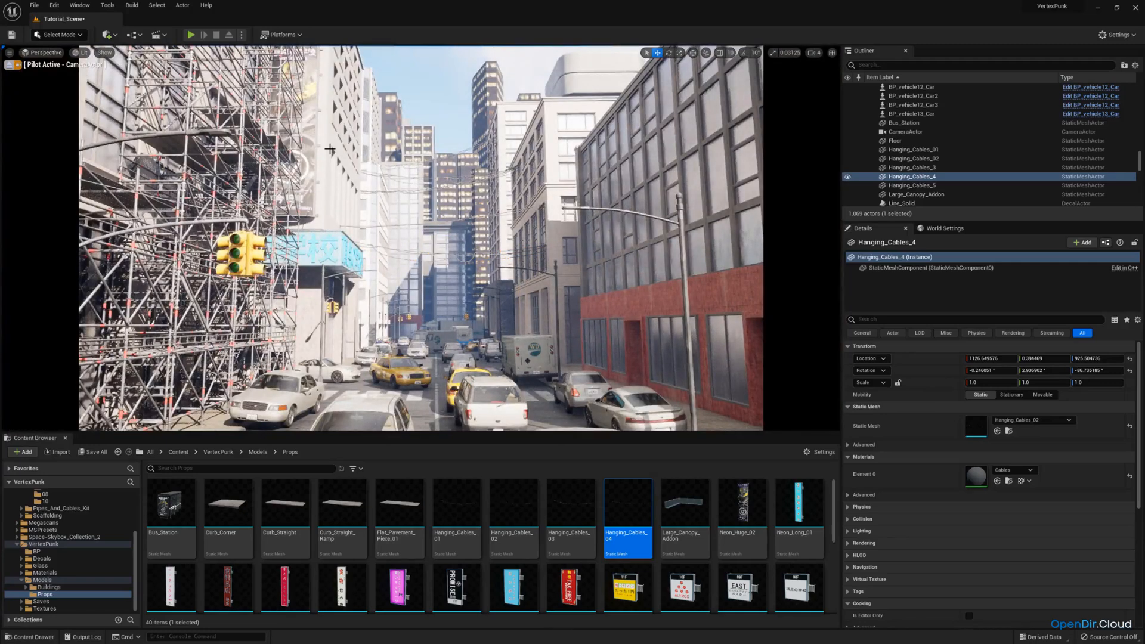
pyautogui.press('g')
# Leave the camera view and place a Hanging_Cables_01 mesh over the street near the blue sign
pyautogui.click(10, 65)
pyautogui.moveTo(203, 155); pyautogui.dragTo(233, 215, button='right')
pyautogui.press('w')
pyautogui.press('e')
pyautogui.press('s')
pyautogui.press('w')
pyautogui.press('a')
pyautogui.press('e')
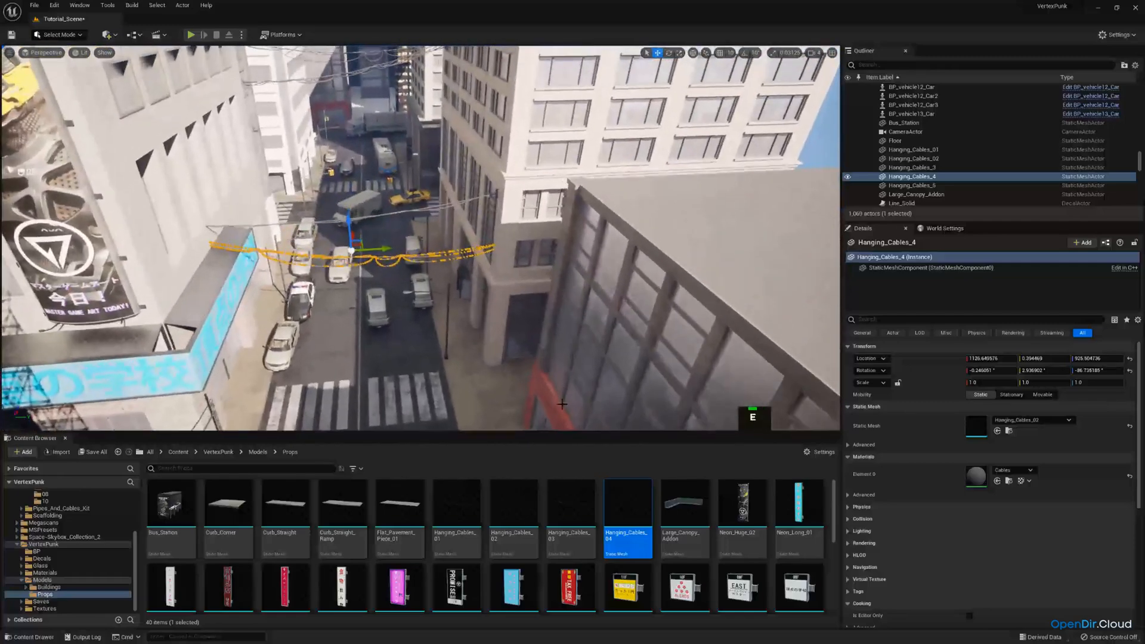
pyautogui.moveTo(473, 493); pyautogui.dragTo(549, 221)
pyautogui.press('e')
pyautogui.press('w')
pyautogui.press('s')
pyautogui.moveTo(540, 233)
pyautogui.mouseDown(button='right')
pyautogui.moveTo(507, 248)
pyautogui.moveTo(540, 233)
pyautogui.mouseUp(button='right')
pyautogui.moveTo(540, 234); pyautogui.dragTo(406, 213)
# Turn the new Hanging_Cables_01 cables across the street and scale them to about 1.13 in X
pyautogui.press('e')
pyautogui.moveTo(407, 213); pyautogui.dragTo(371, 225, button='right')
pyautogui.press('w')
pyautogui.press('r')
pyautogui.moveTo(337, 219); pyautogui.dragTo(320, 215)
pyautogui.press('e')
pyautogui.moveTo(359, 252); pyautogui.dragTo(311, 223)
# Position the new Hanging_Cables_01 cables at about X 455, Y -9 and a height of about 1390
pyautogui.moveTo(311, 222); pyautogui.dragTo(444, 173, button='right')
pyautogui.press('q')
pyautogui.press('a')
pyautogui.moveTo(407, 232); pyautogui.dragTo(392, 294)
pyautogui.moveTo(423, 288)
pyautogui.mouseDown(button='right')
pyautogui.moveTo(381, 292)
pyautogui.moveTo(373, 308)
pyautogui.moveTo(382, 322)
pyautogui.moveTo(433, 286)
pyautogui.mouseUp(button='right')
pyautogui.press('s')
pyautogui.moveTo(344, 252); pyautogui.dragTo(355, 243)
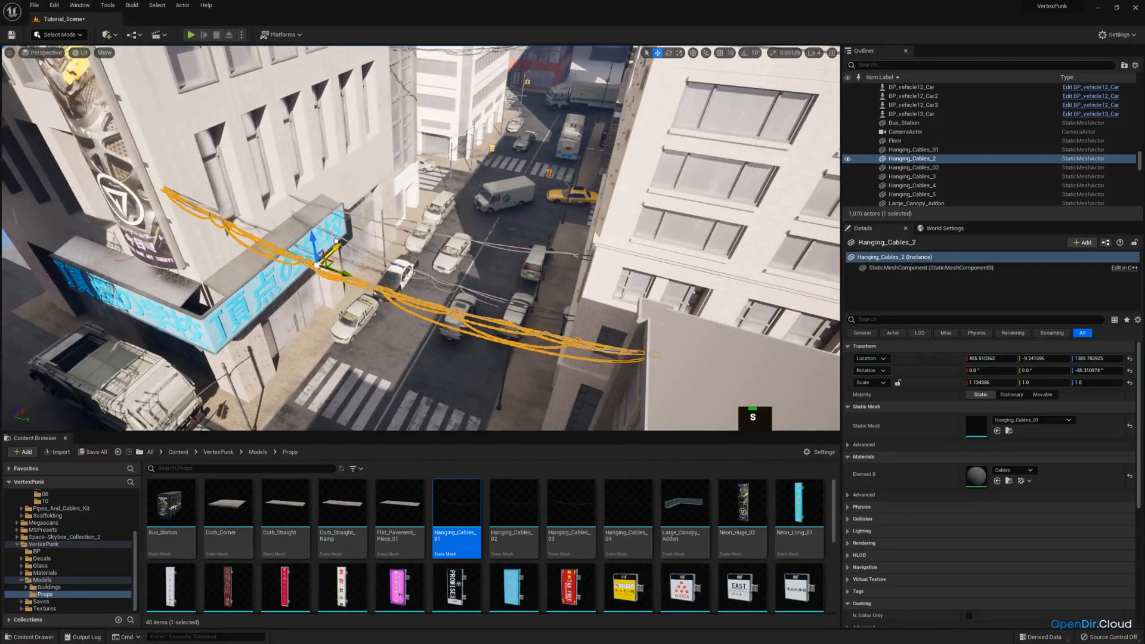
# Move the Hanging_Cables_01 cables to about X 479 and turn them to about -88°
pyautogui.press('a')
pyautogui.moveTo(358, 251); pyautogui.dragTo(381, 286, button='right')
pyautogui.press('e')
pyautogui.moveTo(352, 331); pyautogui.dragTo(356, 330)
pyautogui.moveTo(366, 277); pyautogui.dragTo(370, 282)
pyautogui.press('e')
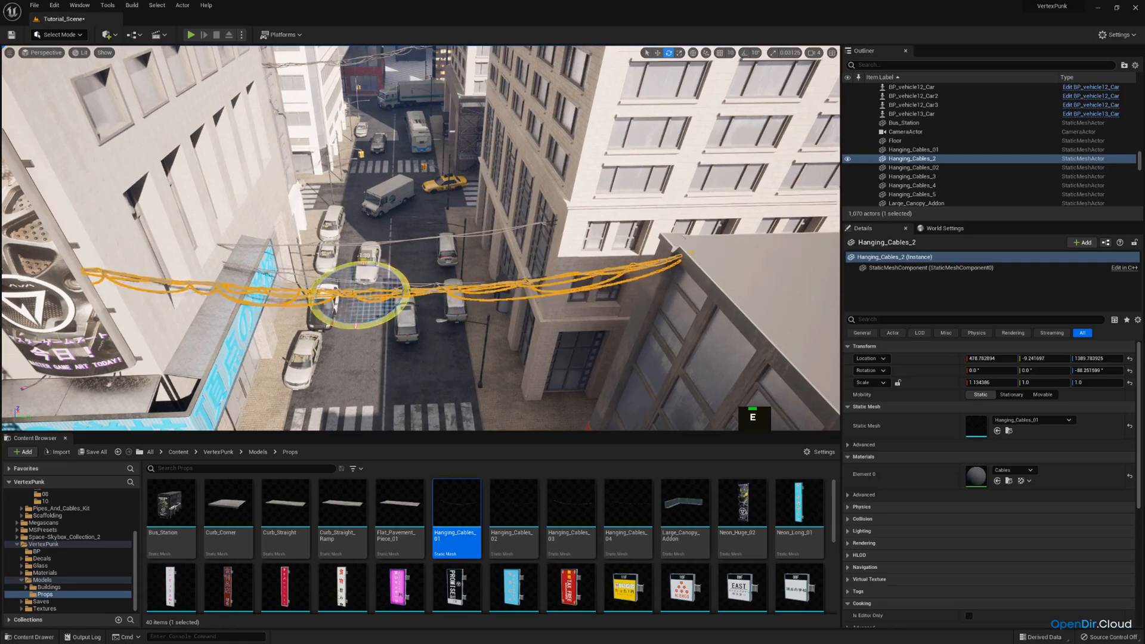
# Shift the Hanging_Cables_2 actor to about Y -17 and check the cables through the CameraActor view
pyautogui.press('q')
pyautogui.moveTo(416, 305); pyautogui.dragTo(413, 256, button='right')
pyautogui.press('w')
pyautogui.moveTo(354, 233); pyautogui.dragTo(349, 232)
pyautogui.click(55, 54)
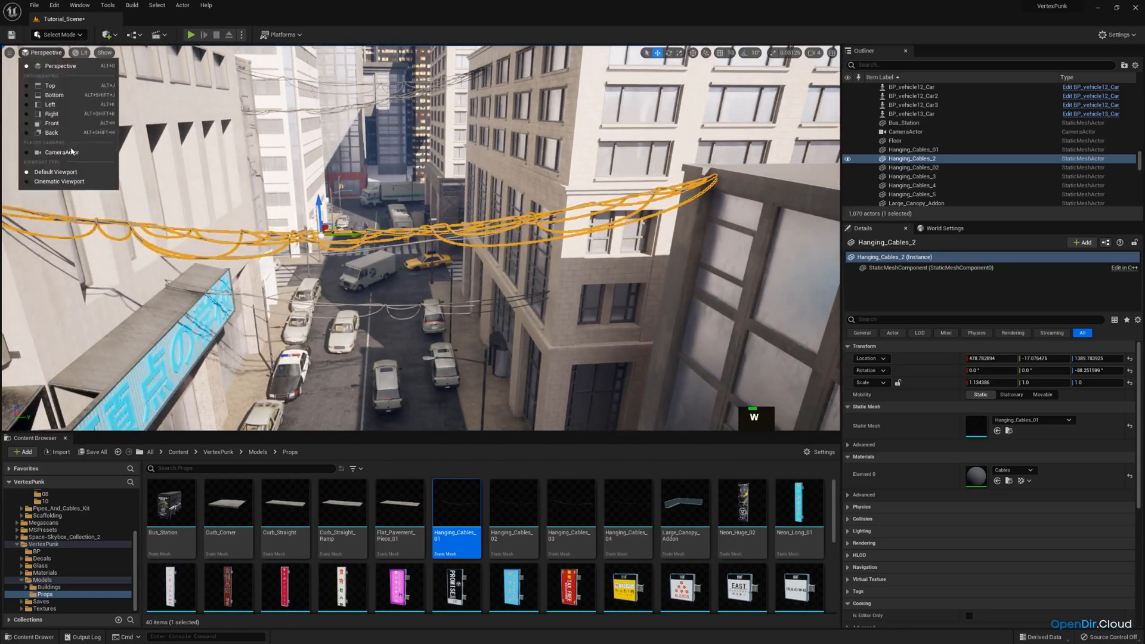
pyautogui.click(59, 154)
pyautogui.click(441, 106)
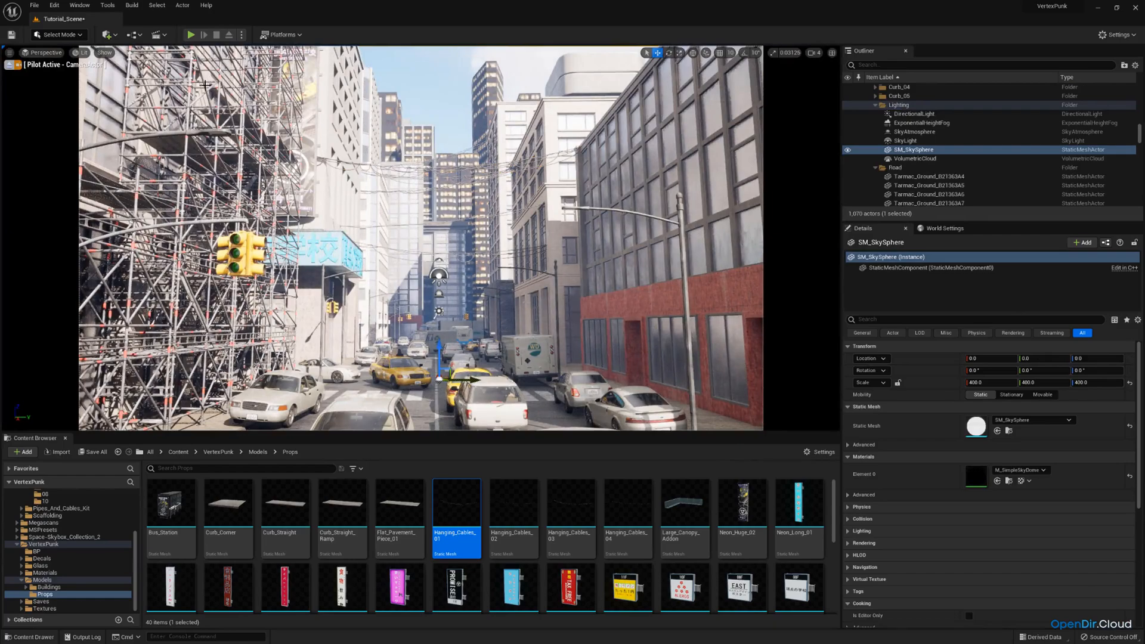
# Leave the camera view and place a Hanging_Cables_04 mesh over the street beside the scaffolding
pyautogui.click(8, 65)
pyautogui.press('e')
pyautogui.moveTo(417, 238); pyautogui.dragTo(468, 350, button='right')
pyautogui.press('d')
pyautogui.press('w')
pyautogui.press('s')
pyautogui.press('a')
pyautogui.press('q')
pyautogui.press('s')
pyautogui.press('d')
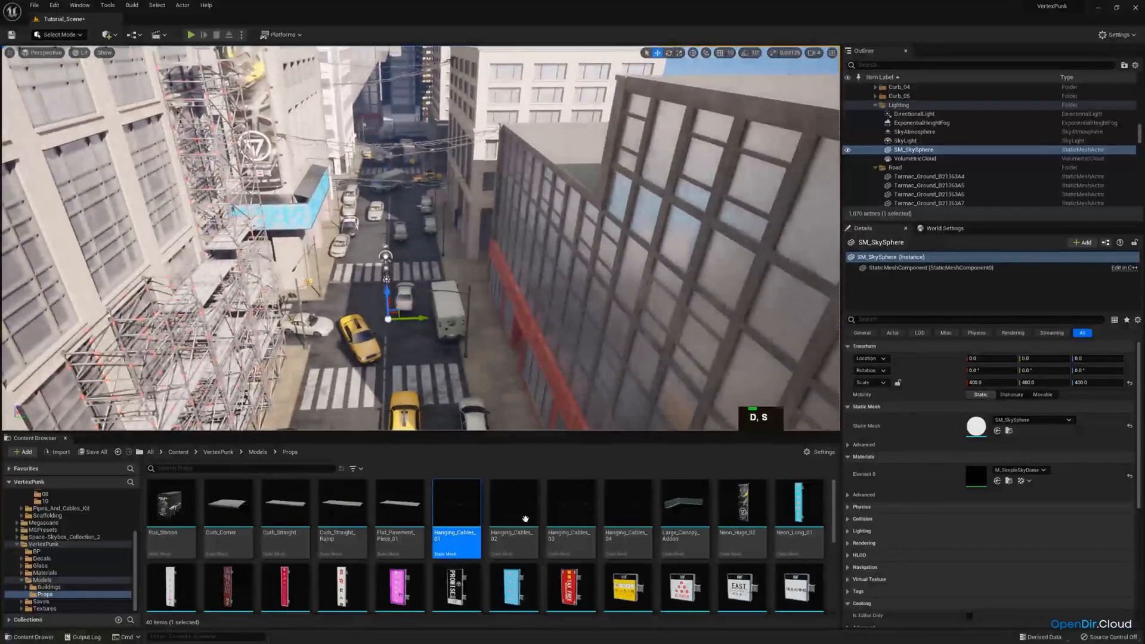
pyautogui.moveTo(626, 507); pyautogui.dragTo(513, 239)
# Turn the Hanging_Cables_04 mesh across the street to about -90° and position it at about X -1434, Y 31
pyautogui.press('e')
pyautogui.press('w')
pyautogui.press('e')
pyautogui.press('w')
pyautogui.moveTo(596, 242); pyautogui.dragTo(592, 301, button='right')
pyautogui.press('d')
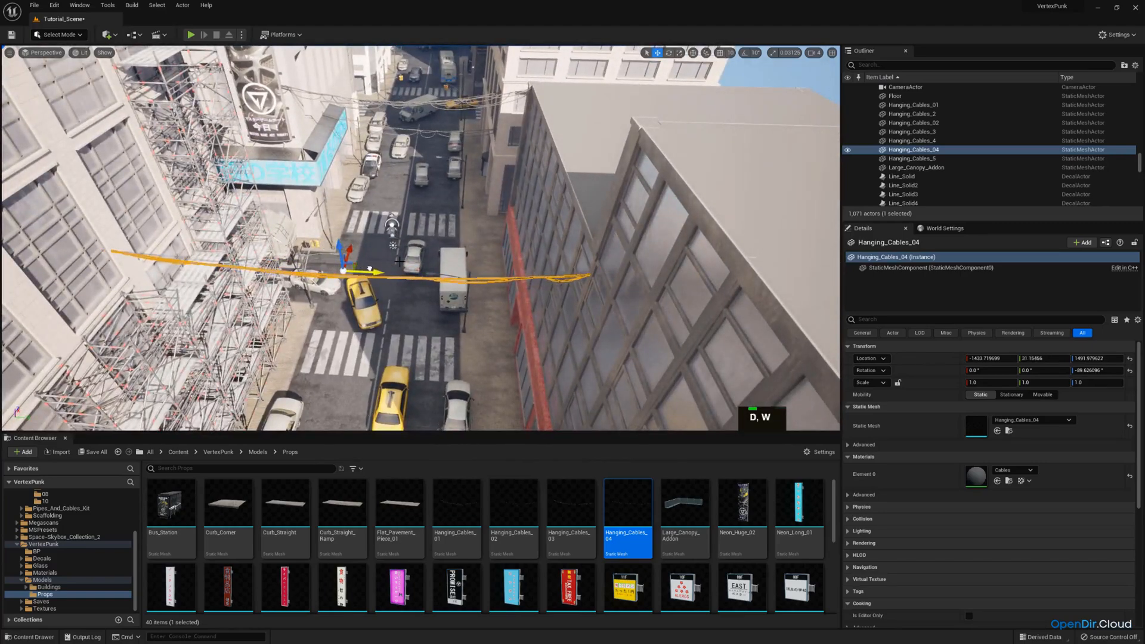
# Stretch the Hanging_Cables_04 mesh to a scale of about 1.09 in X
pyautogui.moveTo(399, 261); pyautogui.dragTo(331, 249, button='right')
pyautogui.press('r')
pyautogui.press('d')
pyautogui.press('e')
pyautogui.moveTo(349, 256); pyautogui.dragTo(323, 245)
pyautogui.press('w')
pyautogui.press('d')
# Tilt the Hanging_Cables_04 mesh to about -10°, turn it to about -92° and shift it to about X -1401
pyautogui.moveTo(327, 246); pyautogui.dragTo(302, 254, button='right')
pyautogui.moveTo(351, 244); pyautogui.dragTo(359, 240)
pyautogui.moveTo(368, 239); pyautogui.dragTo(409, 271, button='right')
pyautogui.press('a')
pyautogui.press('e')
pyautogui.press('s')
pyautogui.press('e')
pyautogui.moveTo(439, 283); pyautogui.dragTo(442, 285)
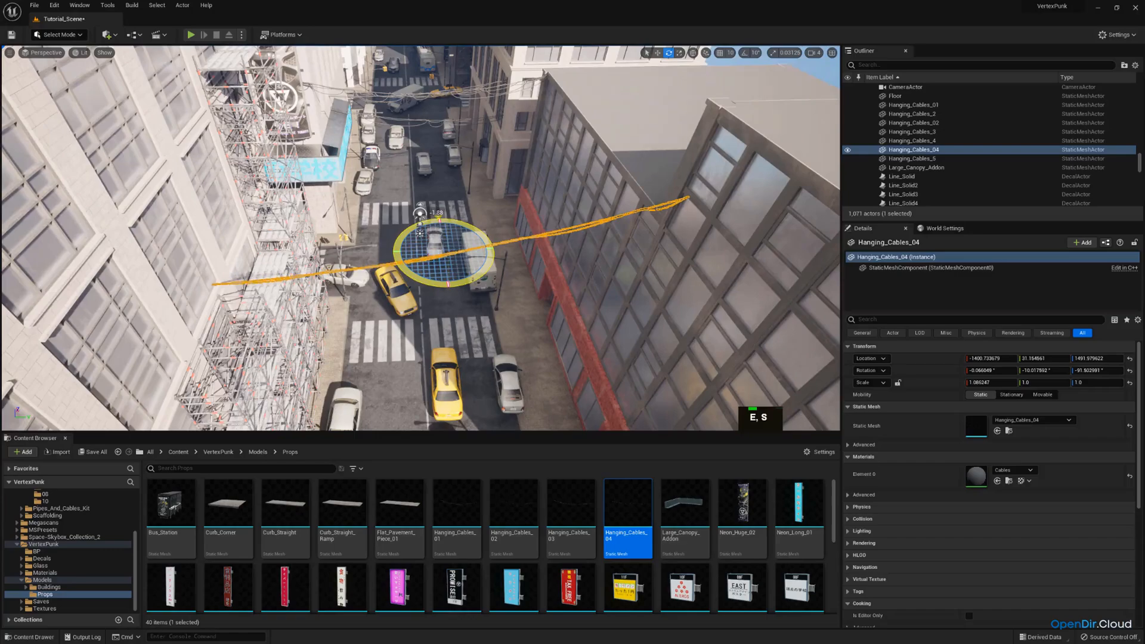
# Move the Hanging_Cables_04 mesh to about X -1368 and a height of about 1486, scaling it to about 1.15 in X
pyautogui.press('w')
pyautogui.press('d')
pyautogui.moveTo(443, 285); pyautogui.dragTo(448, 289, button='right')
pyautogui.moveTo(406, 222); pyautogui.dragTo(411, 214)
pyautogui.press('a')
pyautogui.moveTo(410, 215); pyautogui.dragTo(445, 174, button='right')
pyautogui.press('s')
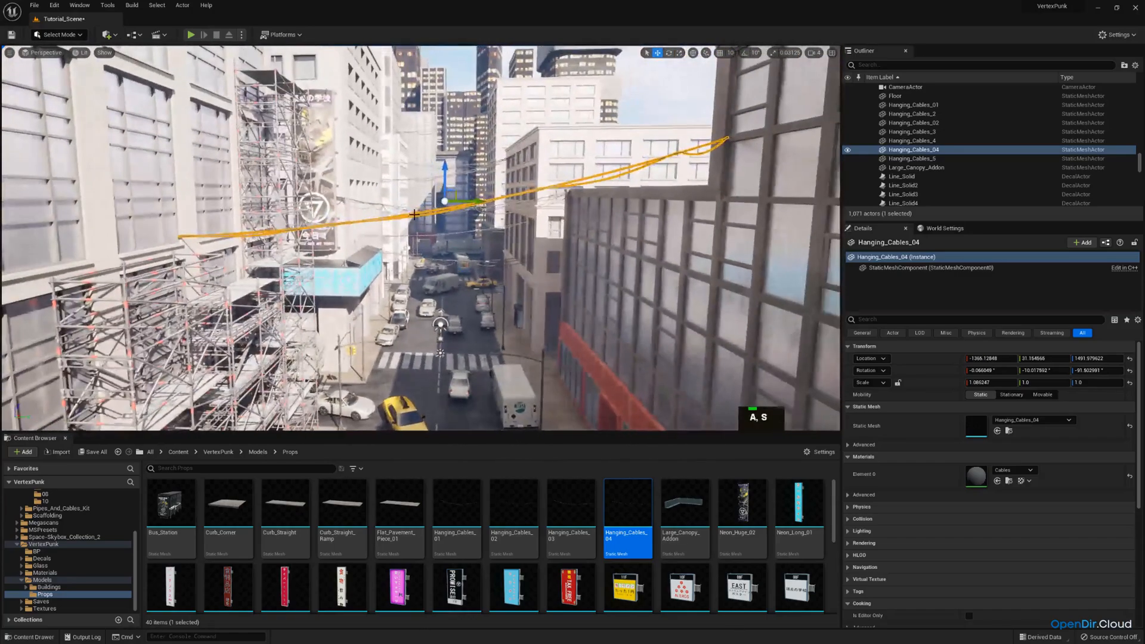
pyautogui.press('r')
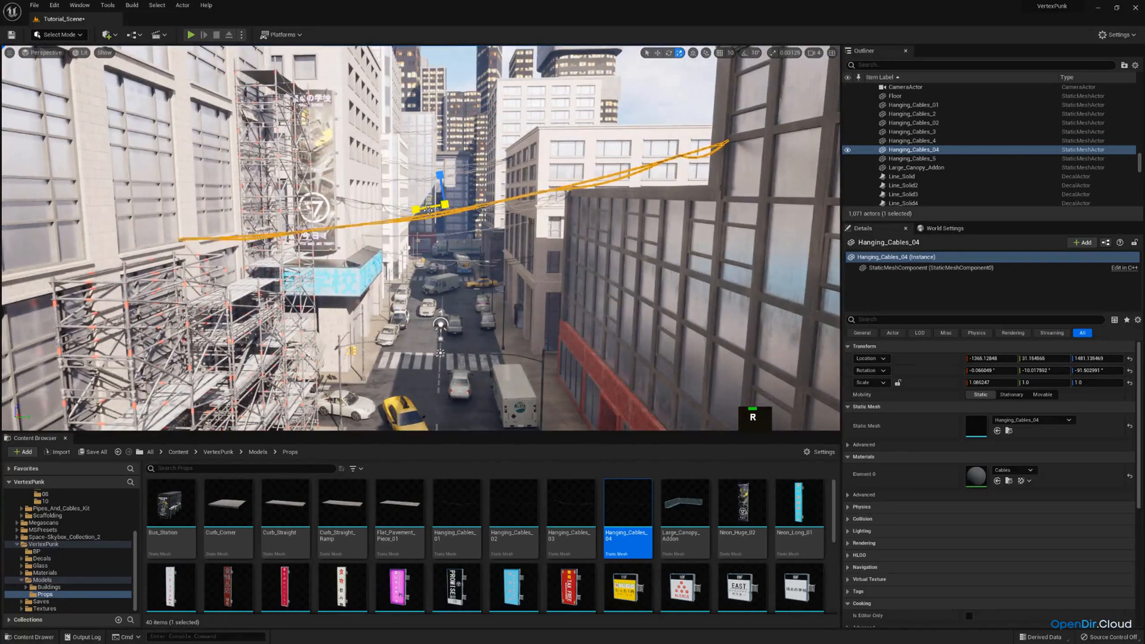
pyautogui.press('w')
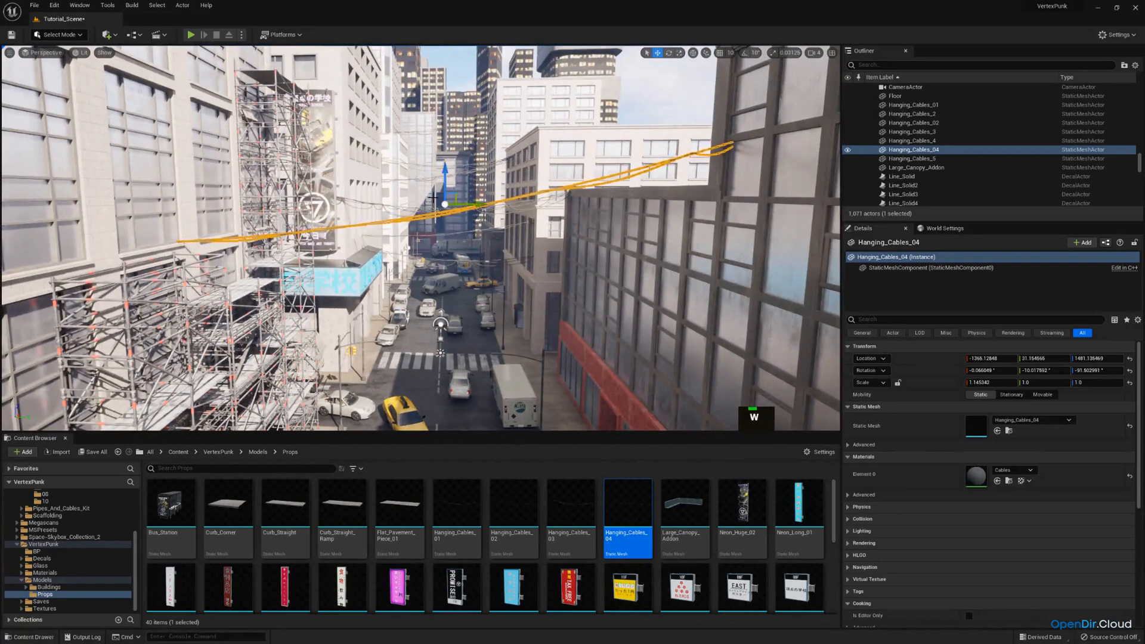
# Check the Hanging_Cables_04 placement through the CameraActor view with the editor icons hidden
pyautogui.click(48, 55)
pyautogui.click(83, 152)
pyautogui.press('g')
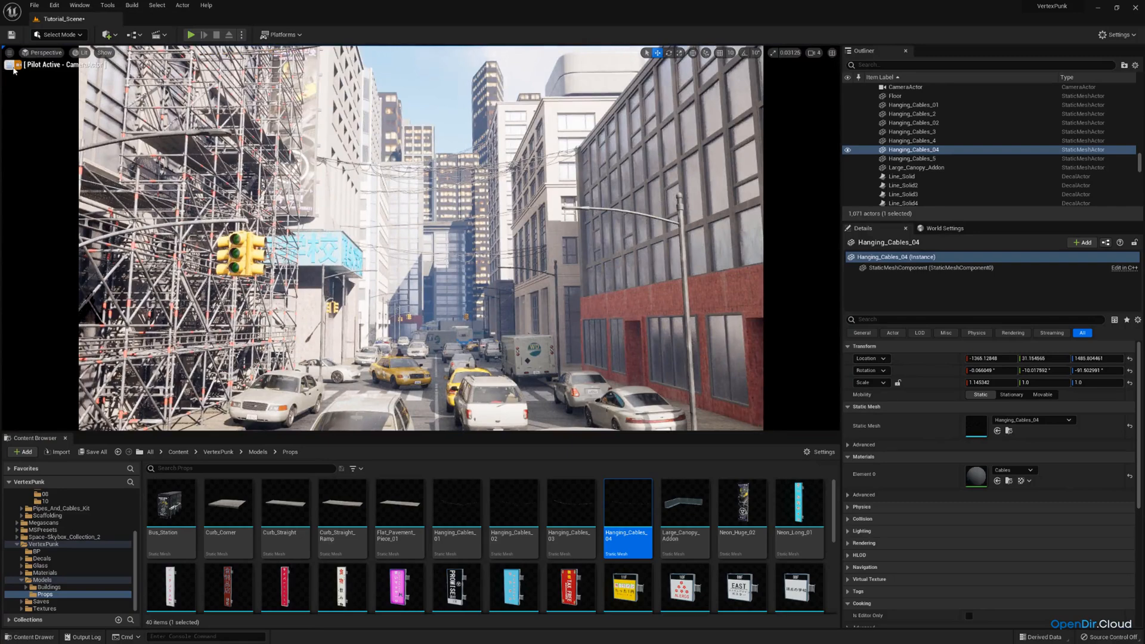
# Leave the camera view and place another Hanging_Cables_01 mesh above the near end of the street
pyautogui.click(12, 66)
pyautogui.press('s')
pyautogui.moveTo(356, 149); pyautogui.dragTo(477, 364, button='right')
pyautogui.press('w')
pyautogui.press('e')
pyautogui.press('q')
pyautogui.moveTo(457, 514); pyautogui.dragTo(585, 202)
# Turn the new Hanging_Cables_01 mesh to about -85° and position it between the buildings at about X -2499, Y 32
pyautogui.press('s')
pyautogui.moveTo(585, 201); pyautogui.dragTo(537, 218, button='right')
pyautogui.press('e')
pyautogui.moveTo(638, 230); pyautogui.dragTo(732, 219)
pyautogui.moveTo(732, 219); pyautogui.dragTo(731, 194, button='right')
pyautogui.press('w')
pyautogui.moveTo(625, 257); pyautogui.dragTo(364, 231)
pyautogui.moveTo(364, 230); pyautogui.dragTo(357, 193, button='right')
pyautogui.press('r')
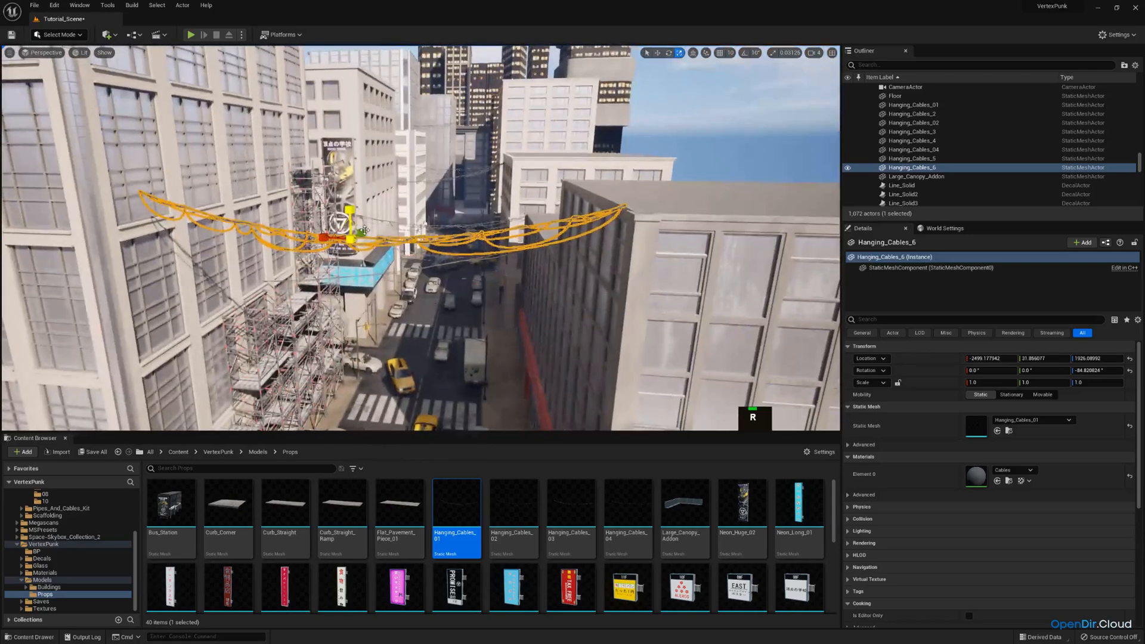
# Scale the new Hanging_Cables_01 mesh to about 1.09 in X and turn it to about -89°
pyautogui.moveTo(323, 238); pyautogui.dragTo(326, 238)
pyautogui.moveTo(326, 238); pyautogui.dragTo(289, 274, button='right')
pyautogui.press('e')
pyautogui.moveTo(392, 292); pyautogui.dragTo(378, 238)
pyautogui.press('w')
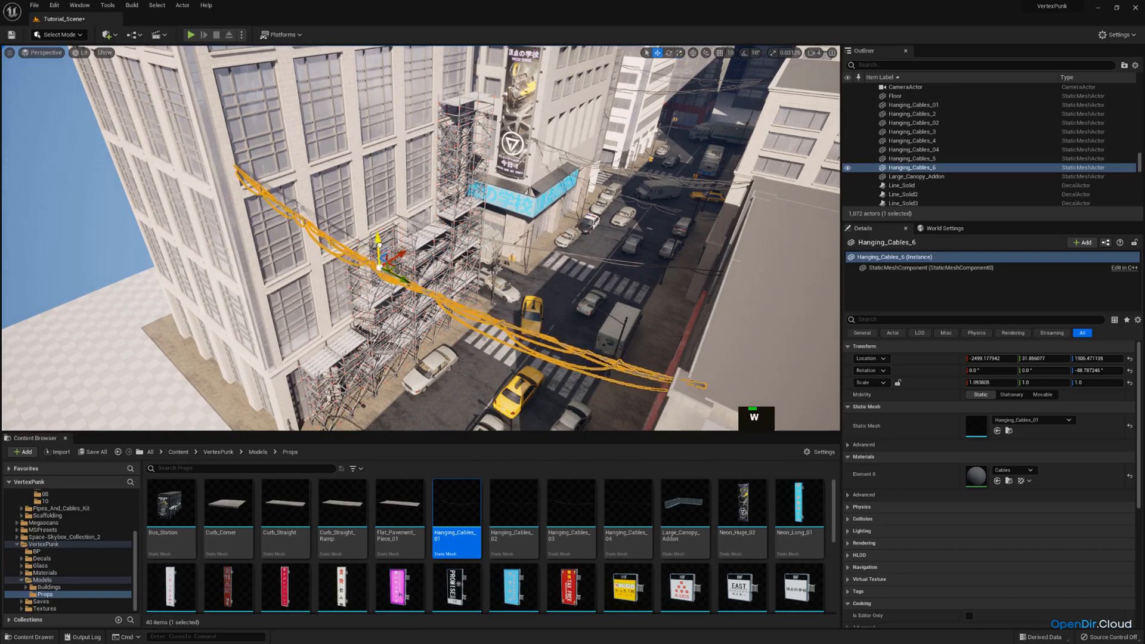
# Set the new Hanging_Cables_01 mesh at a height of about 1844 and tilt it to about -2.3°
pyautogui.moveTo(383, 270); pyautogui.dragTo(380, 254, button='right')
pyautogui.press('s')
pyautogui.press('e')
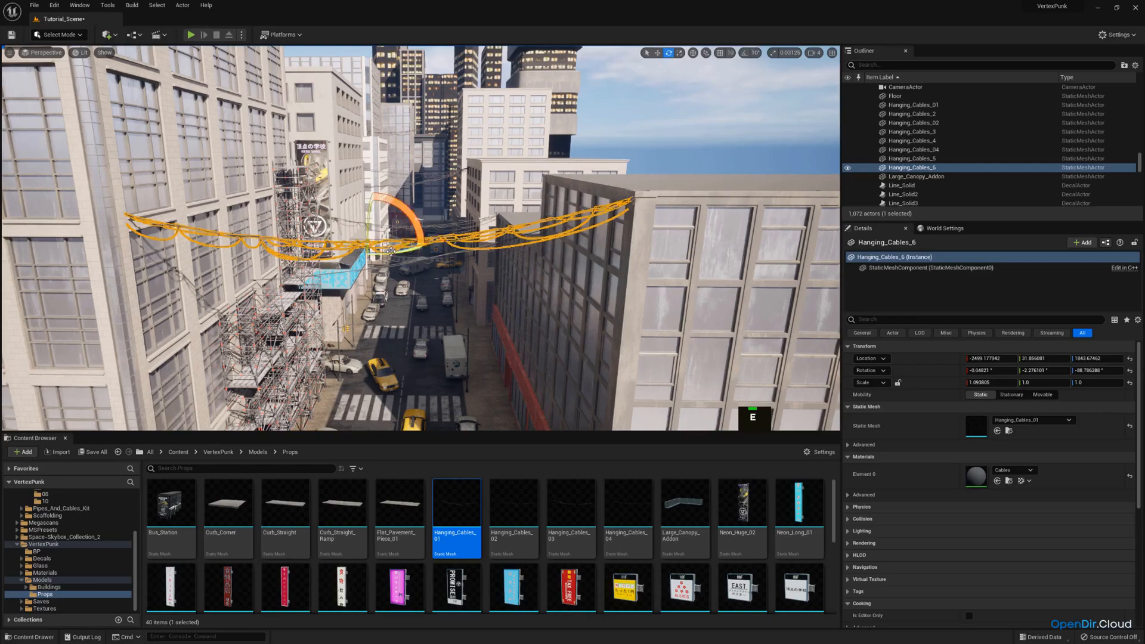
# Inspect the strung cables and building facades from above the street, then through the CameraActor view
pyautogui.click(443, 320)
pyautogui.press('w')
pyautogui.moveTo(443, 319); pyautogui.dragTo(398, 316, button='right')
pyautogui.press('q')
pyautogui.press('a')
pyautogui.press('e')
pyautogui.press('s')
pyautogui.press('w')
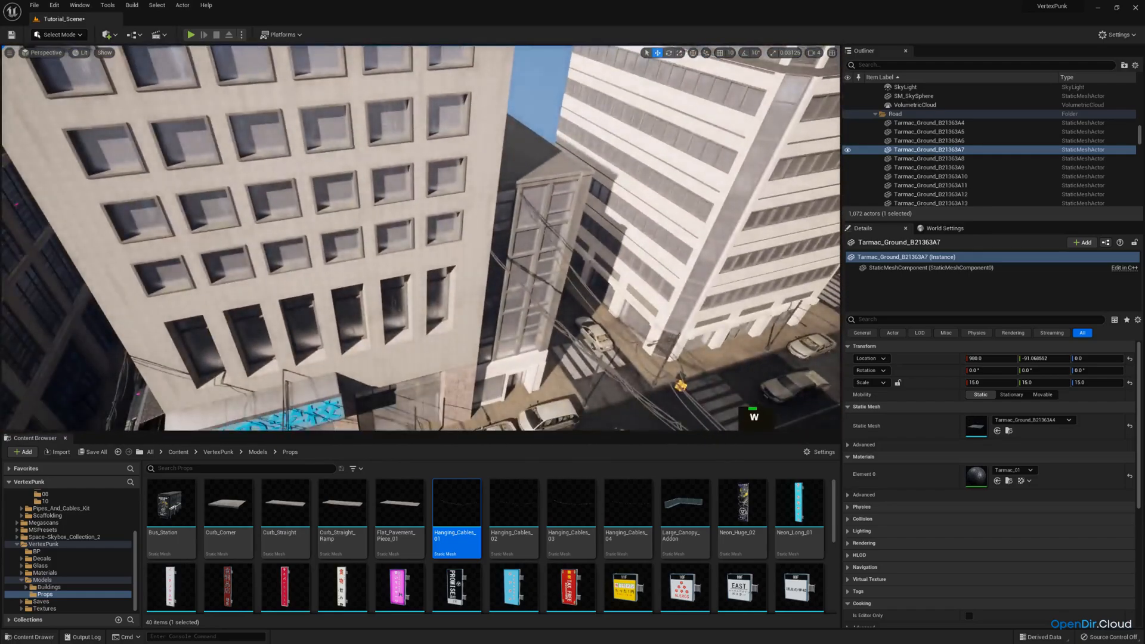
pyautogui.moveTo(253, 162)
pyautogui.mouseDown(button='right')
pyautogui.moveTo(214, 152)
pyautogui.moveTo(253, 142)
pyautogui.mouseUp(button='right')
pyautogui.press('q')
pyautogui.click(43, 53)
pyautogui.click(77, 154)
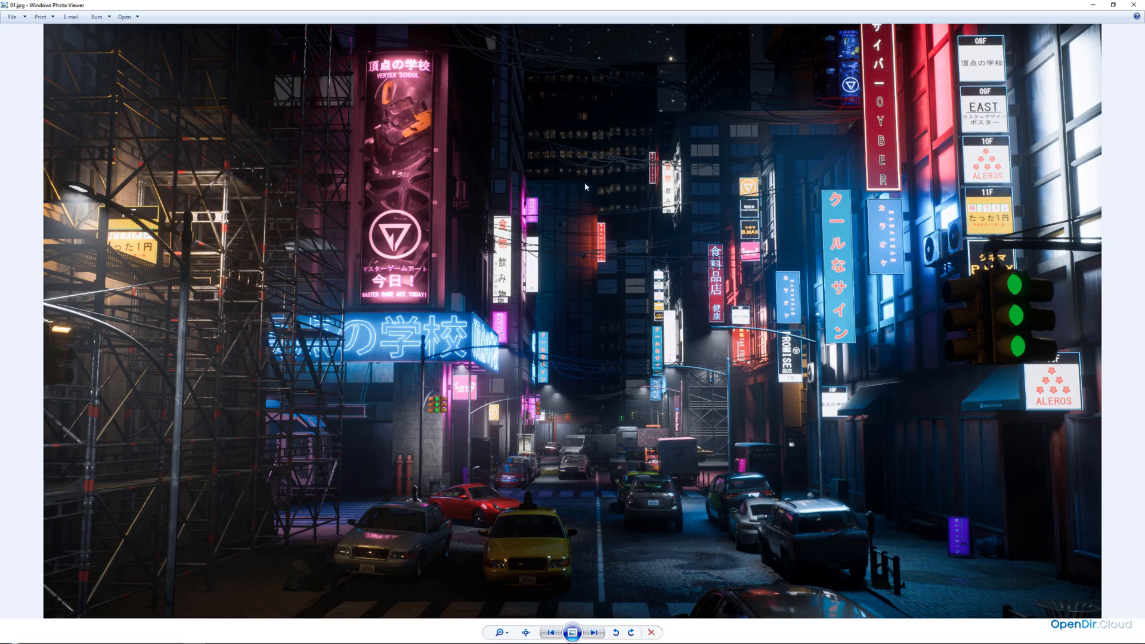
# Switch from the 01.jpg reference image back to Unreal Editor and save the Tutorial_Scene level
pyautogui.moveTo(554, 6); pyautogui.dragTo(0, 185)
pyautogui.click(104, 455)
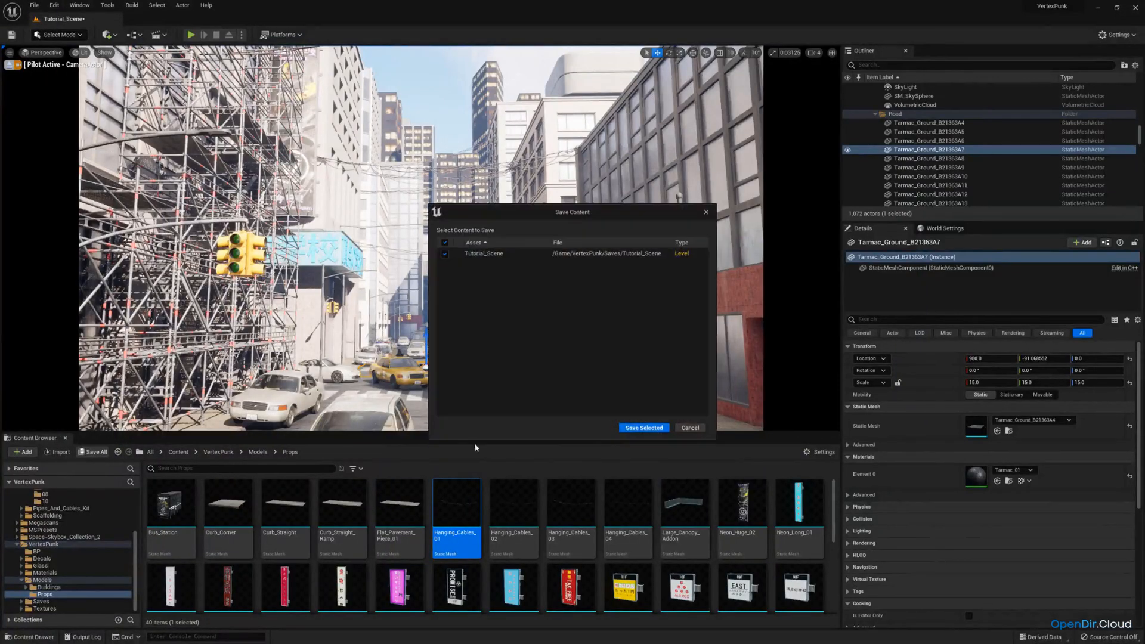
pyautogui.click(653, 428)
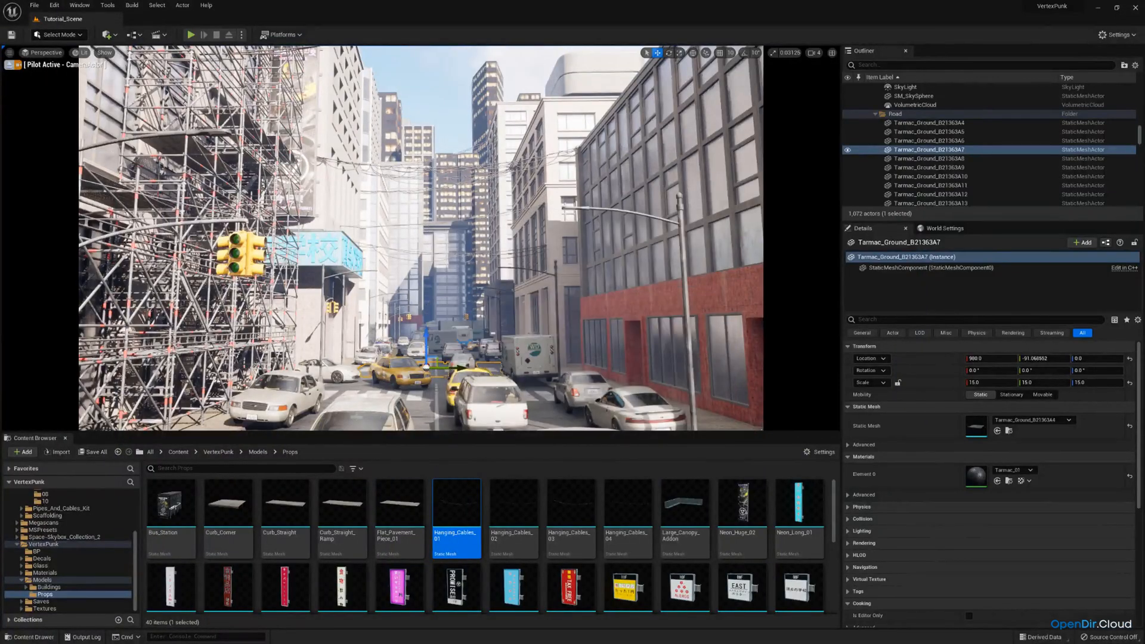